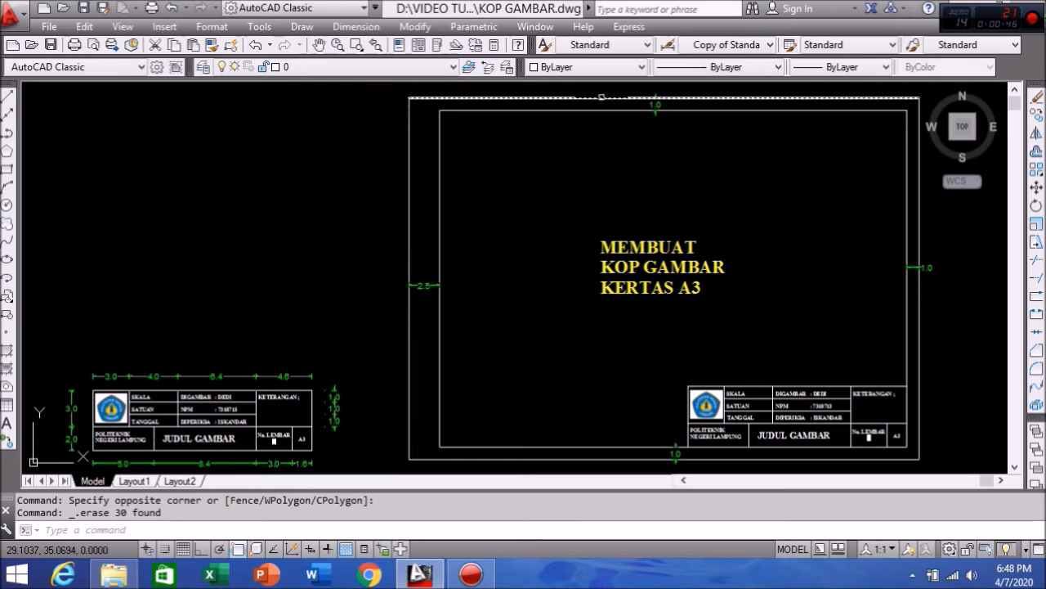
right_click(795, 97)
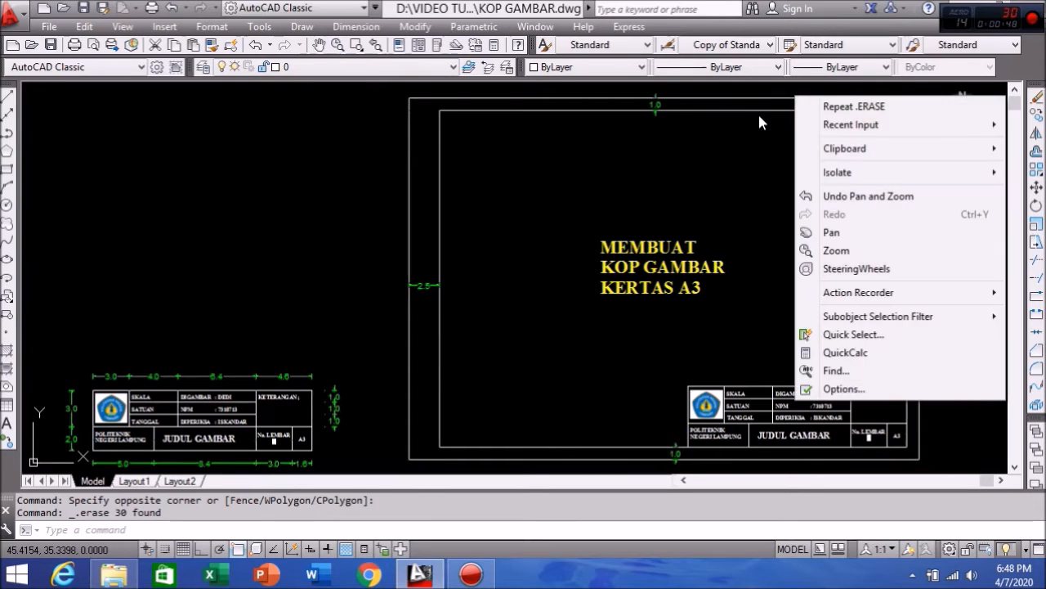
click(742, 122)
click(813, 208)
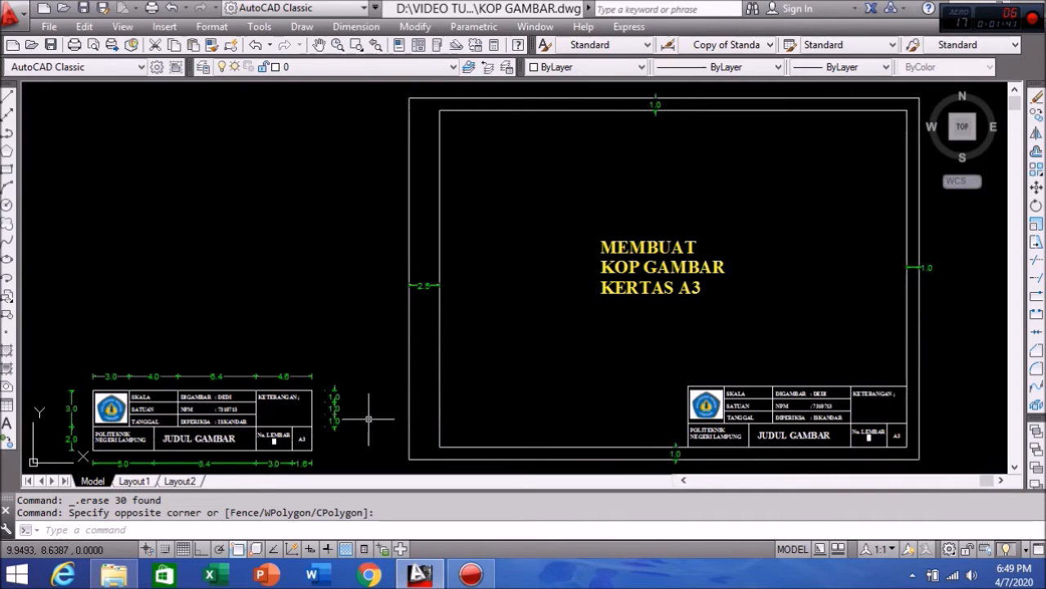
middle_drag(369, 419, 647, 416)
scroll(537, 444, up, 2)
scroll(538, 444, up, 2)
middle_drag(545, 414, 626, 352)
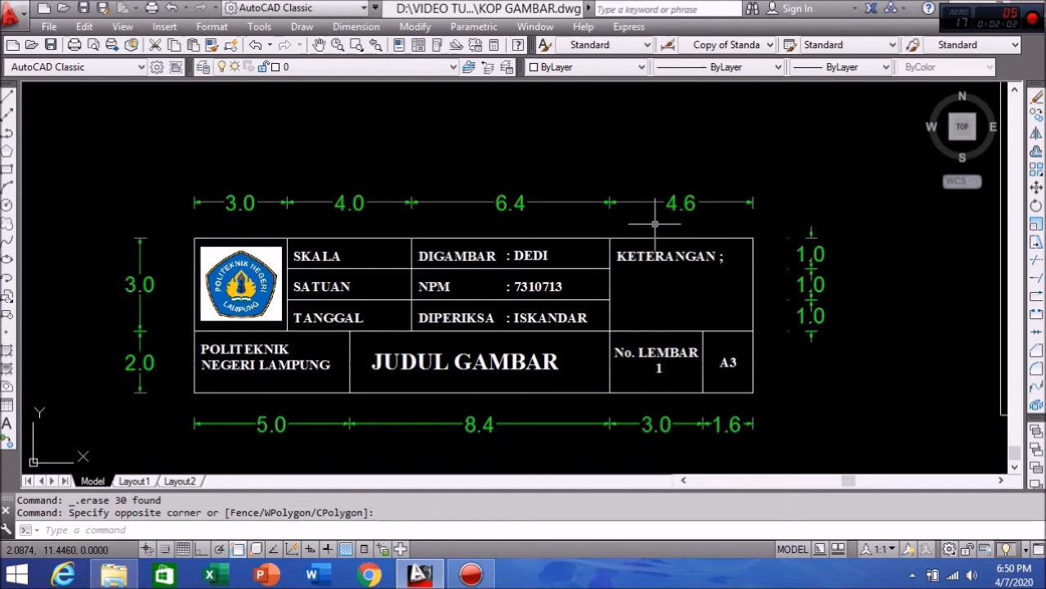
scroll(655, 224, down, 6)
mouse_move(624, 250)
middle_down()
mouse_move(581, 294)
mouse_move(485, 340)
mouse_move(495, 326)
middle_up()
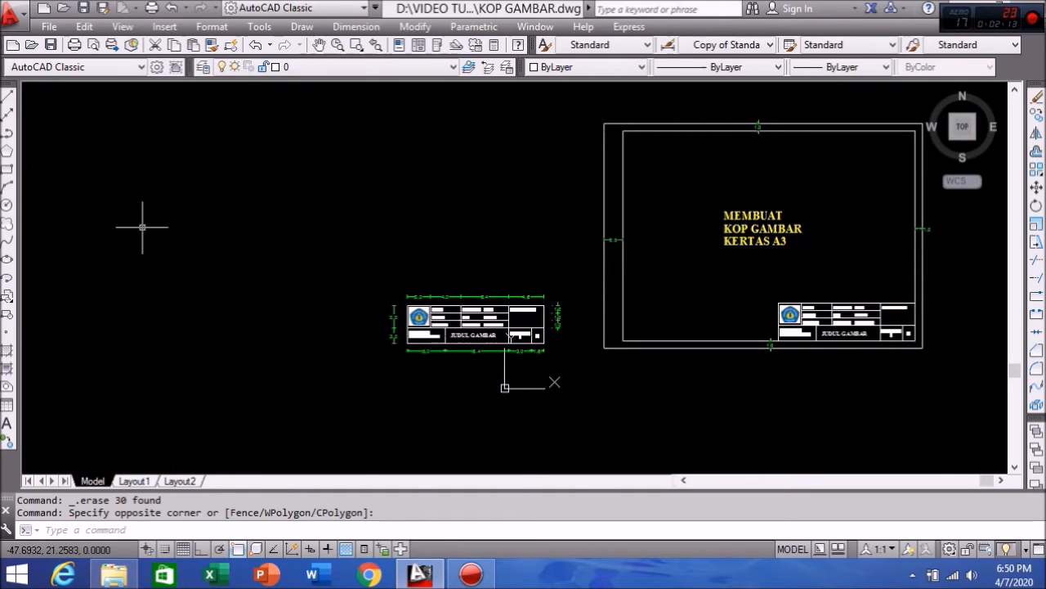
Step: Draw a horizontal line from the A3 border's bottom-left corner far to the left
click(8, 99)
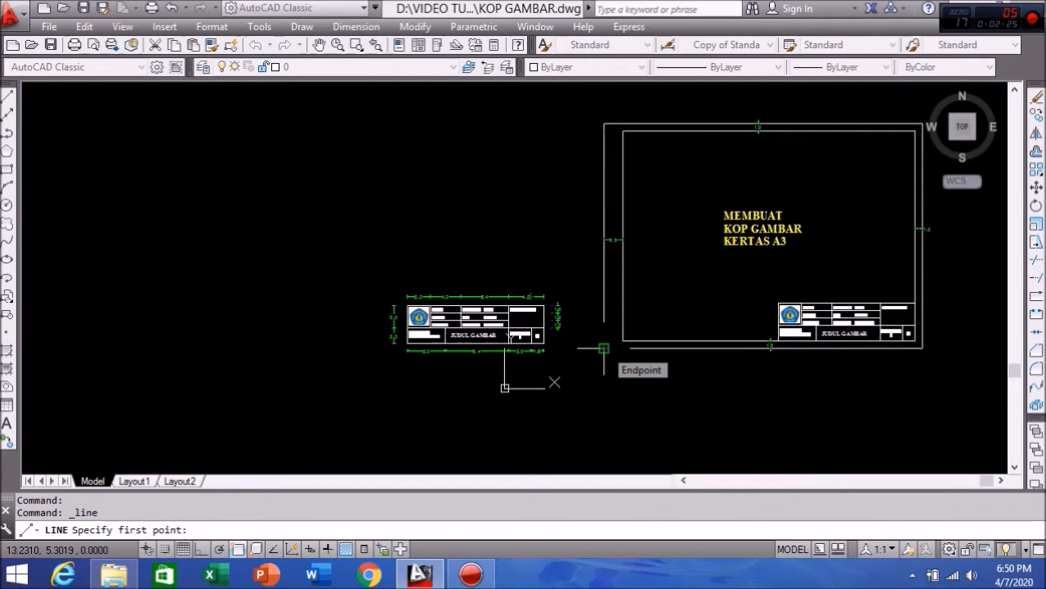
click(604, 348)
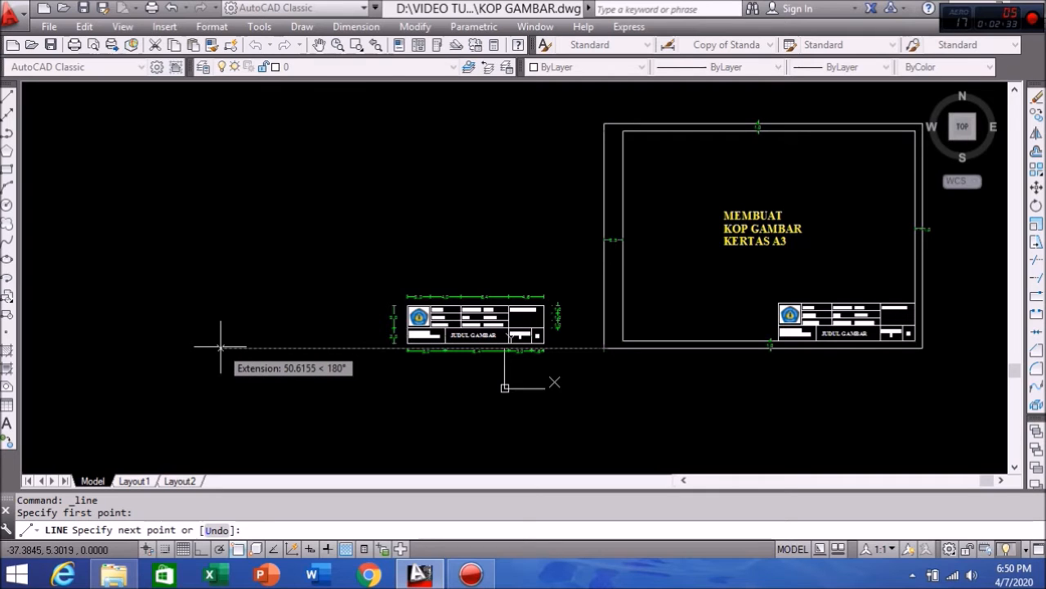
click(287, 347)
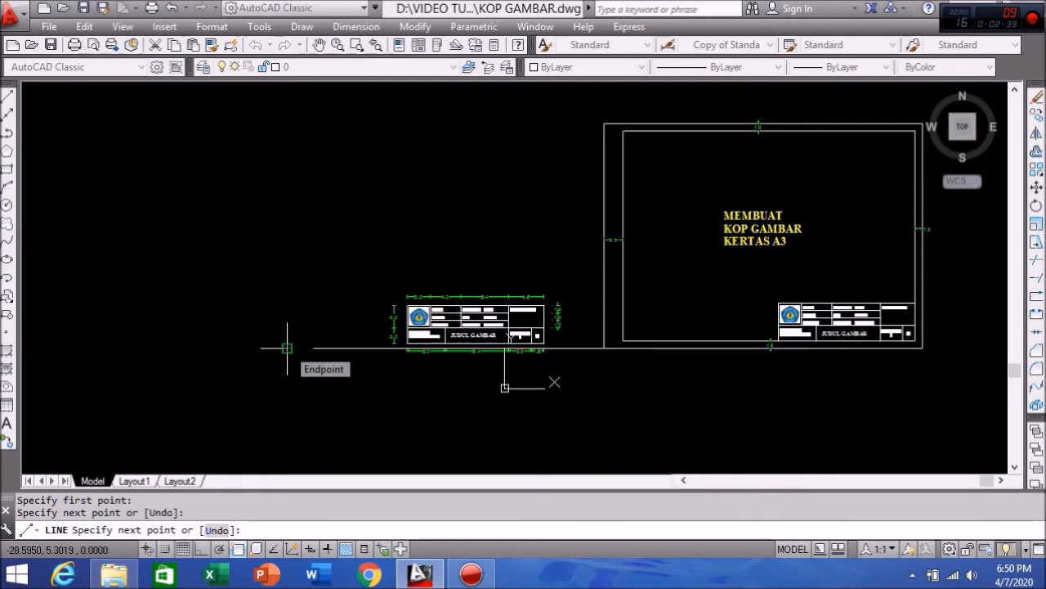
key(Return)
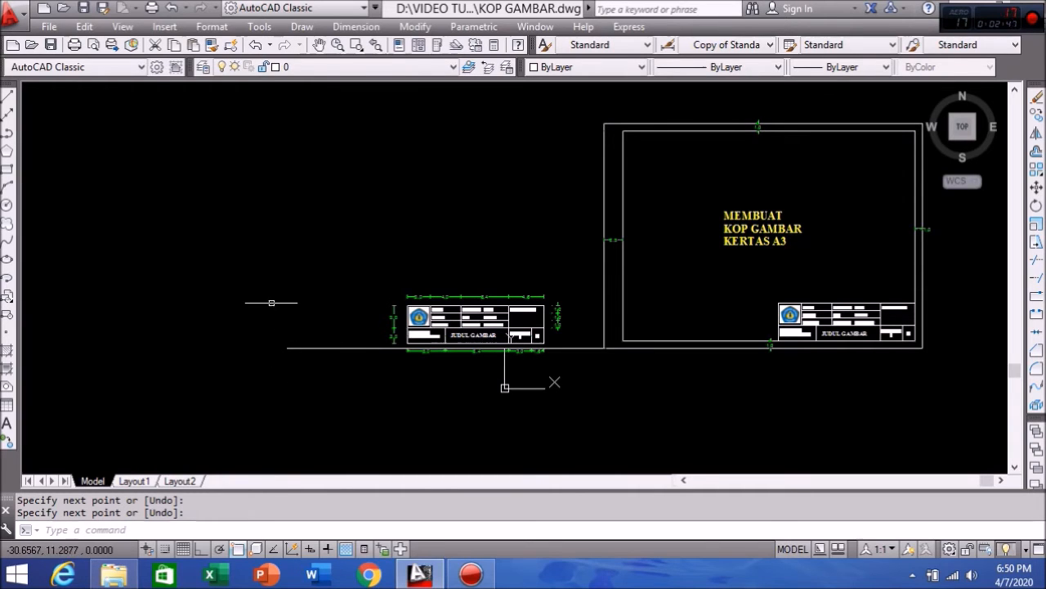
Step: Start a line at the long line's left end with OSNAP and Ortho on, drawing the 29.7 side
click(8, 99)
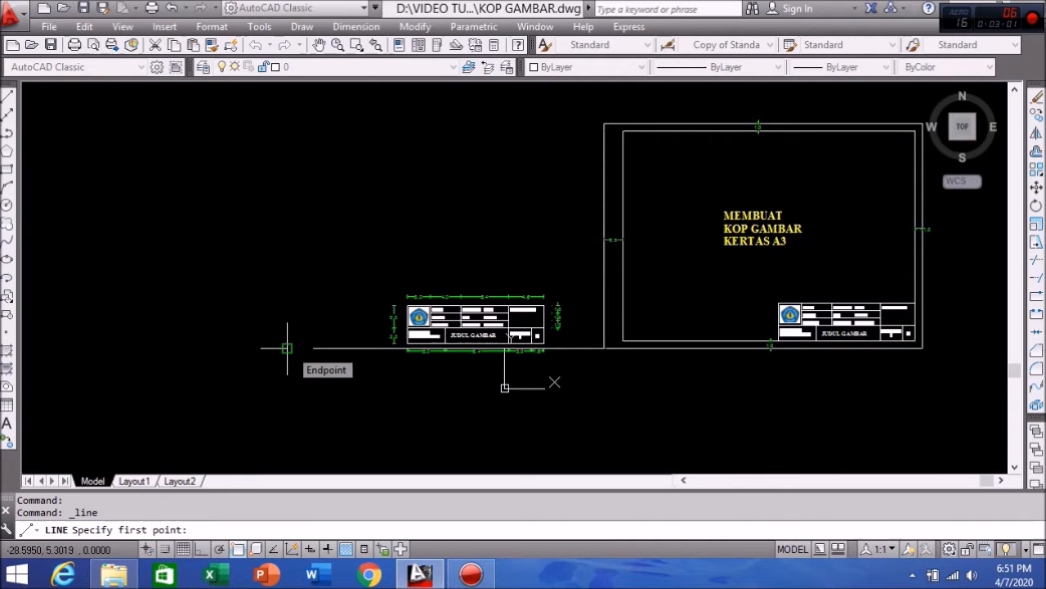
click(241, 551)
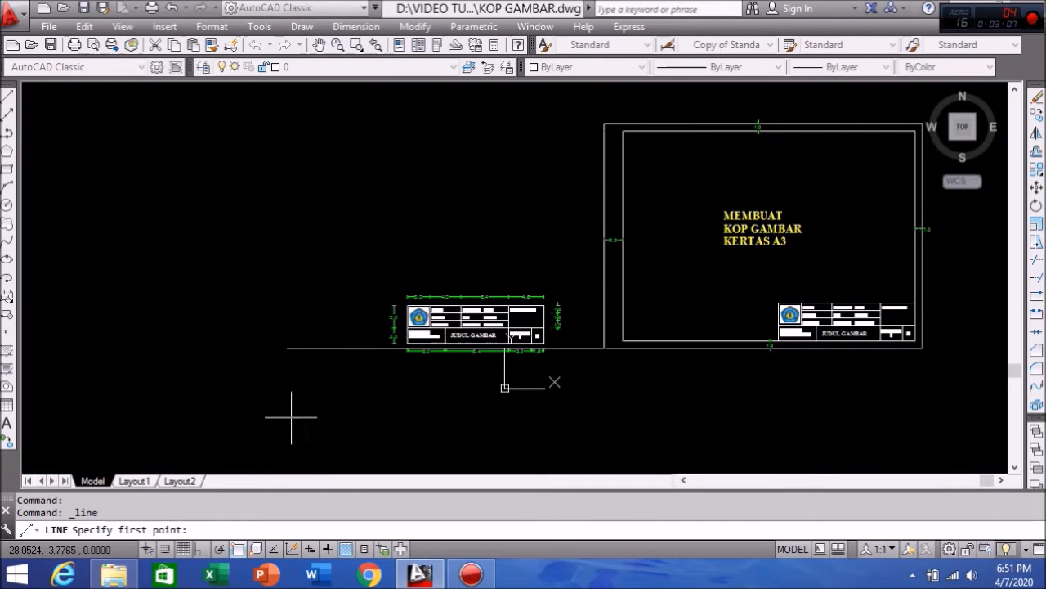
click(287, 349)
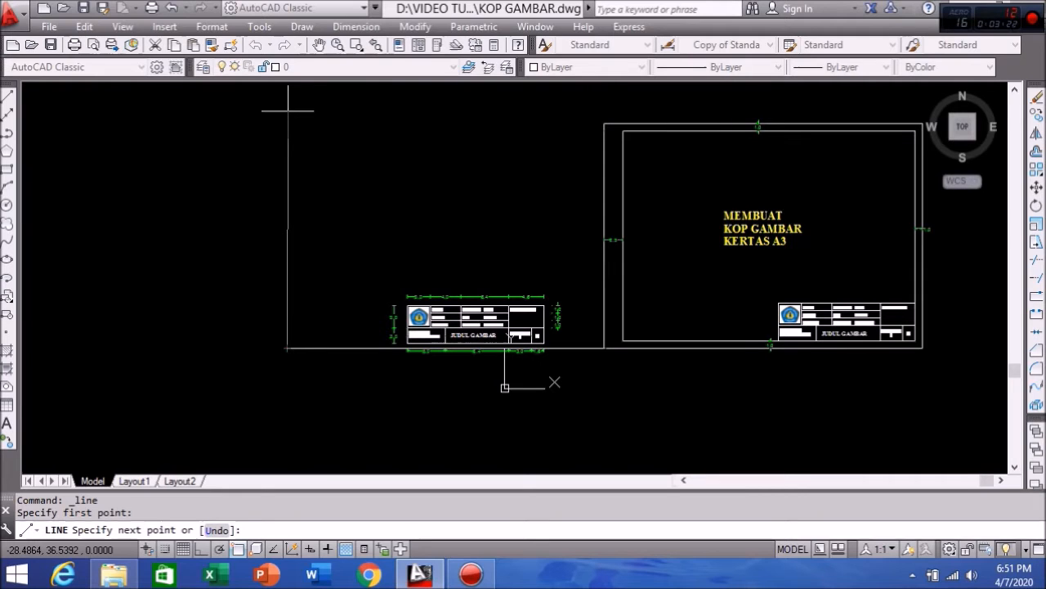
key(F8)
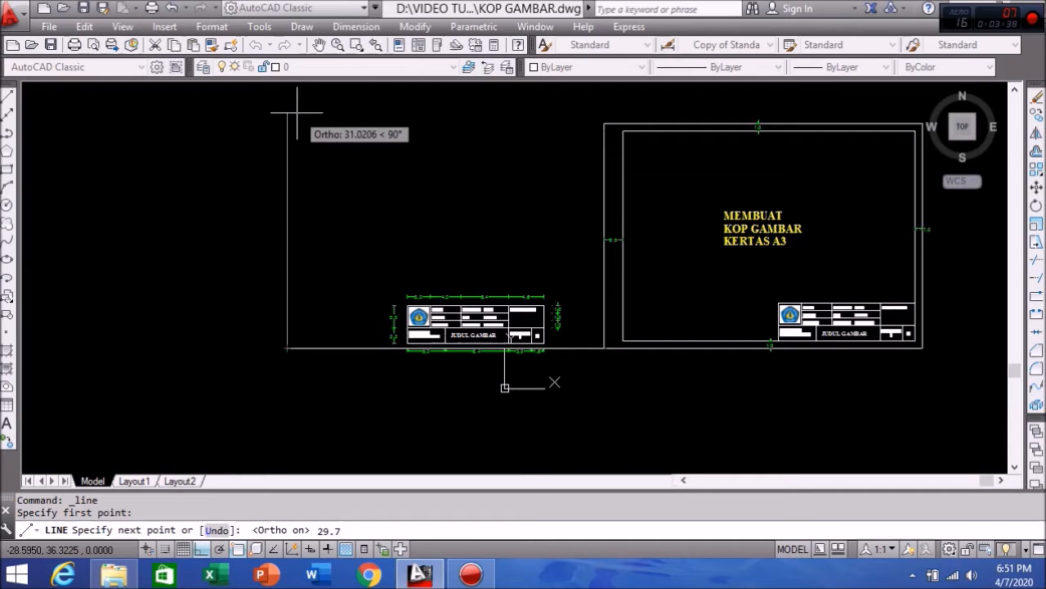
key(Return)
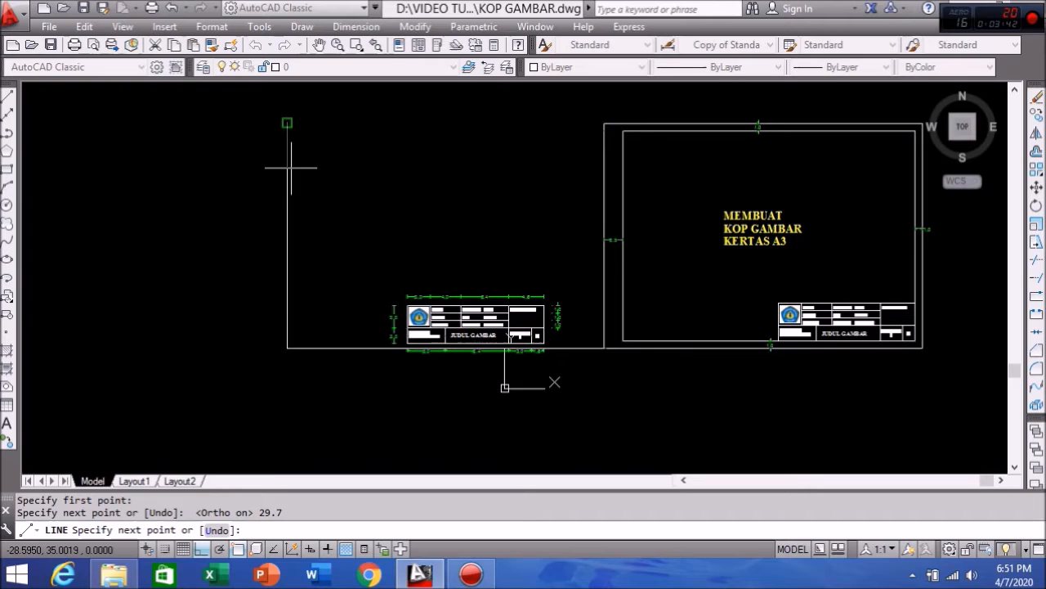
scroll(105, 162, down, 1)
middle_drag(105, 161, 234, 164)
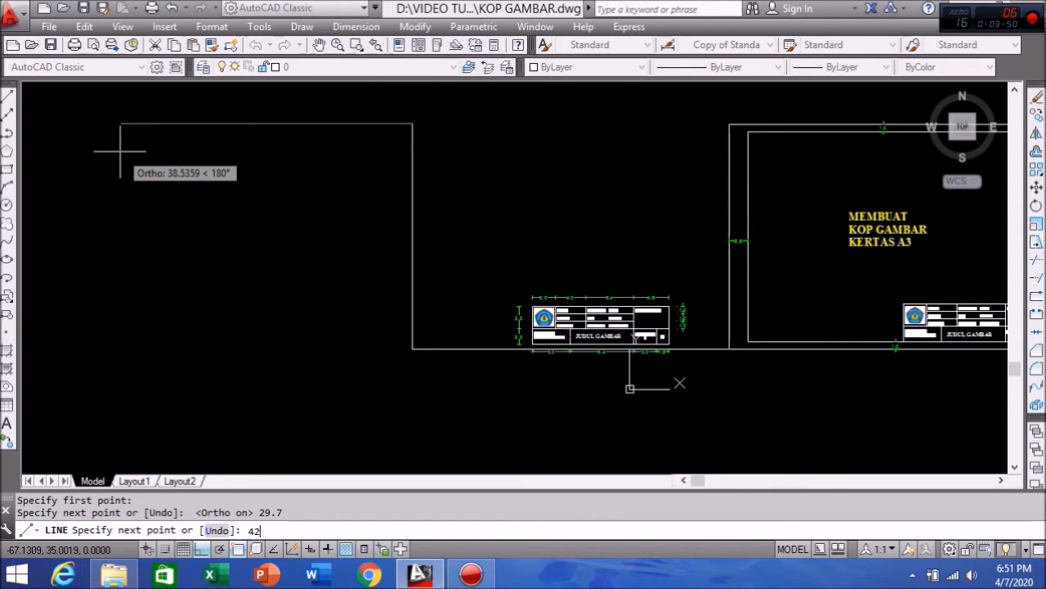
Step: Add the 42 top and 29.7 side, close the rectangle, and select the leftover bottom line
key(Return)
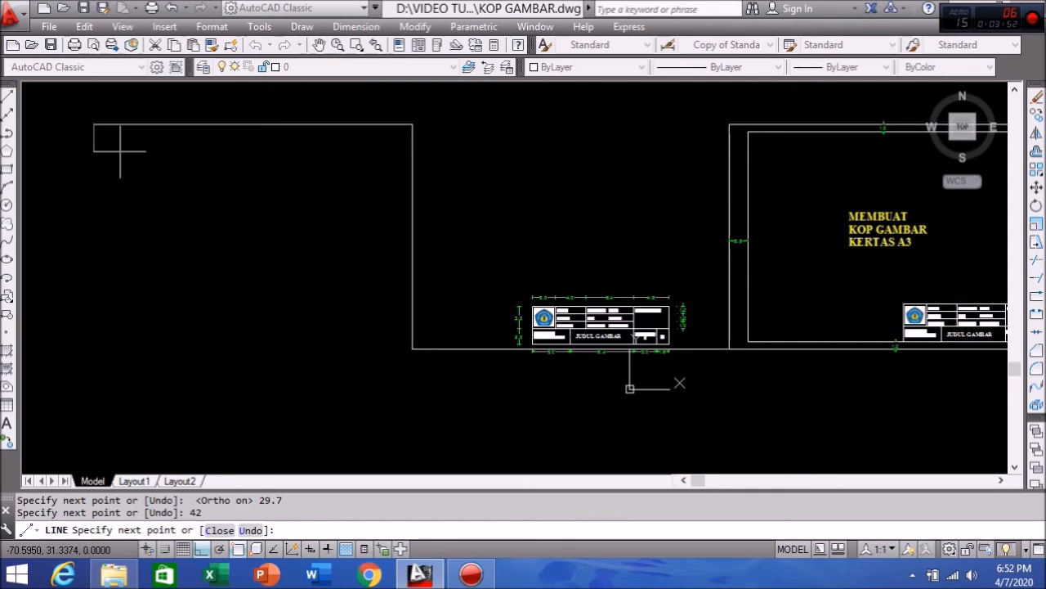
text(29.7)
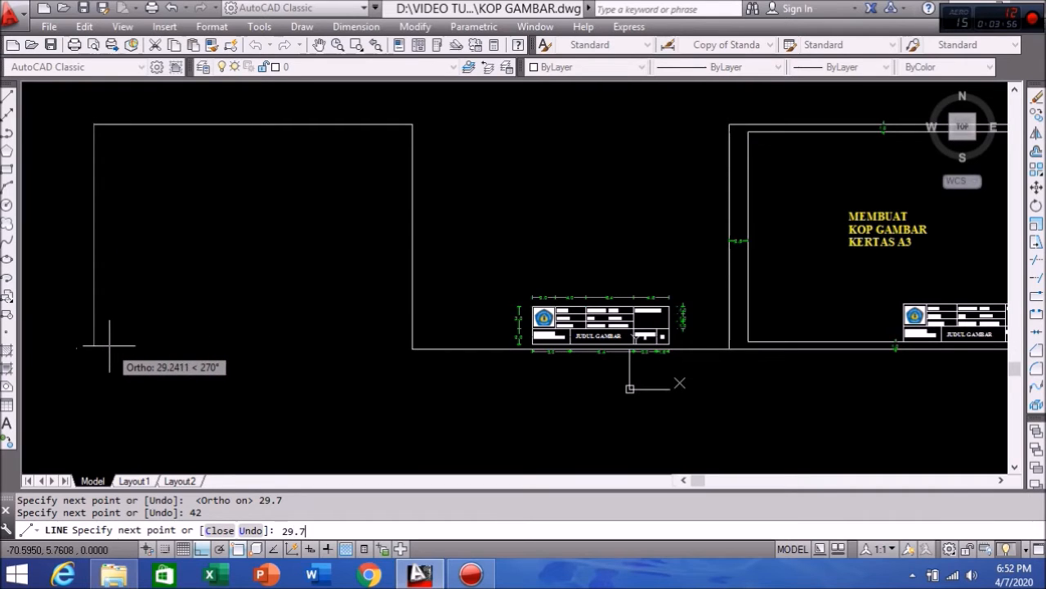
key(Return)
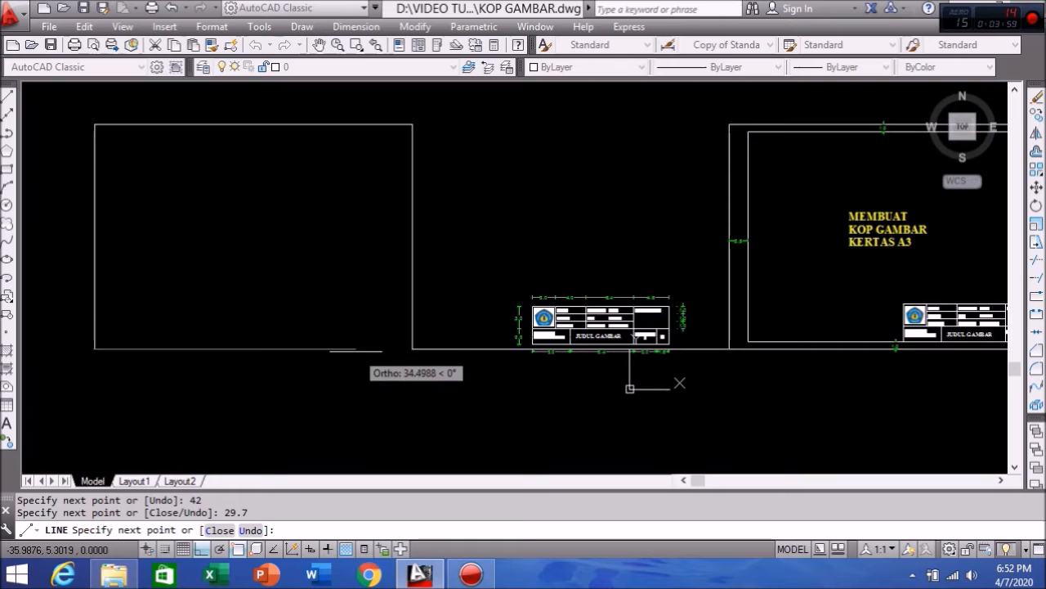
text(C)
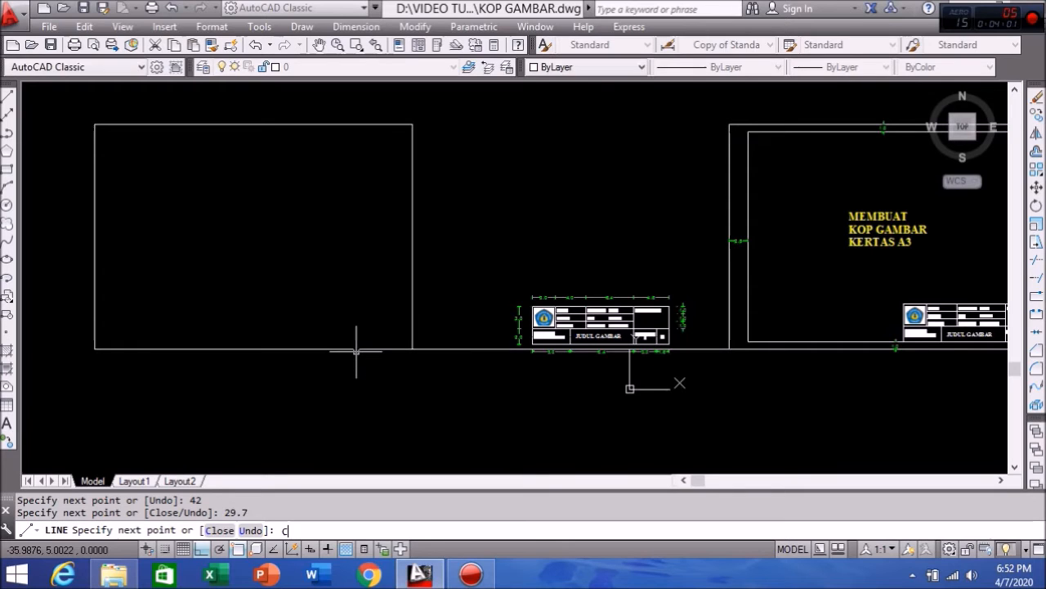
key(Return)
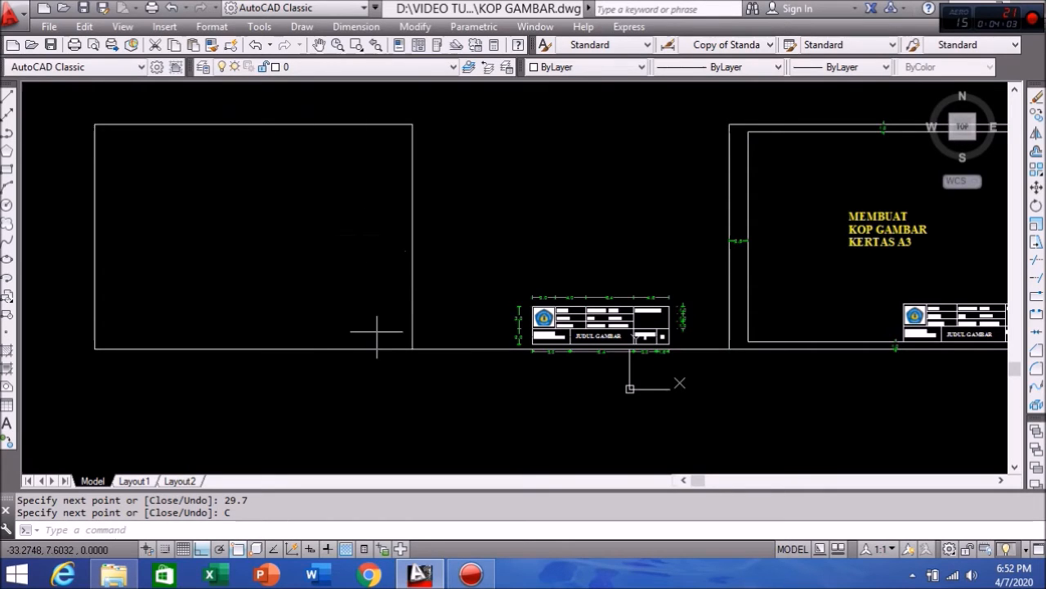
click(477, 349)
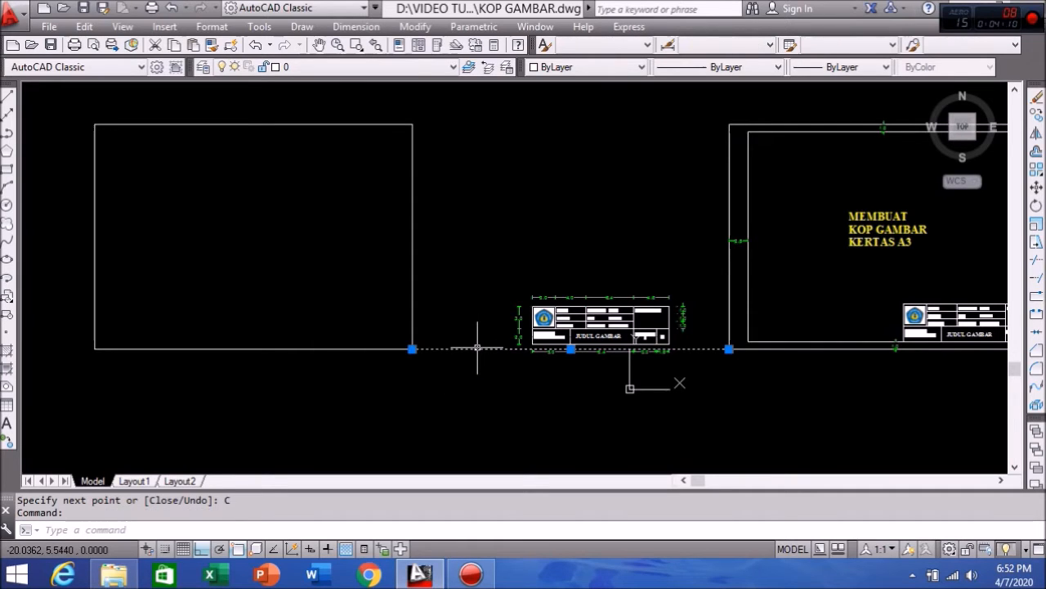
Step: Delete the connecting line between the two sheets and pan to frame the new rectangle
key(Delete)
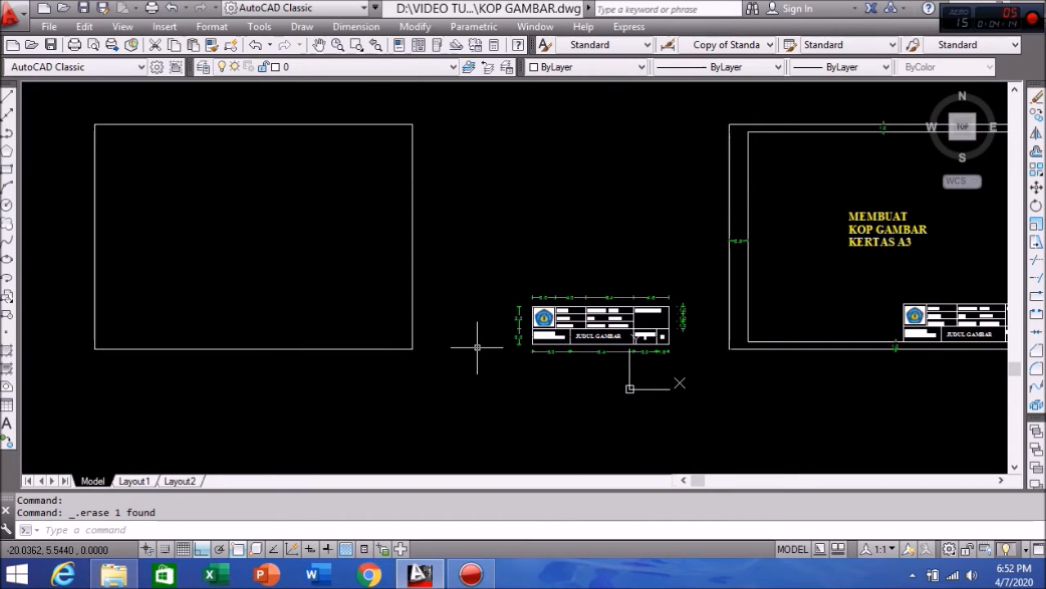
click(748, 192)
click(795, 129)
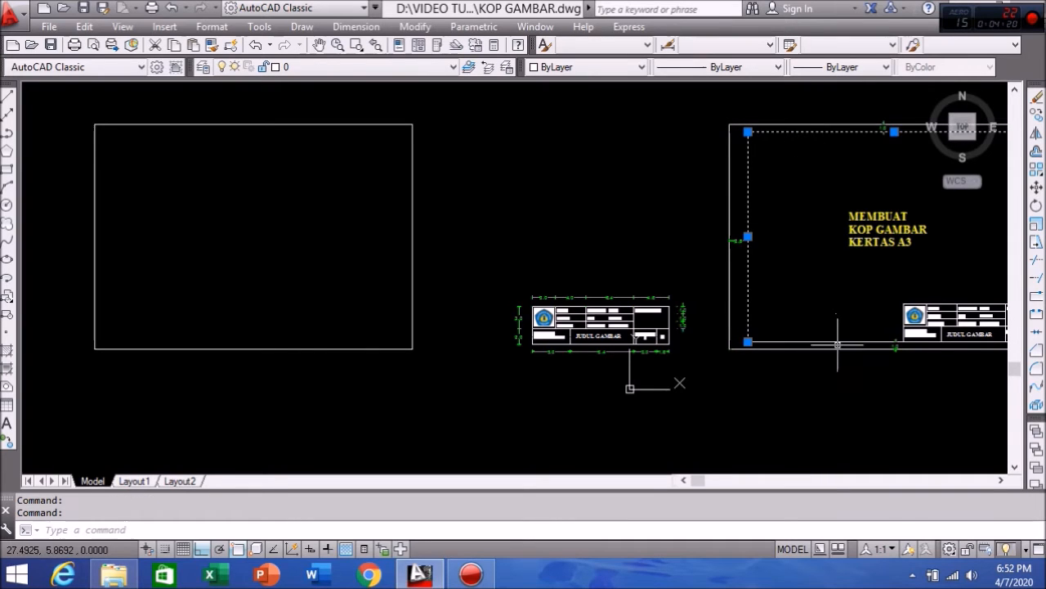
middle_drag(838, 295, 707, 306)
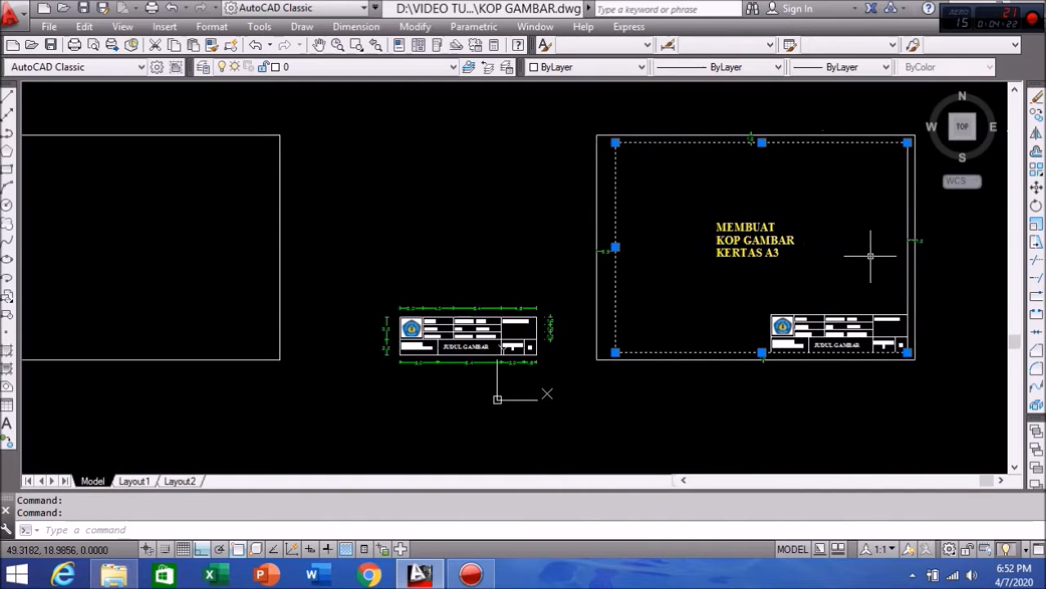
mouse_move(622, 271)
middle_down()
mouse_move(682, 257)
mouse_move(715, 268)
middle_up()
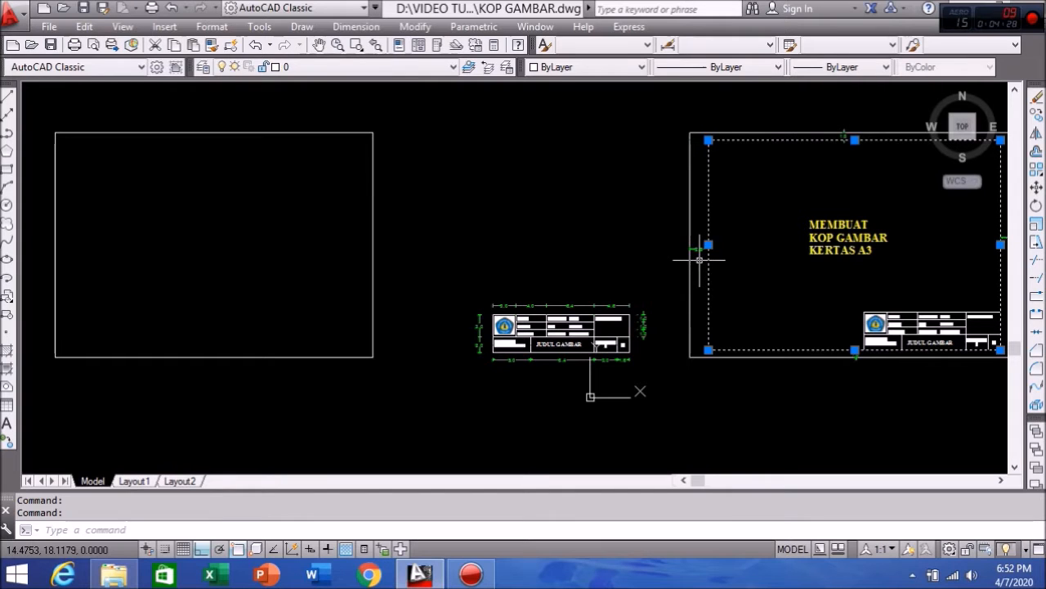
key(Escape)
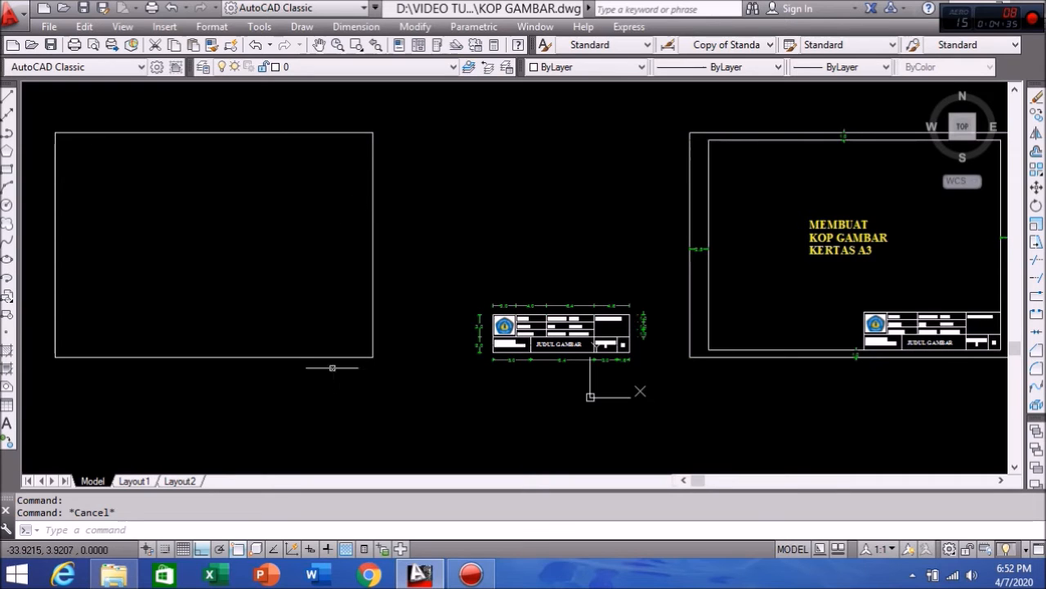
middle_drag(340, 299, 395, 301)
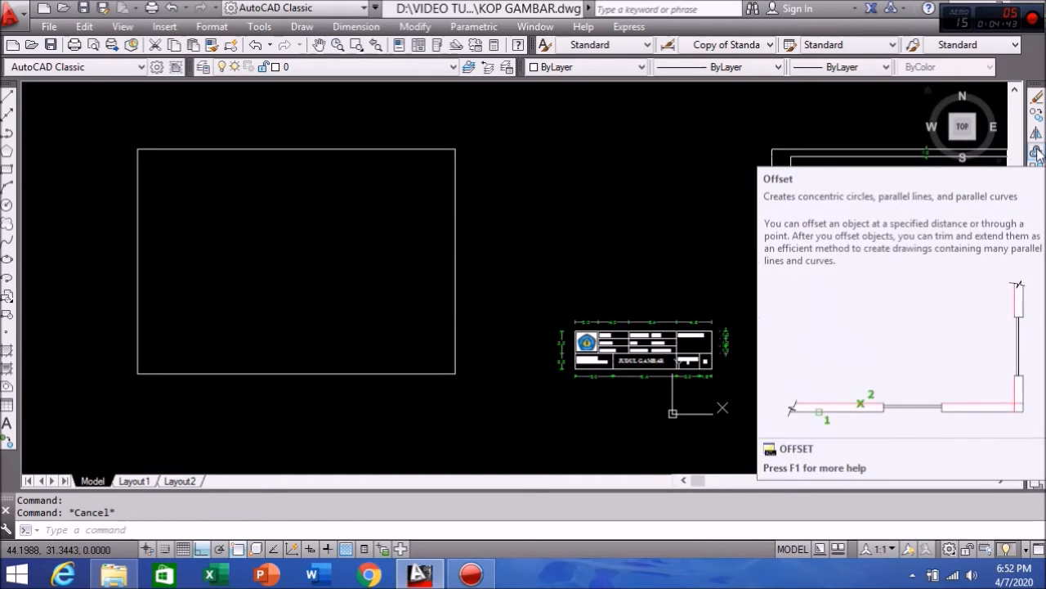
Step: Offset the rectangle's left edge 2.5 units inward
click(1036, 152)
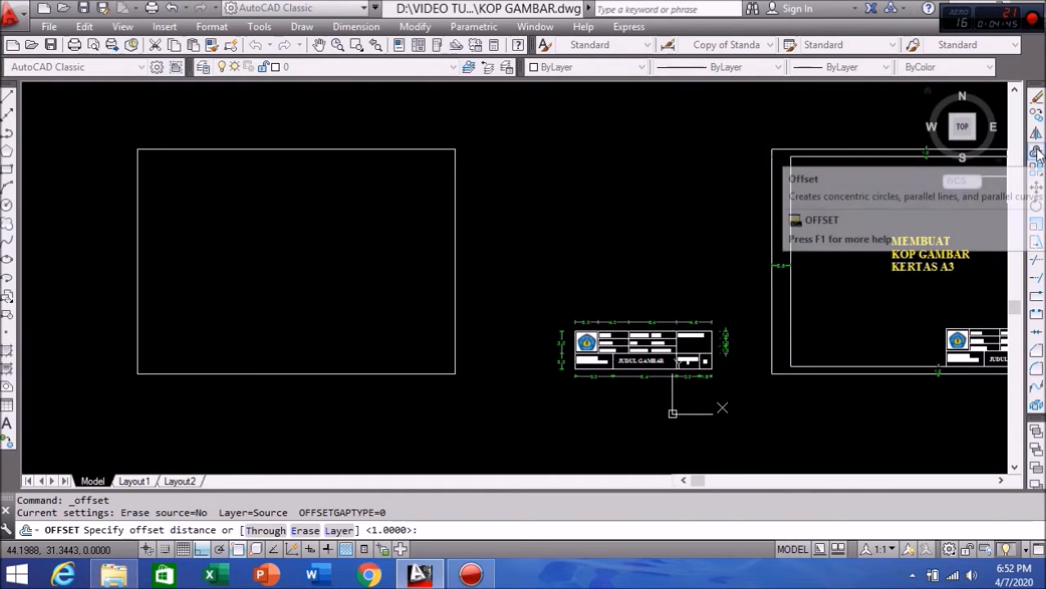
text(2)
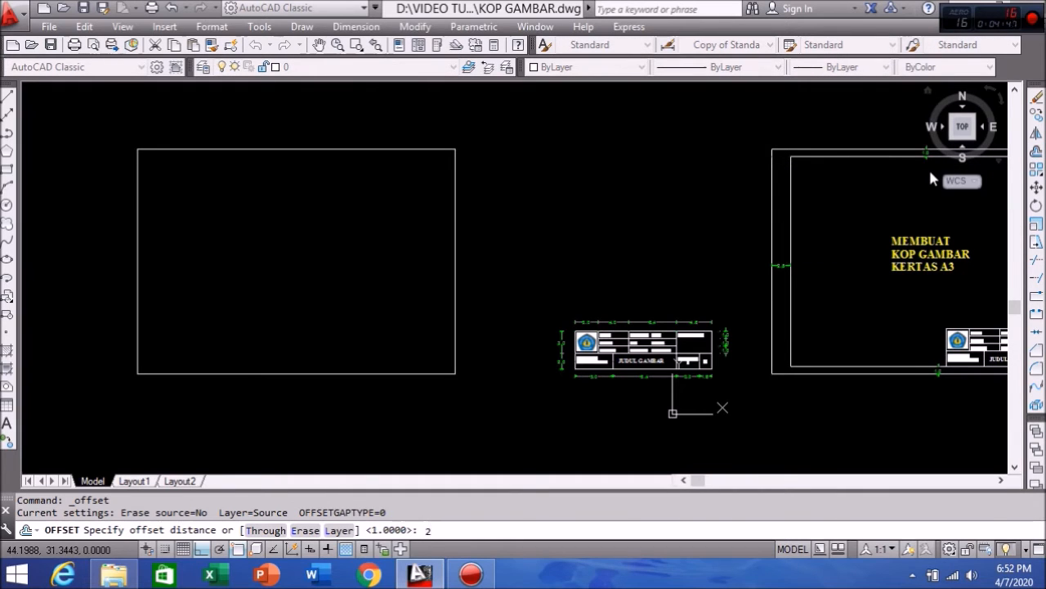
text(.5)
key(Return)
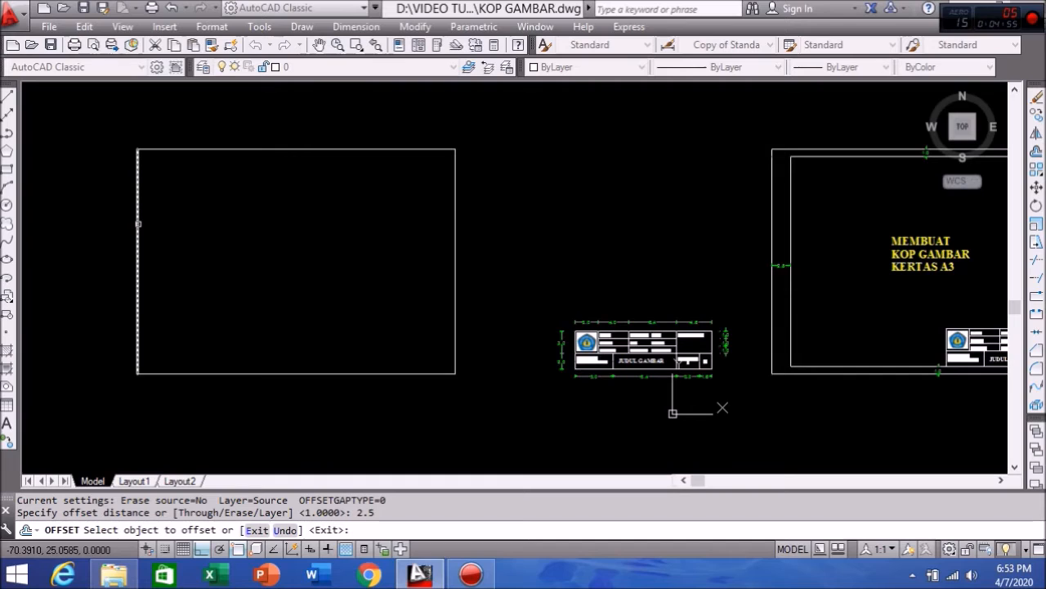
click(138, 223)
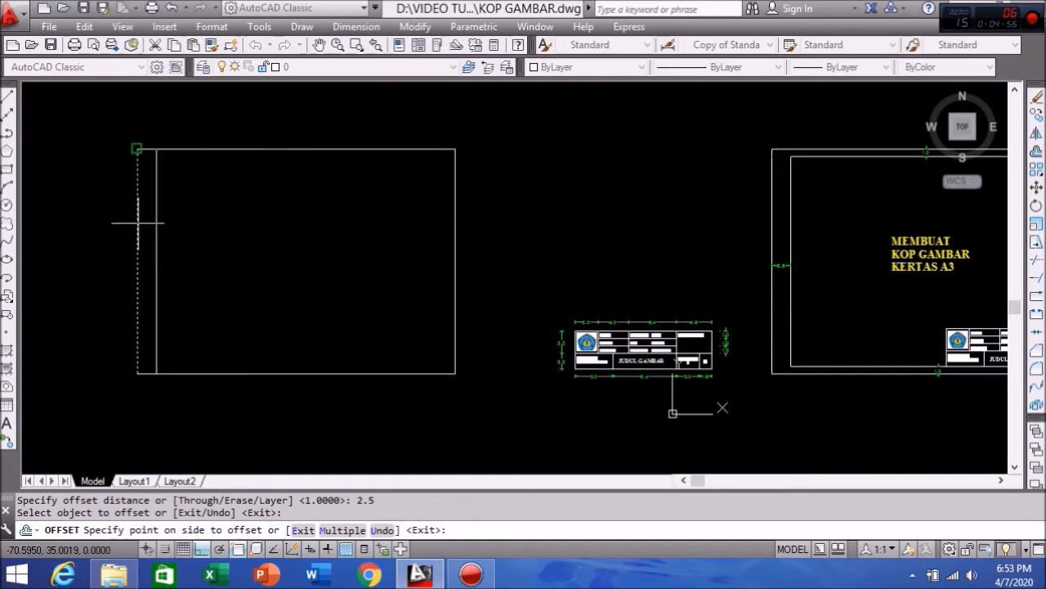
click(260, 230)
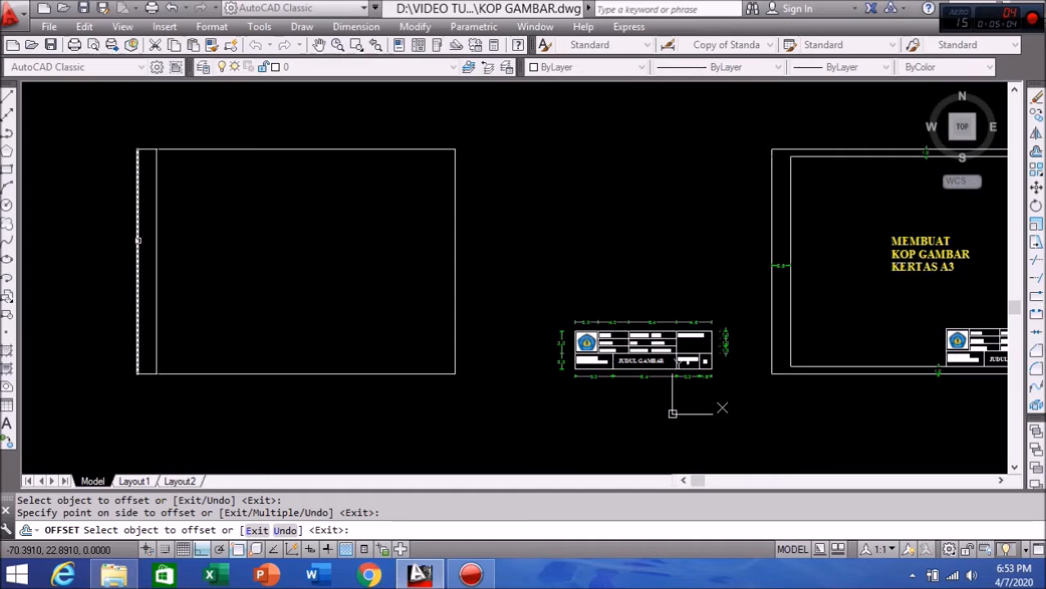
Step: Offset the rectangle's top, right and bottom edges 1 unit inward
click(1037, 153)
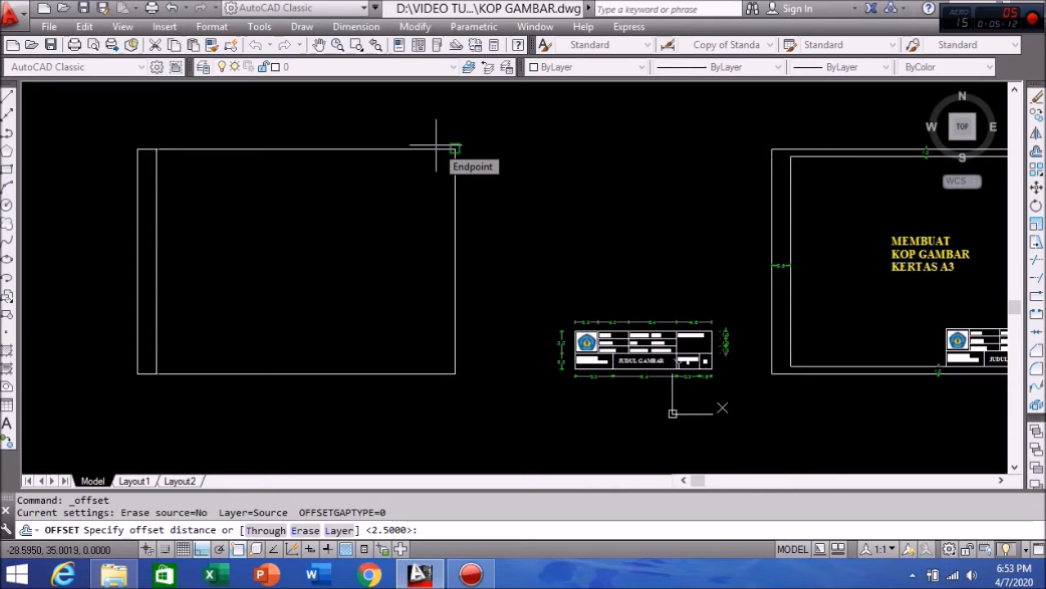
text(1)
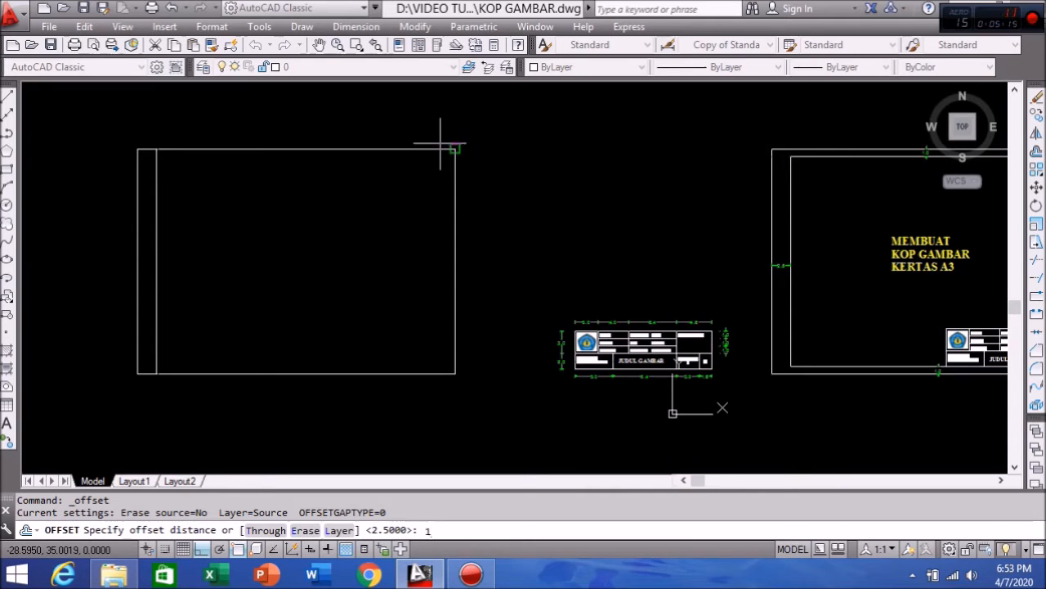
key(Return)
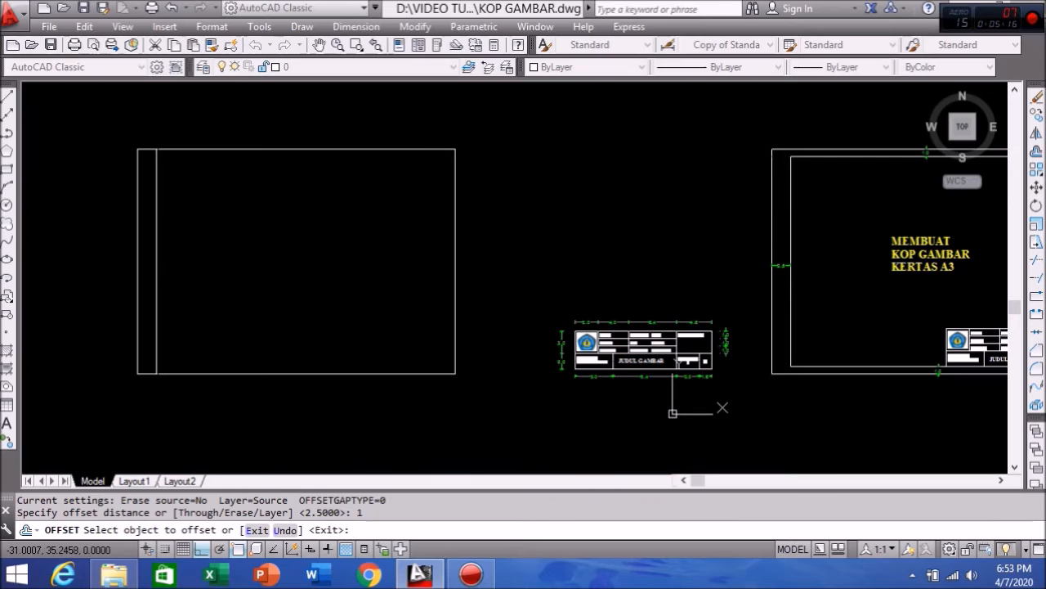
click(449, 149)
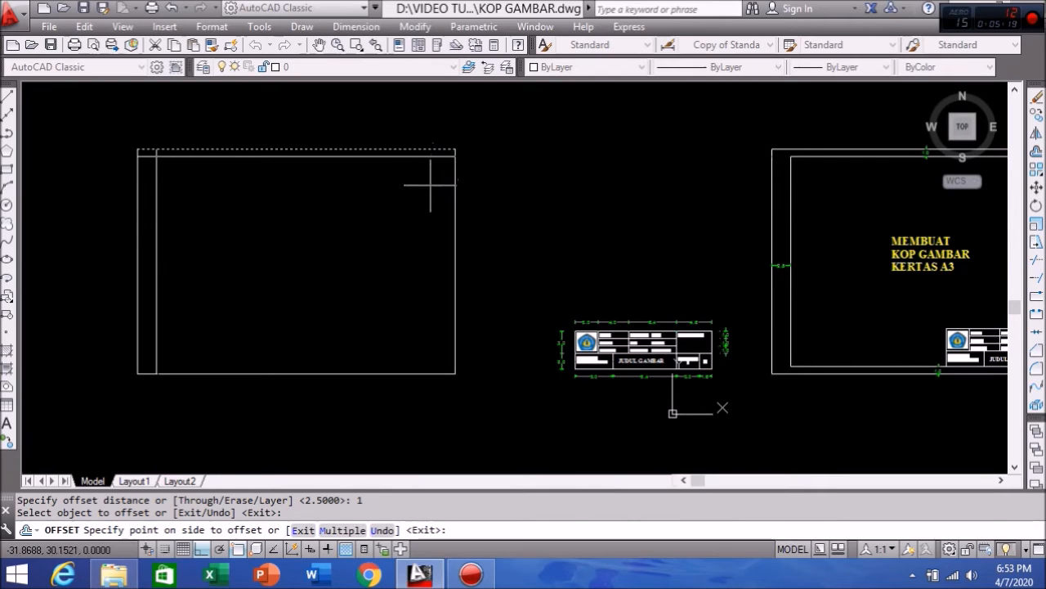
click(430, 185)
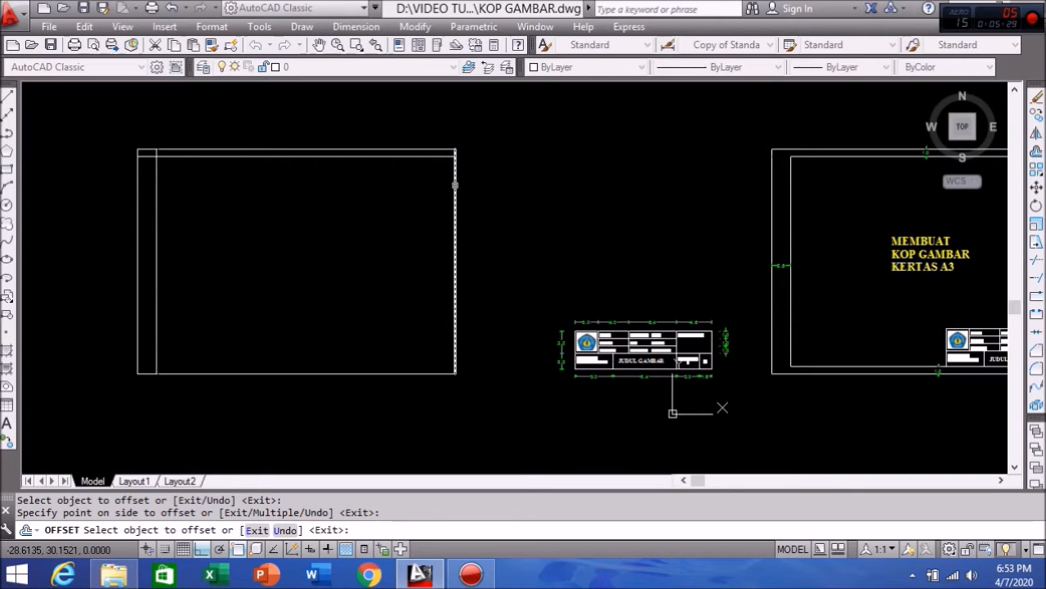
click(456, 184)
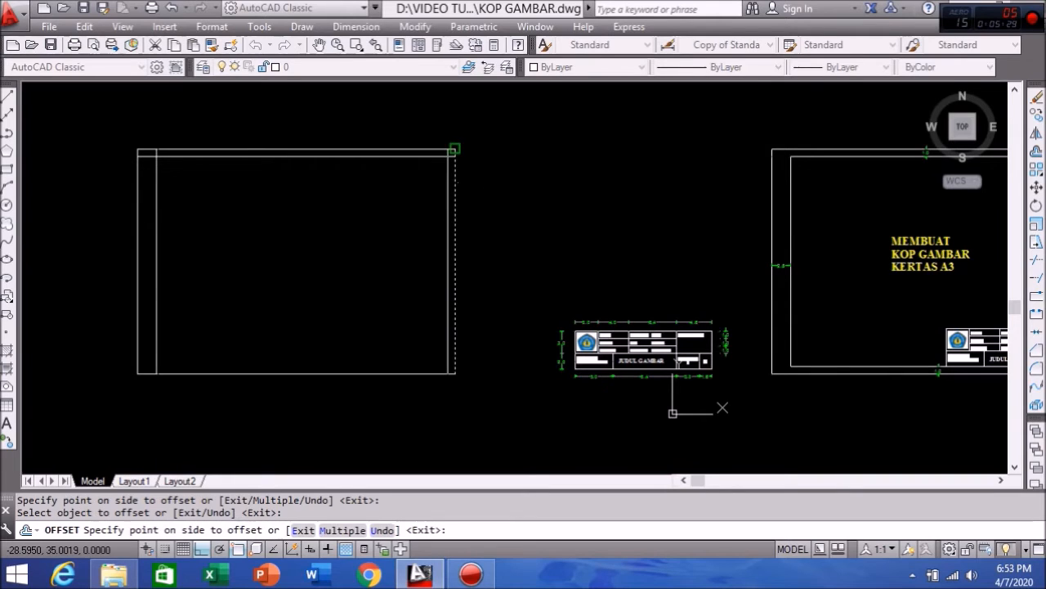
click(403, 187)
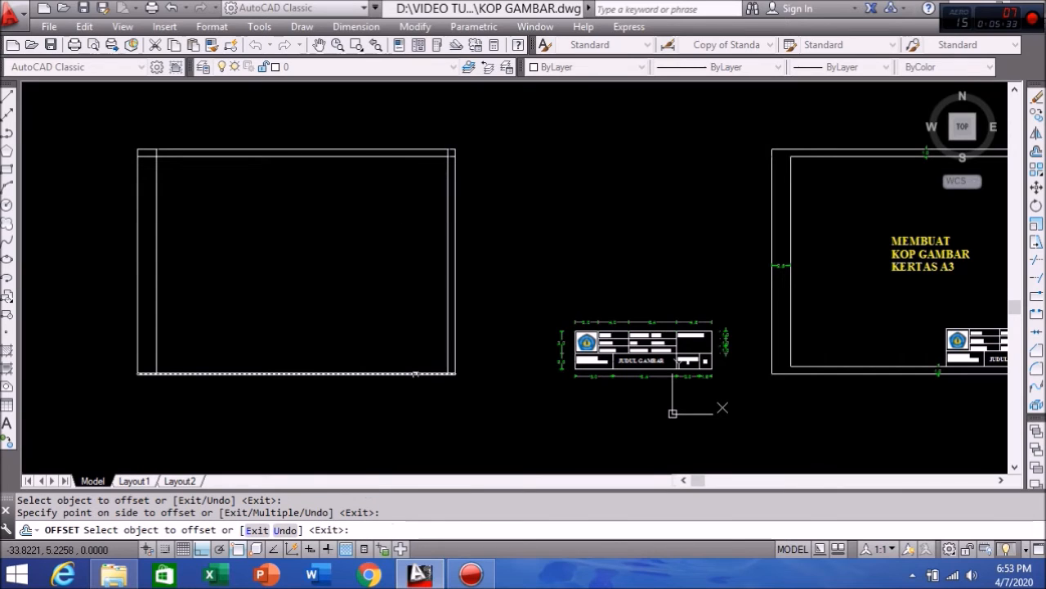
click(416, 374)
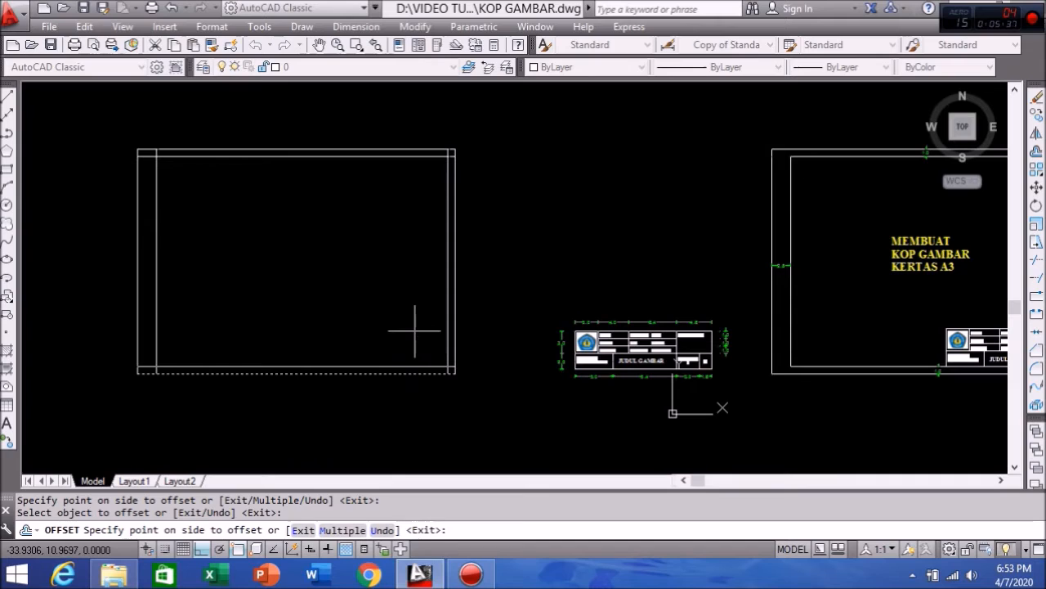
click(414, 331)
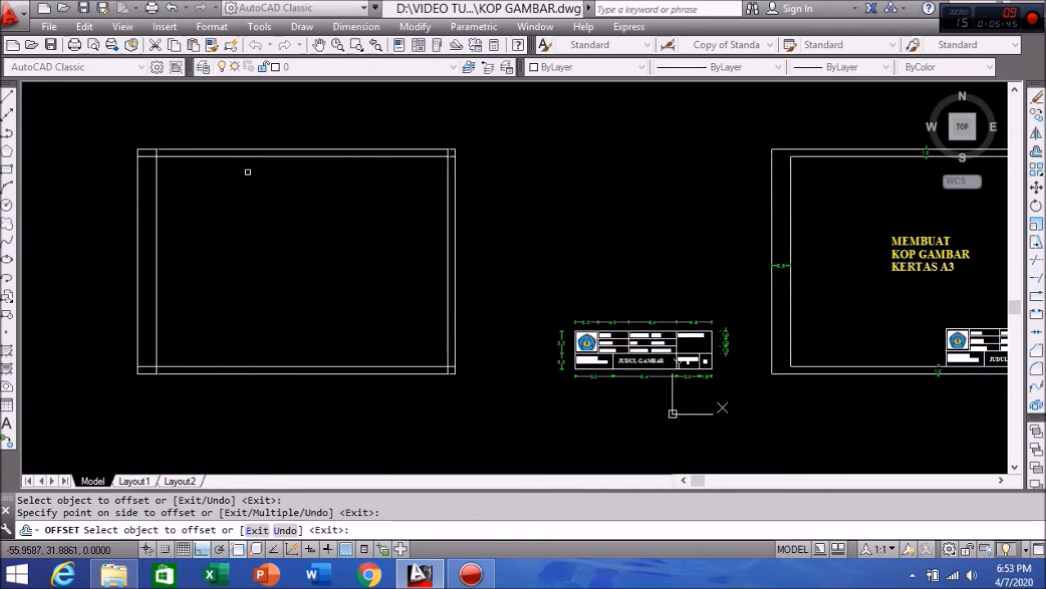
key(Return)
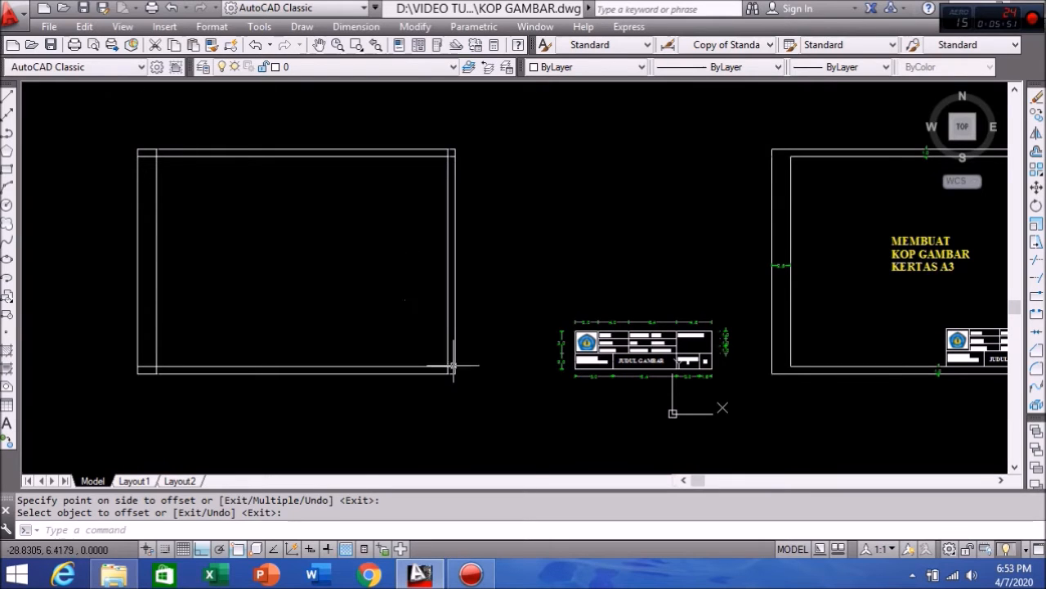
Step: Select all eight frame lines and trim the inner top line's overhang at the right
click(91, 124)
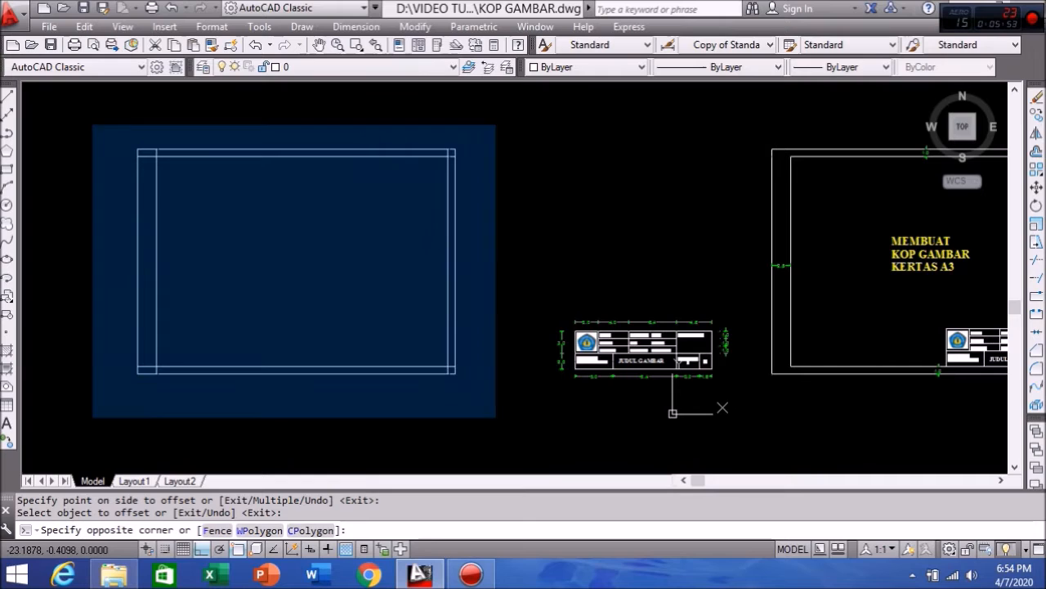
click(496, 417)
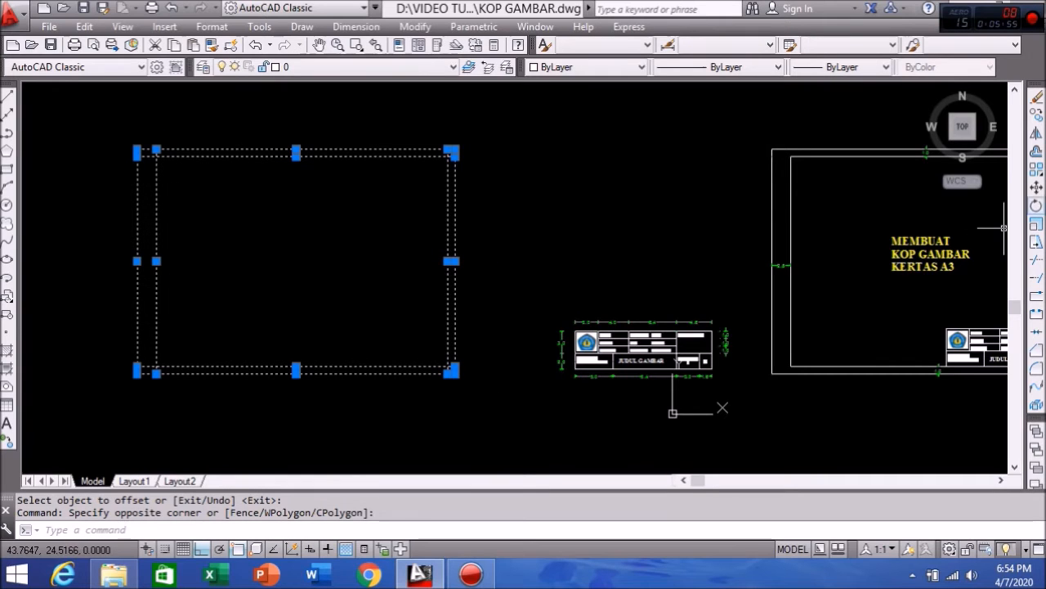
click(1037, 263)
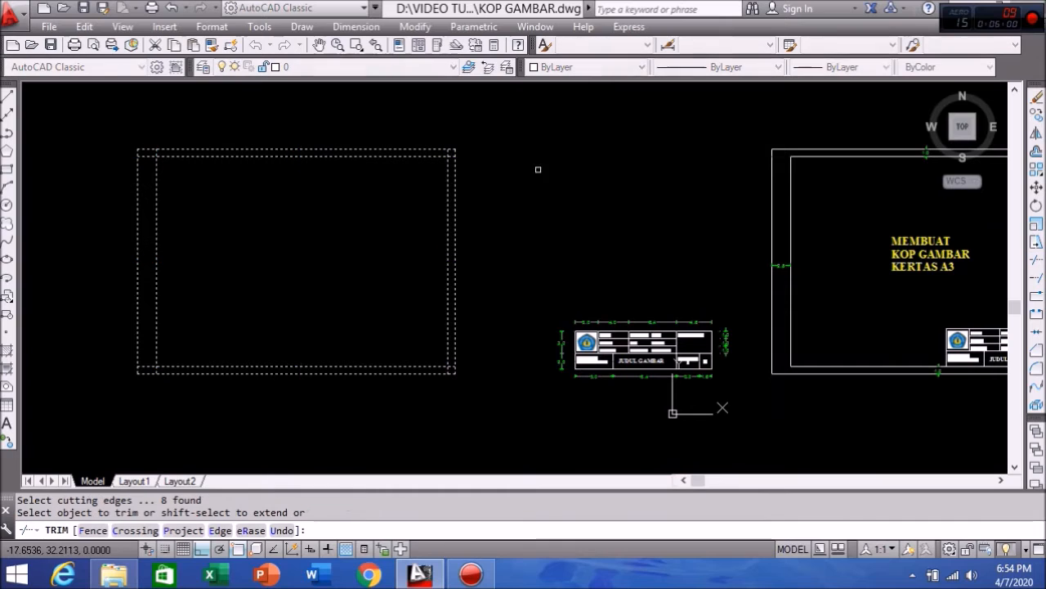
scroll(448, 150, up, 3)
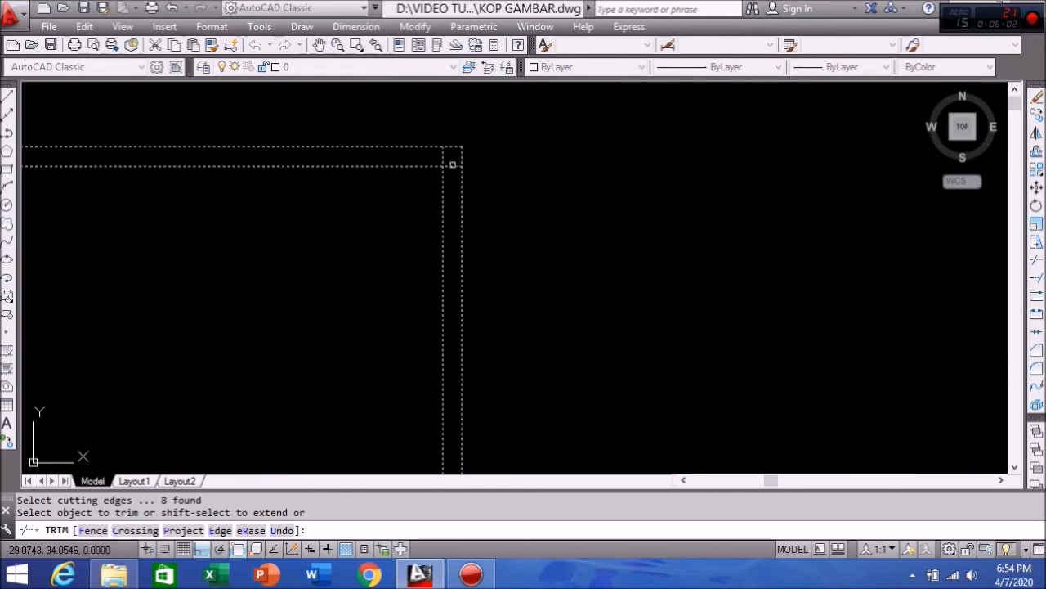
click(452, 165)
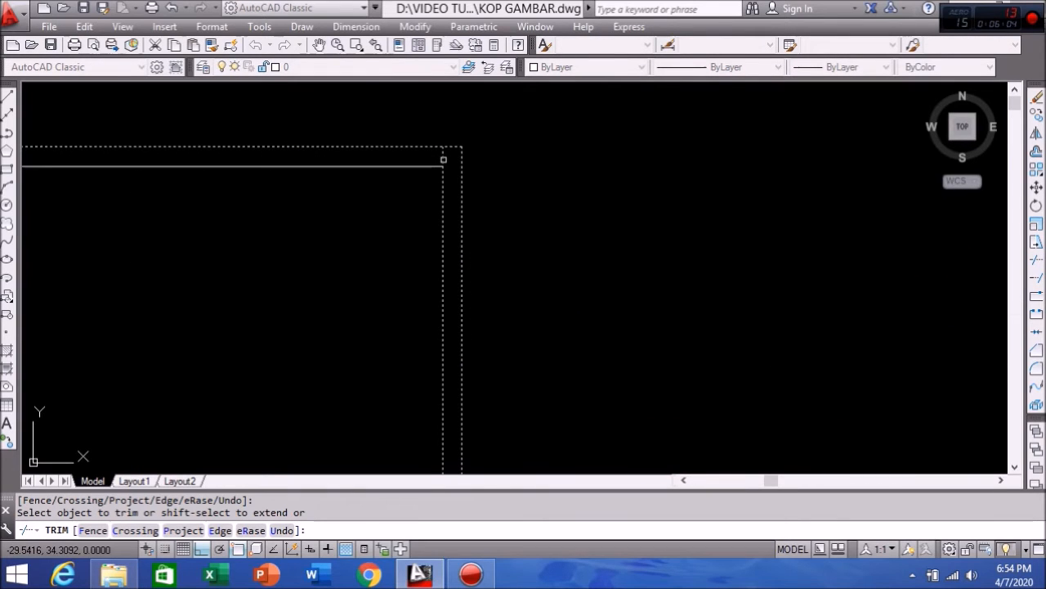
Step: Trim the overhanging stubs at the bottom-left and bottom-right corners
scroll(633, 155, down, 2)
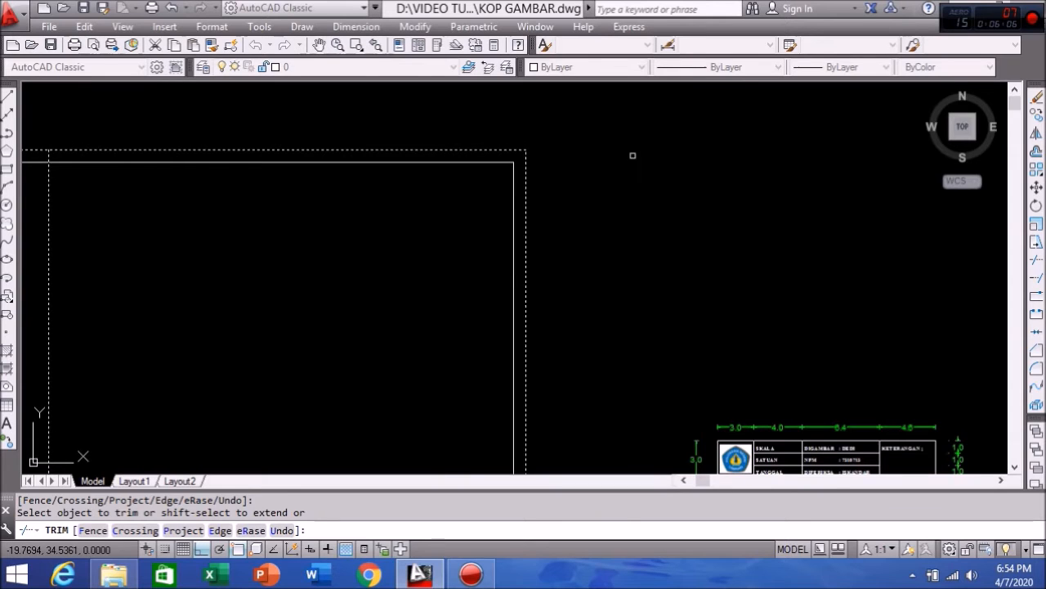
middle_drag(152, 163, 396, 172)
scroll(278, 166, up, 3)
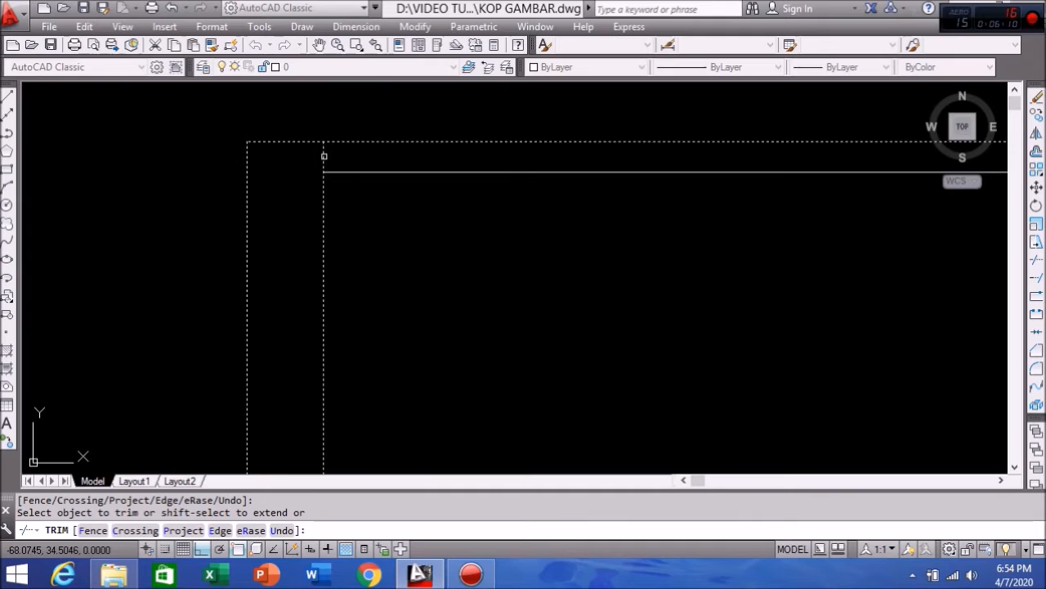
middle_drag(337, 154, 325, 113)
scroll(333, 142, down, 2)
middle_drag(367, 237, 332, 43)
middle_drag(361, 268, 385, 106)
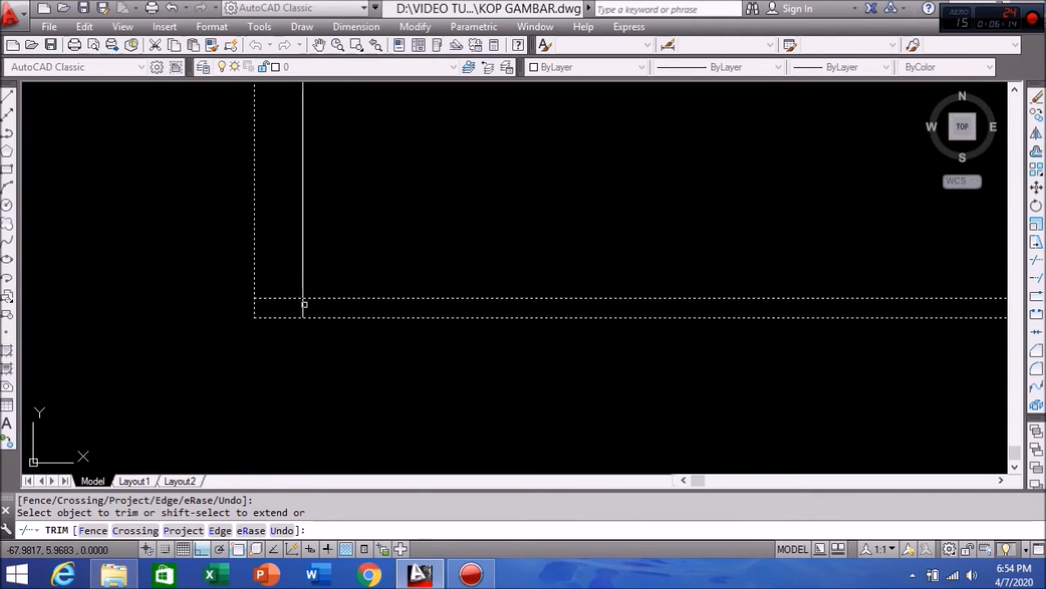
click(293, 299)
middle_drag(347, 292, 115, 297)
middle_drag(582, 284, 392, 287)
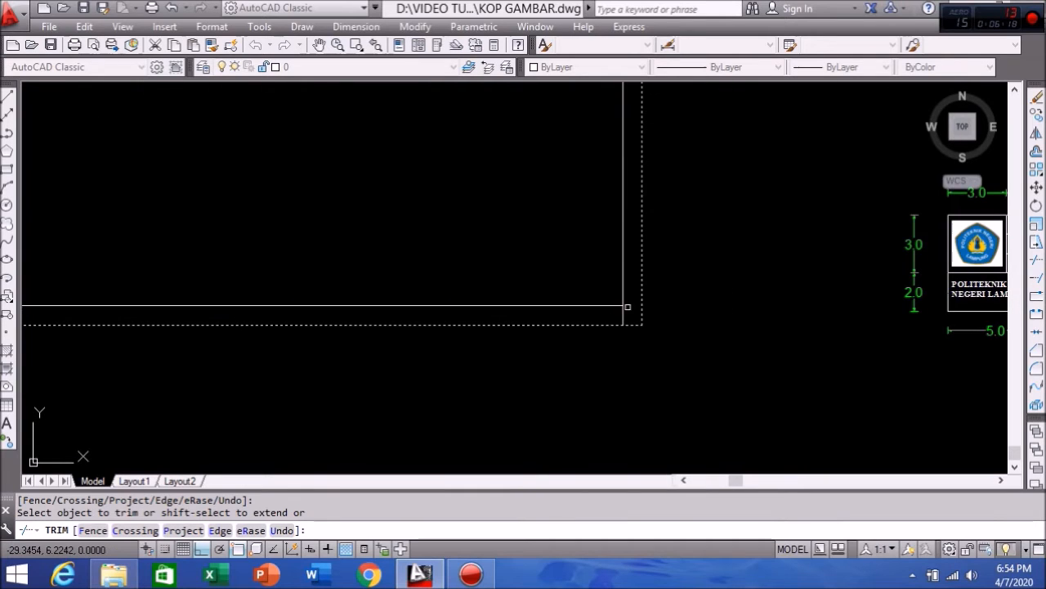
click(623, 315)
scroll(617, 311, down, 2)
middle_drag(595, 302, 589, 419)
middle_drag(577, 320, 577, 339)
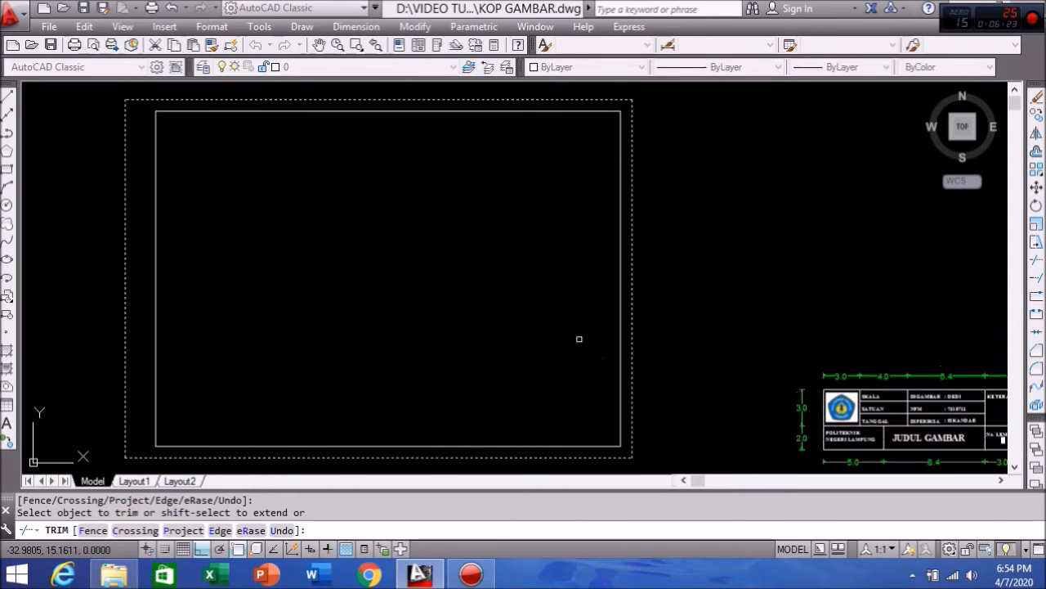
key(Return)
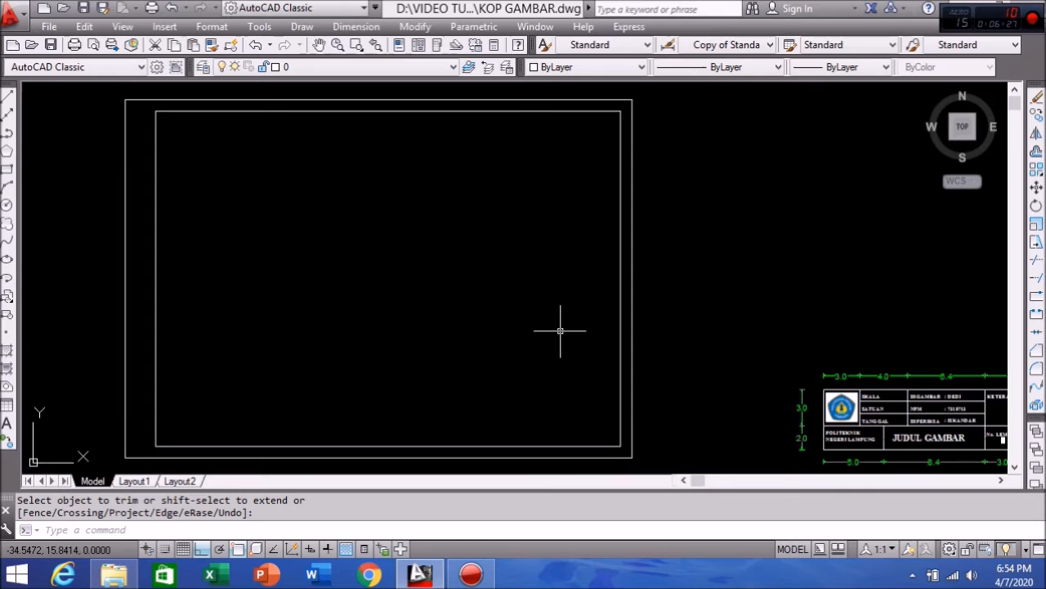
mouse_move(362, 266)
middle_down()
mouse_move(411, 254)
mouse_move(396, 260)
middle_up()
middle_drag(542, 289, 517, 293)
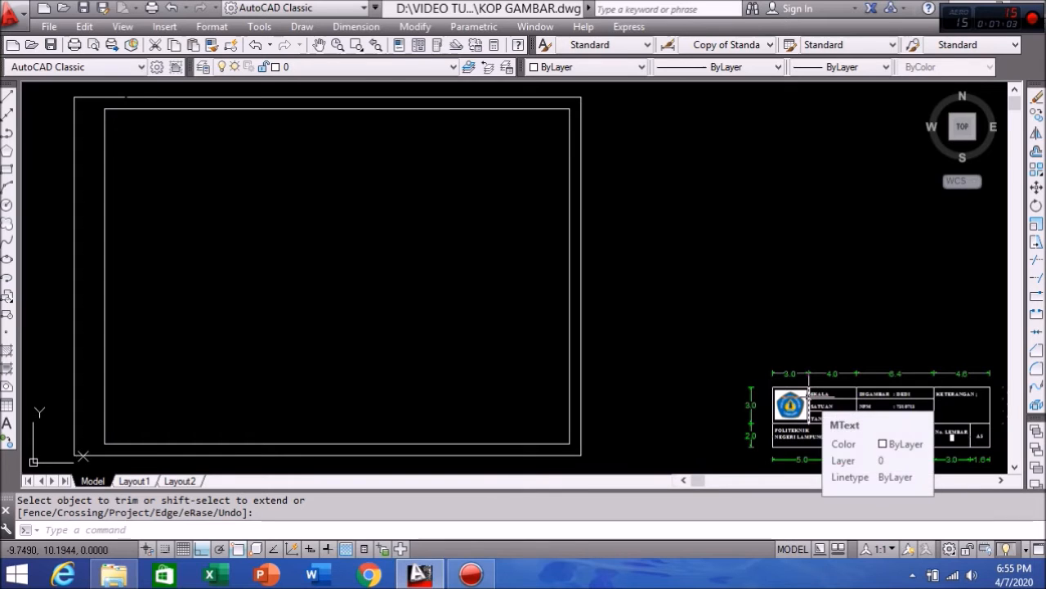
click(773, 423)
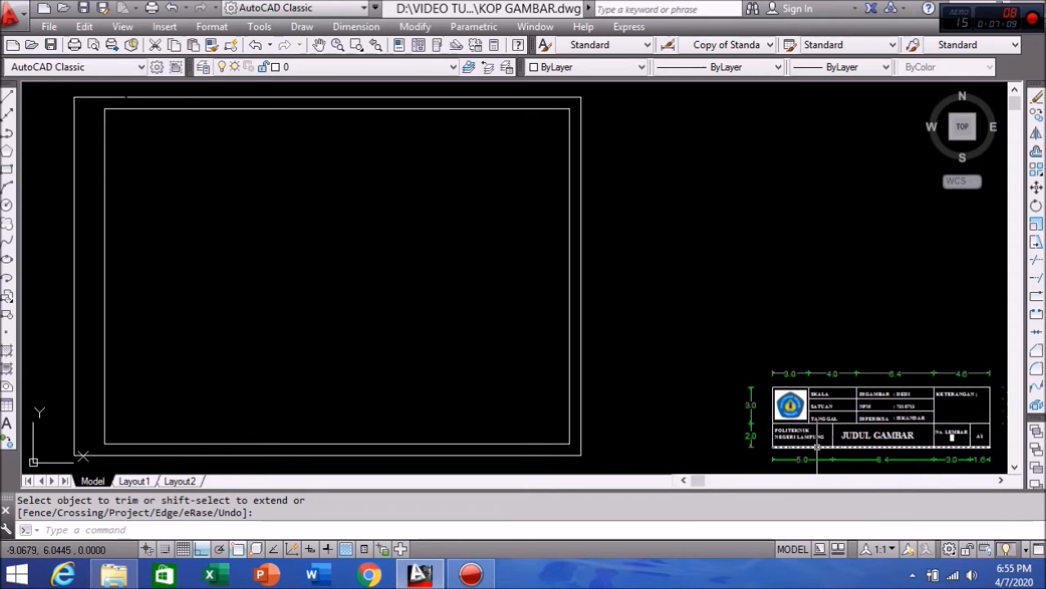
key(Return)
click(818, 447)
click(532, 444)
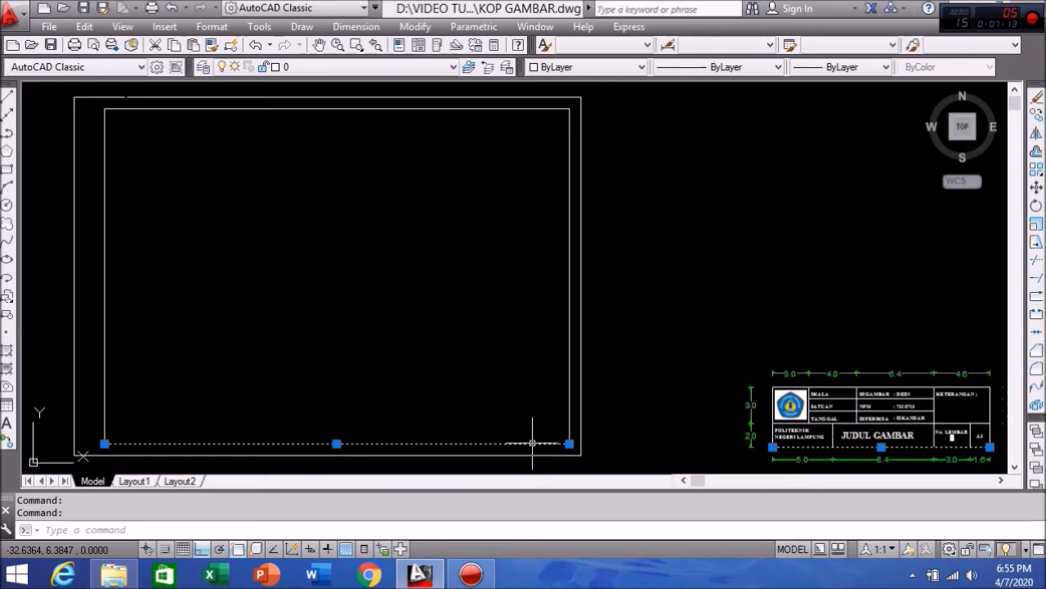
key(Escape)
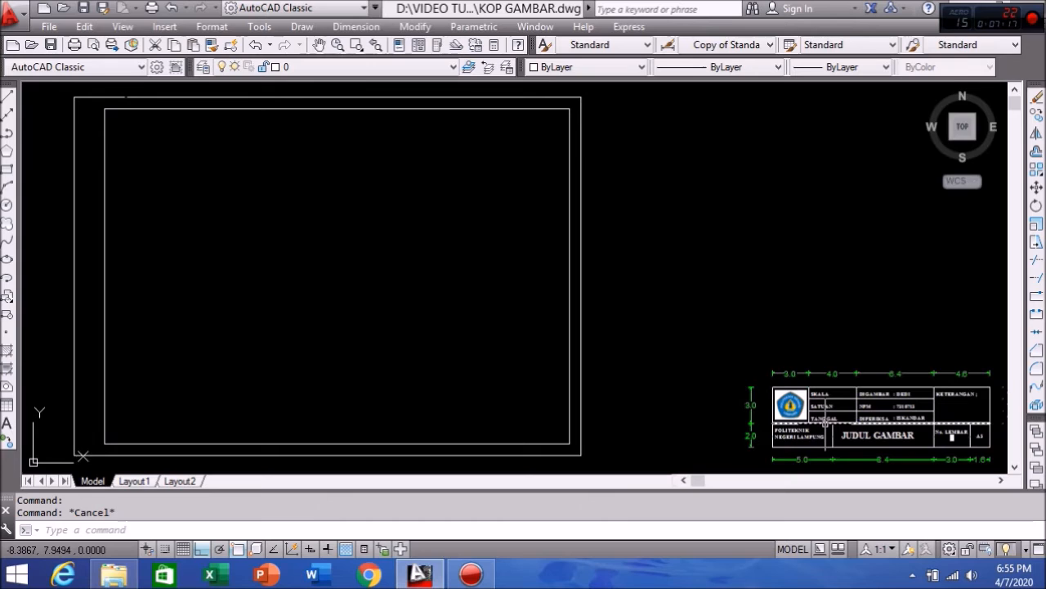
click(826, 423)
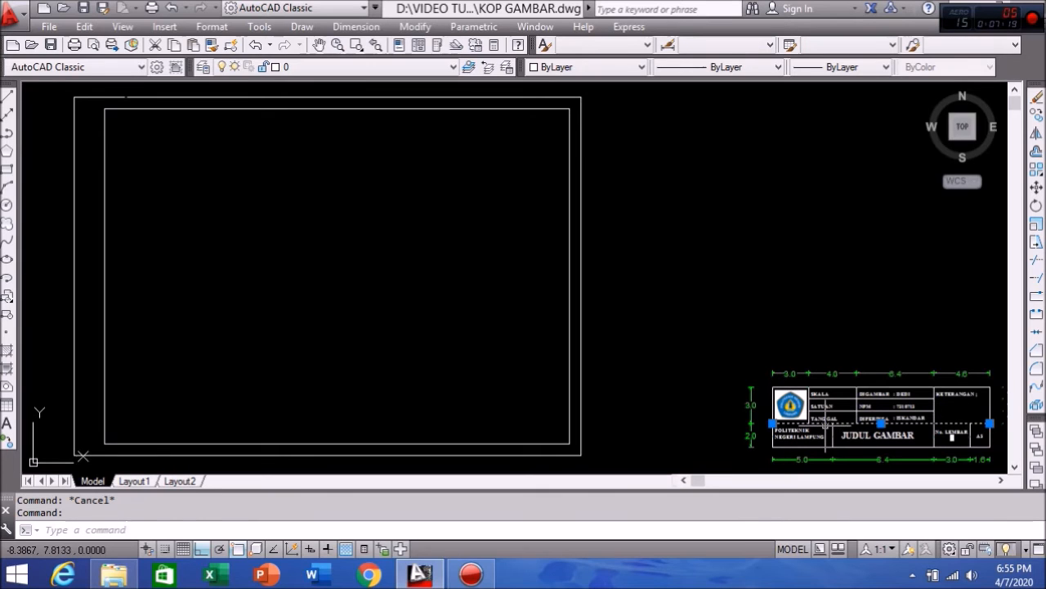
key(Escape)
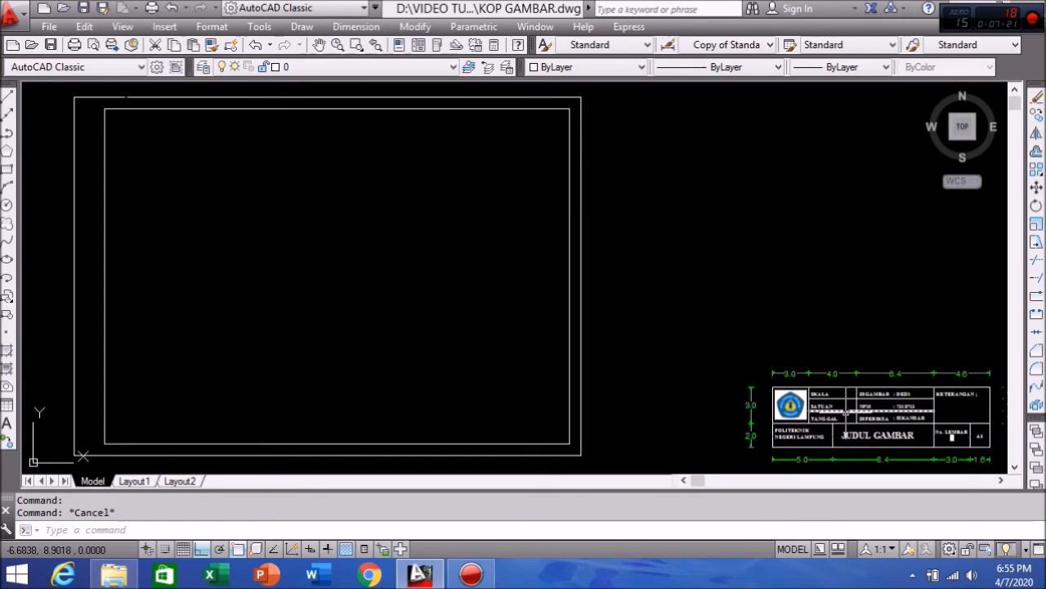
click(850, 413)
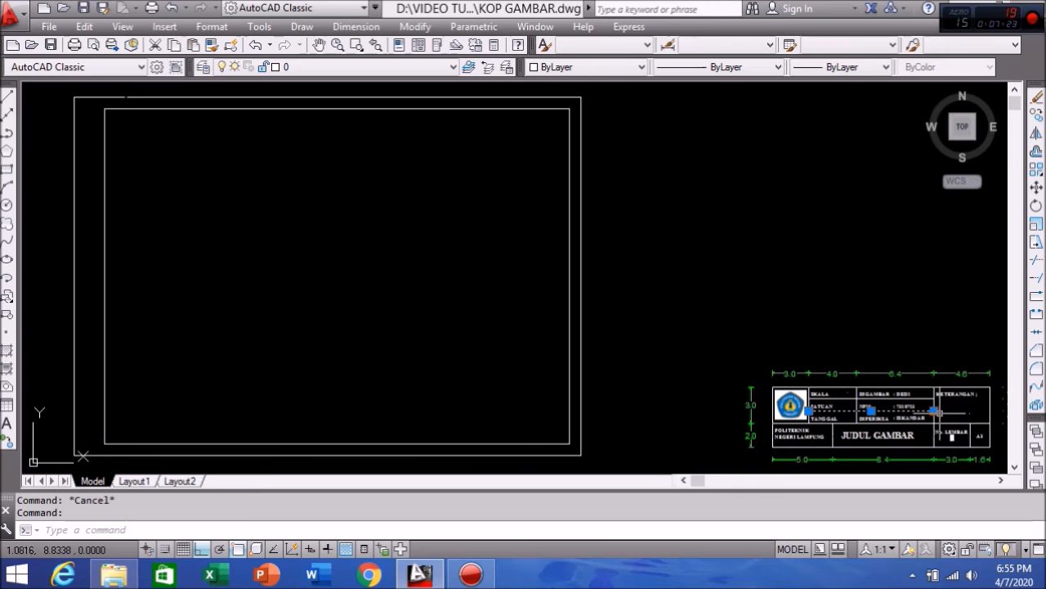
middle_drag(934, 411, 905, 413)
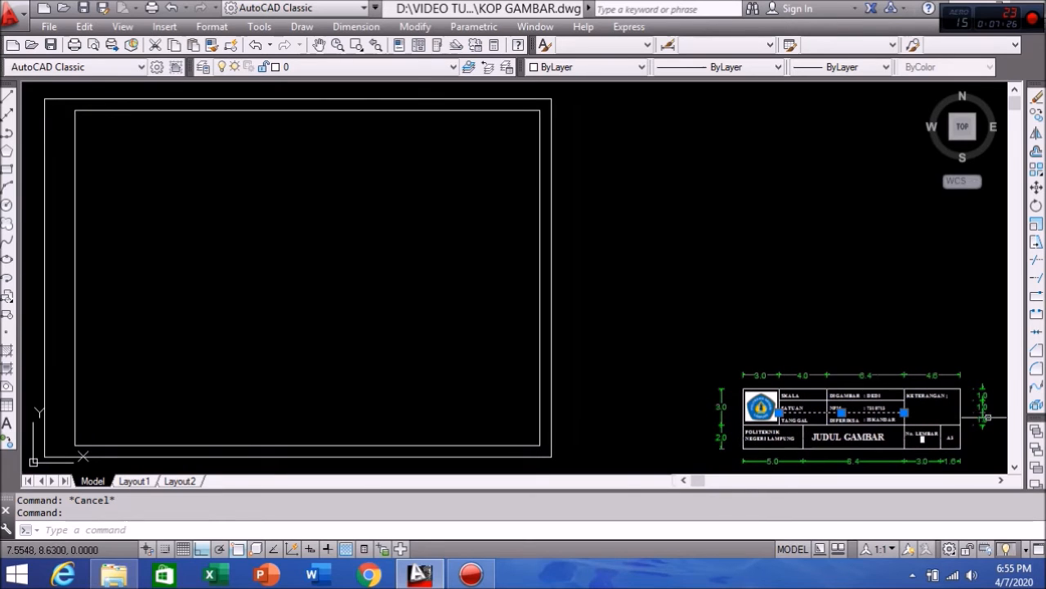
key(Escape)
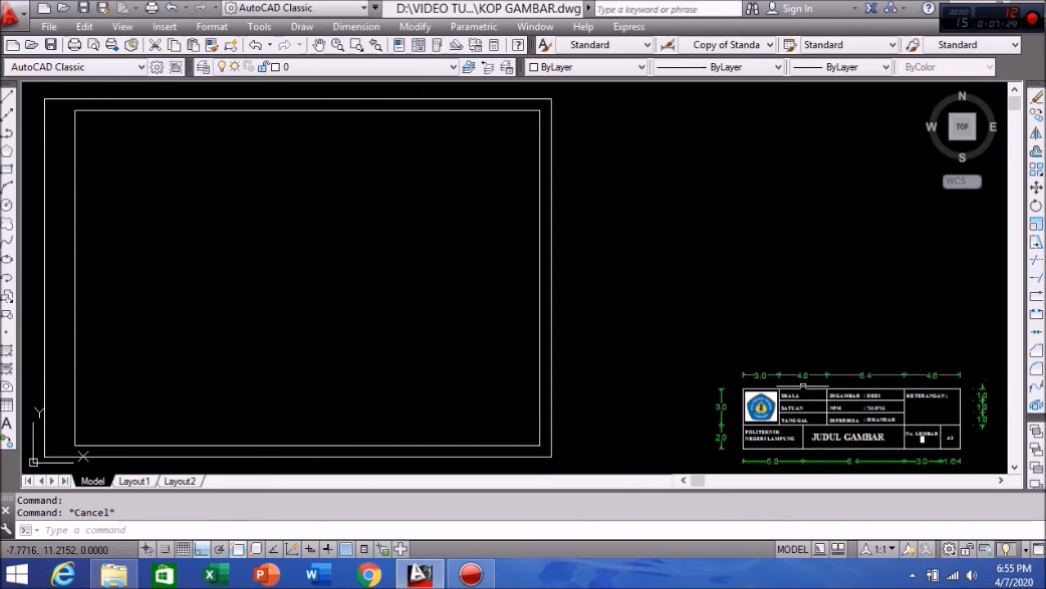
click(899, 401)
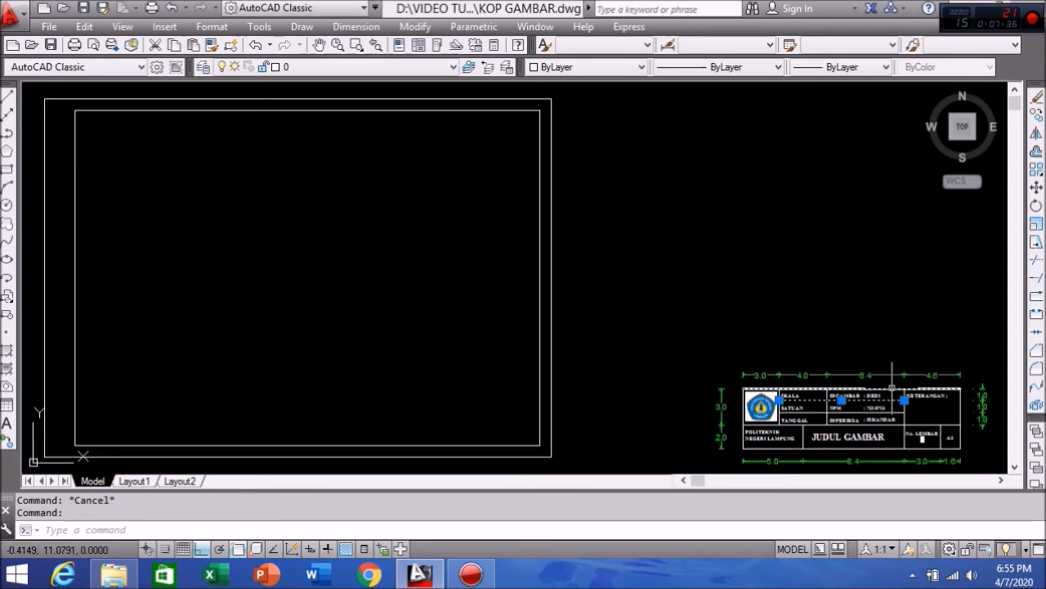
key(Escape)
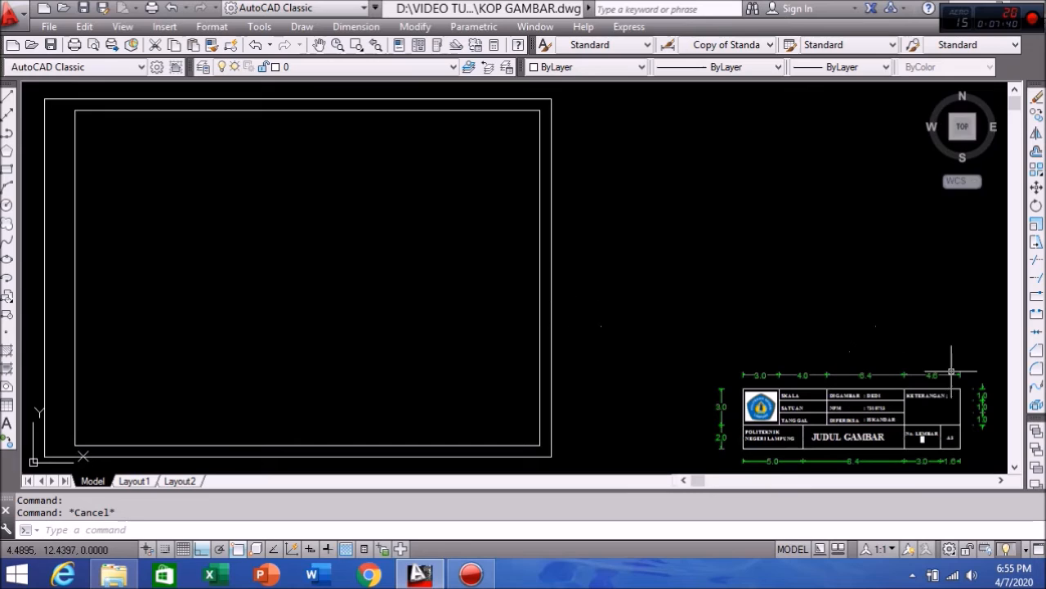
click(960, 397)
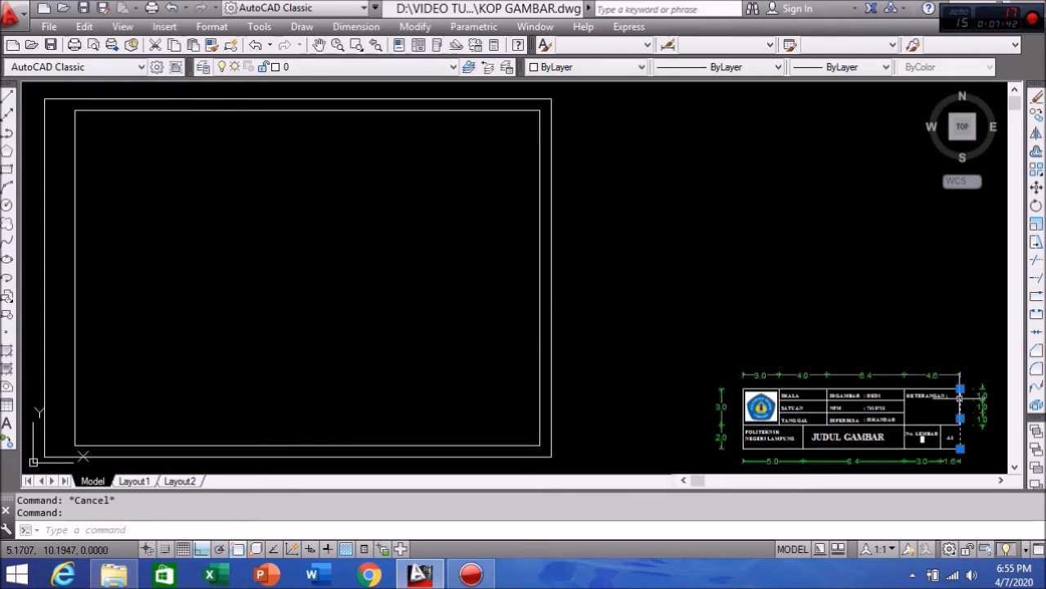
key(Escape)
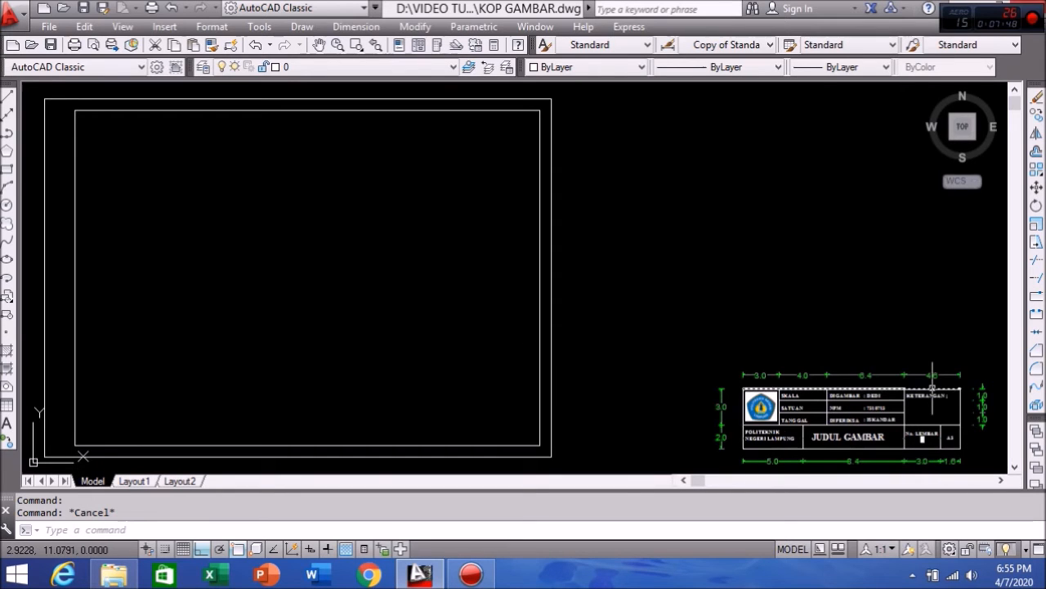
Step: Offset the inner border's right edge 1.64 units inward
click(1036, 157)
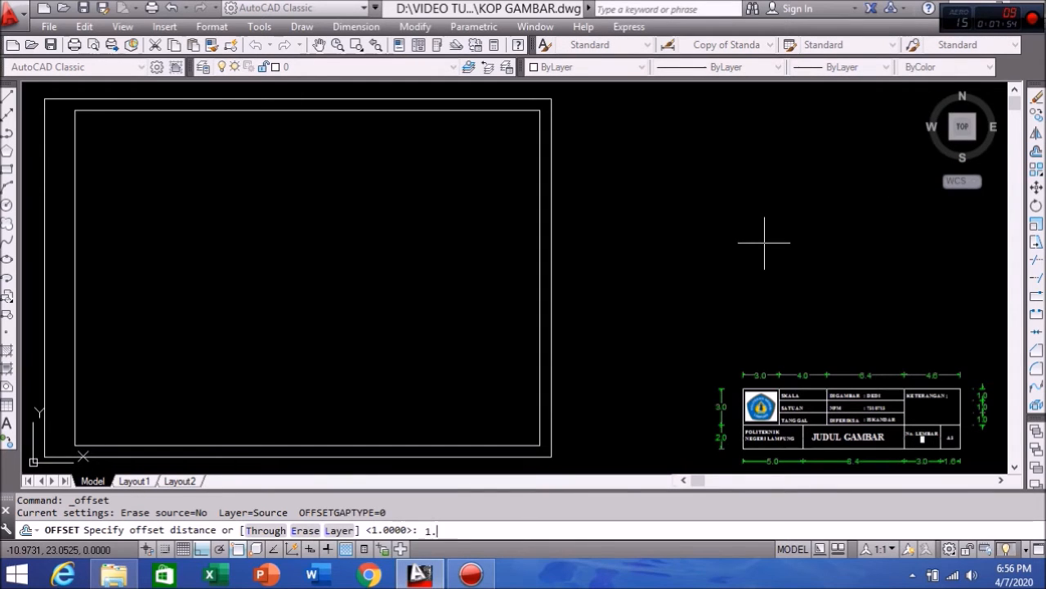
key(Return)
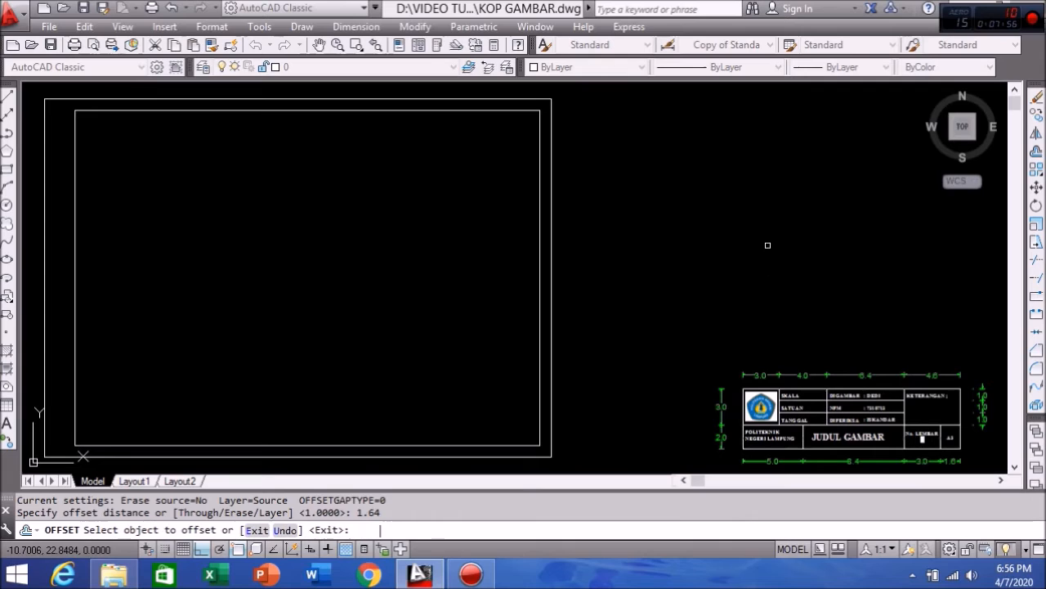
click(540, 304)
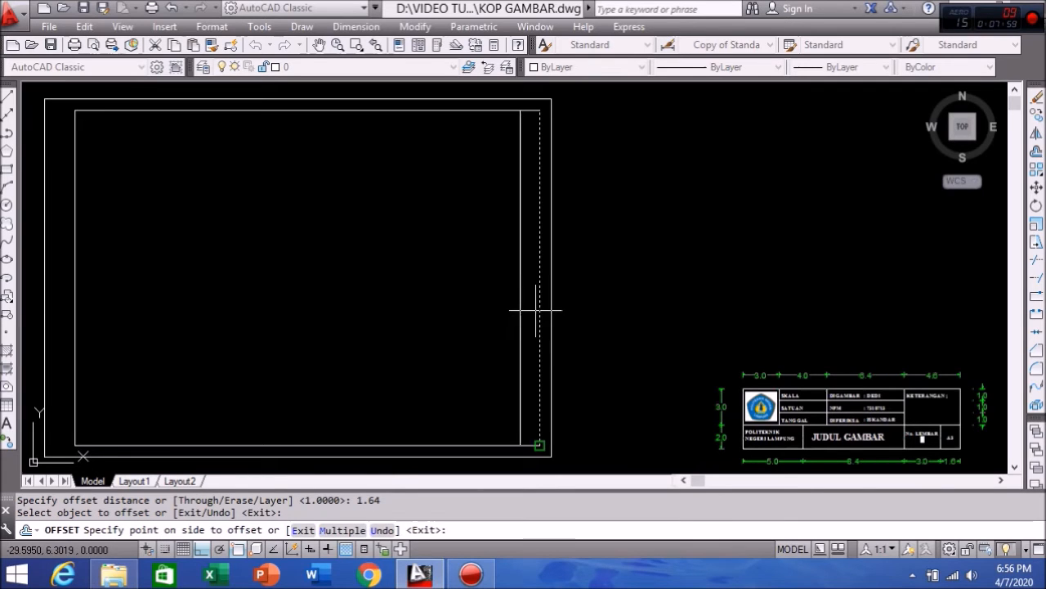
click(449, 317)
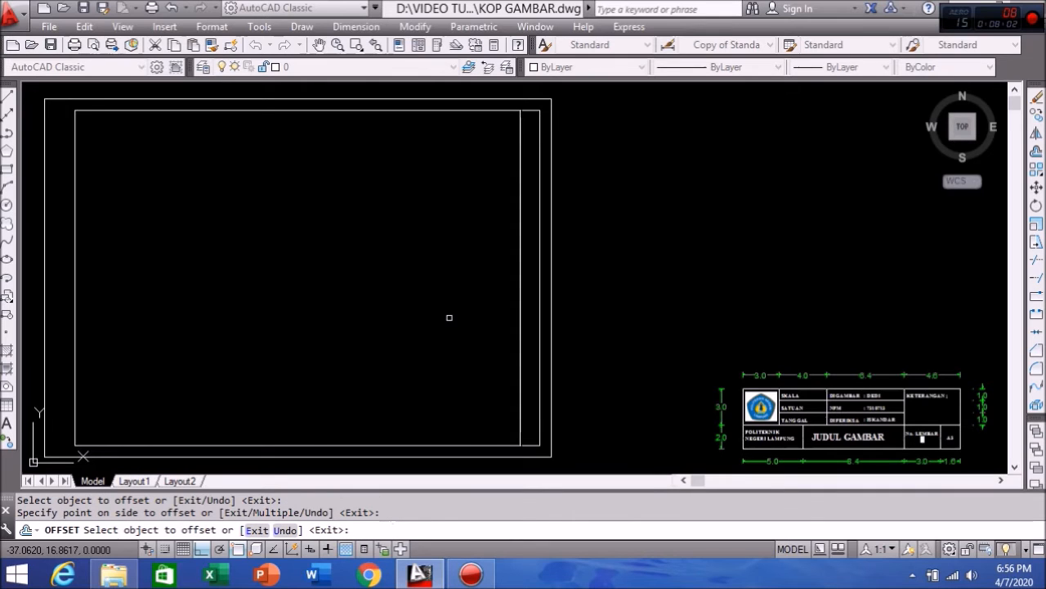
Step: Offset that new vertical line a further 3 units to the left
click(1036, 153)
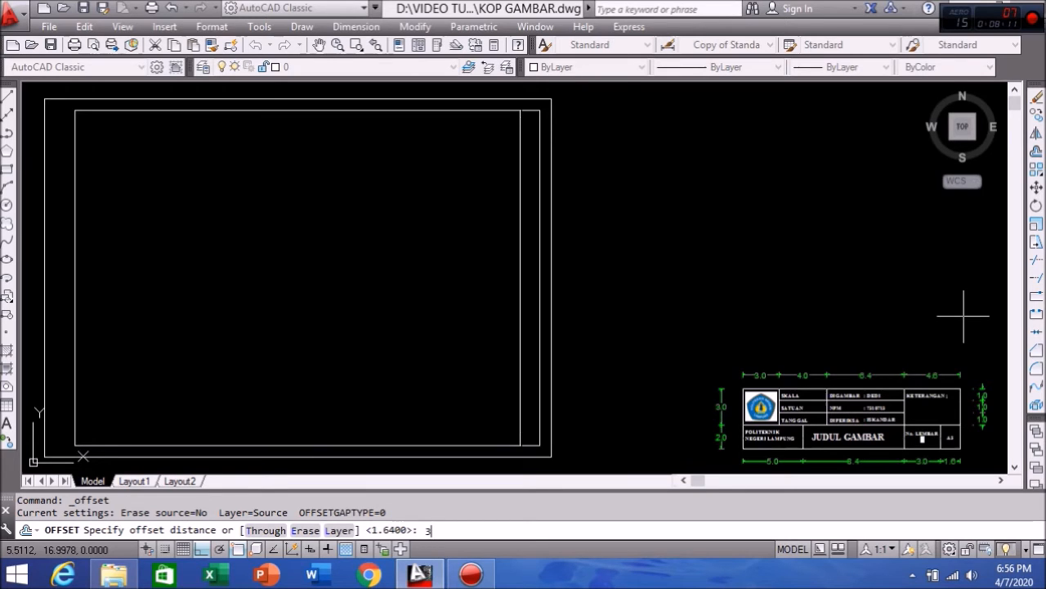
text(3)
key(Return)
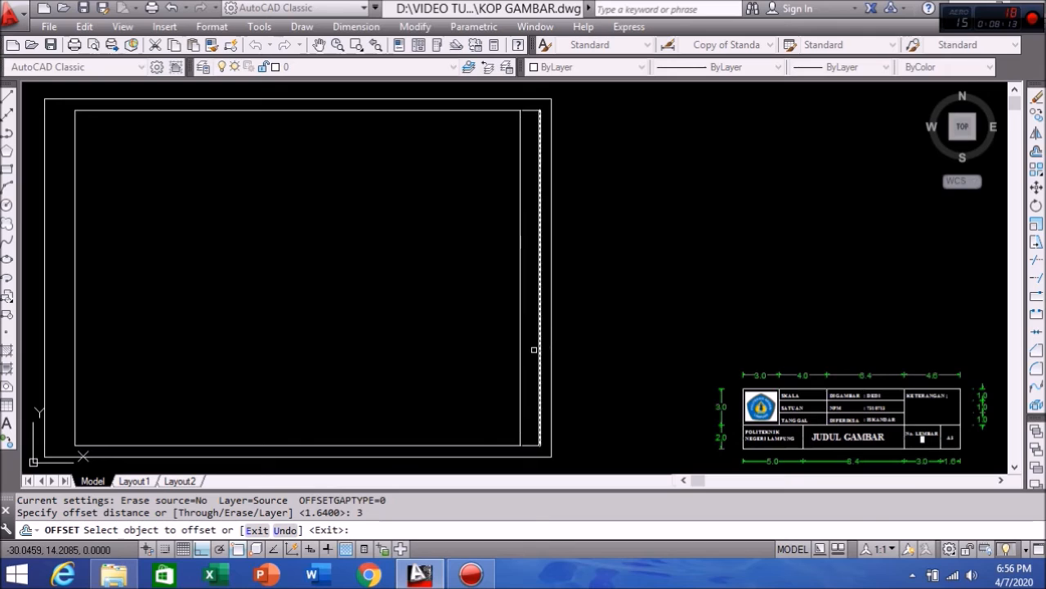
click(521, 352)
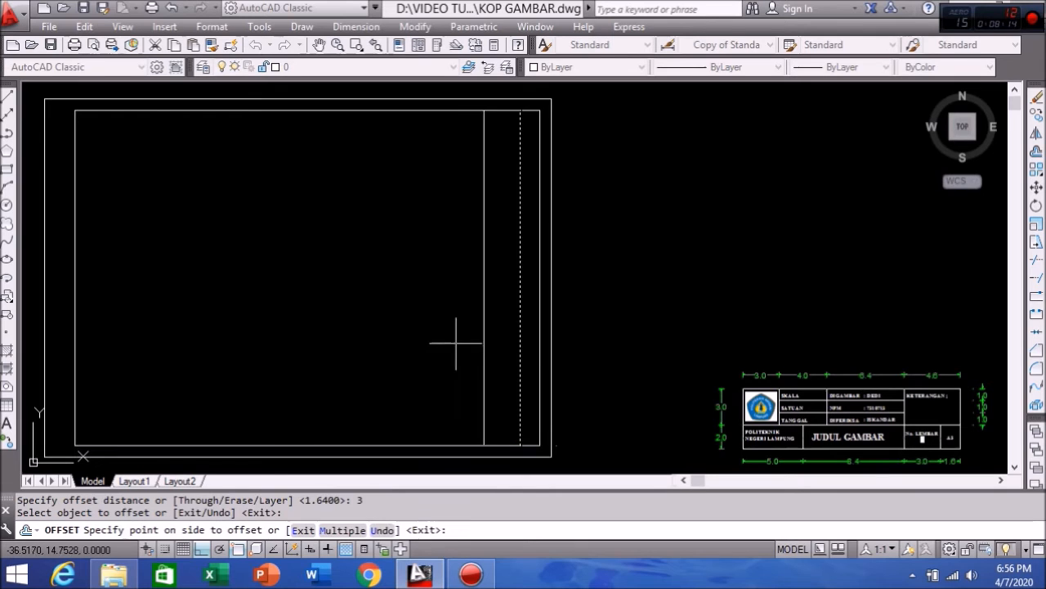
click(396, 350)
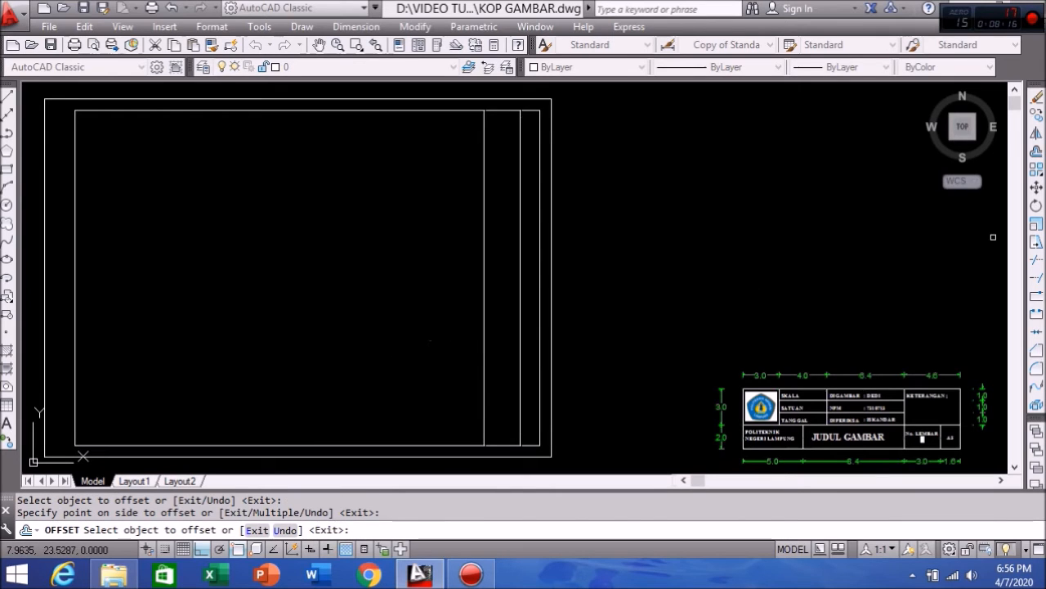
click(1037, 152)
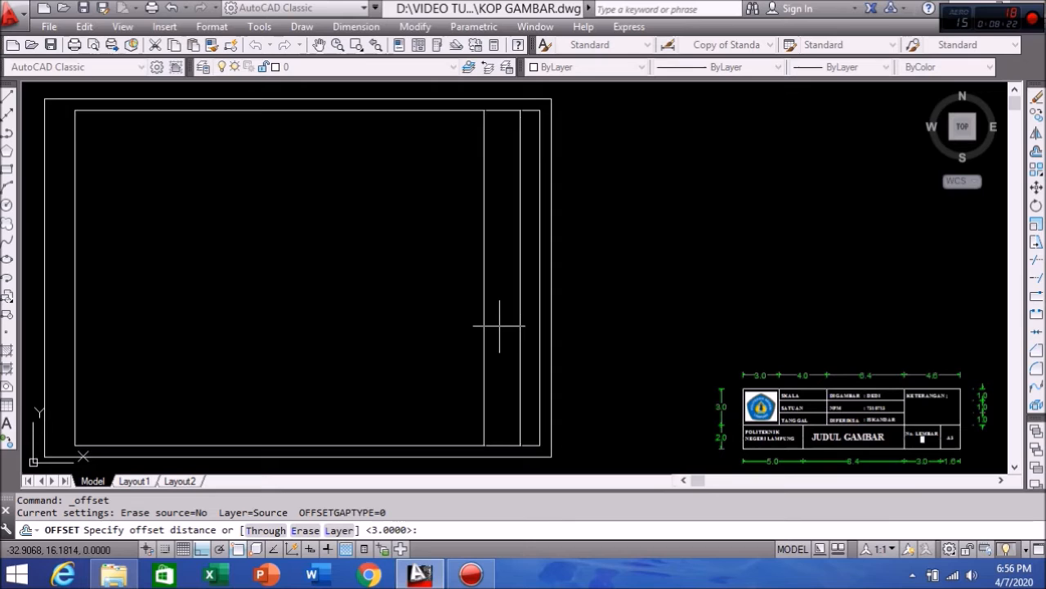
Step: Offset the newest vertical line 6.4 units left, then another 2 units left
text(6.4)
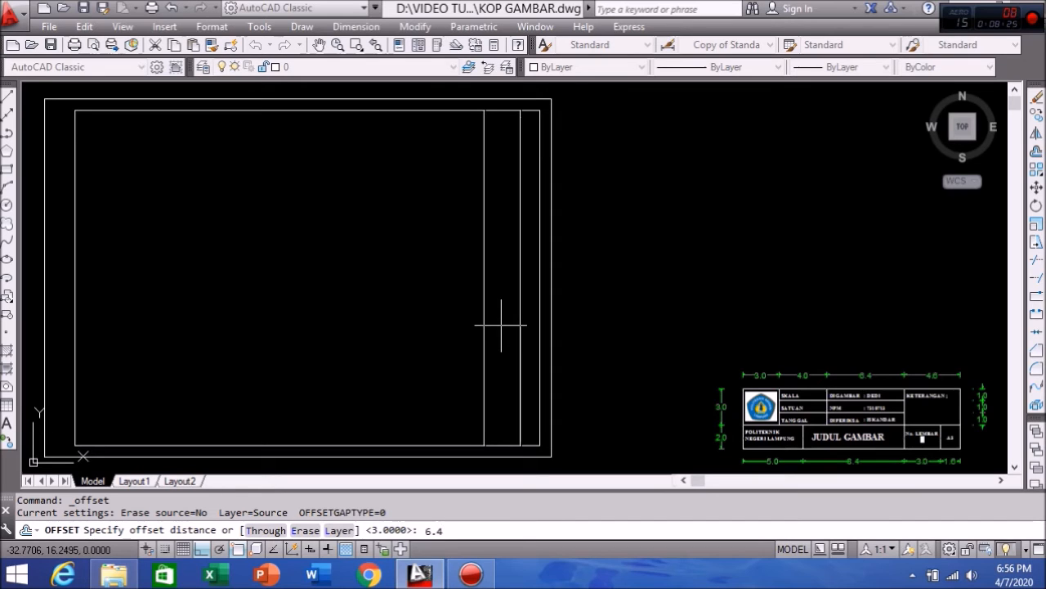
key(Return)
click(485, 300)
click(395, 298)
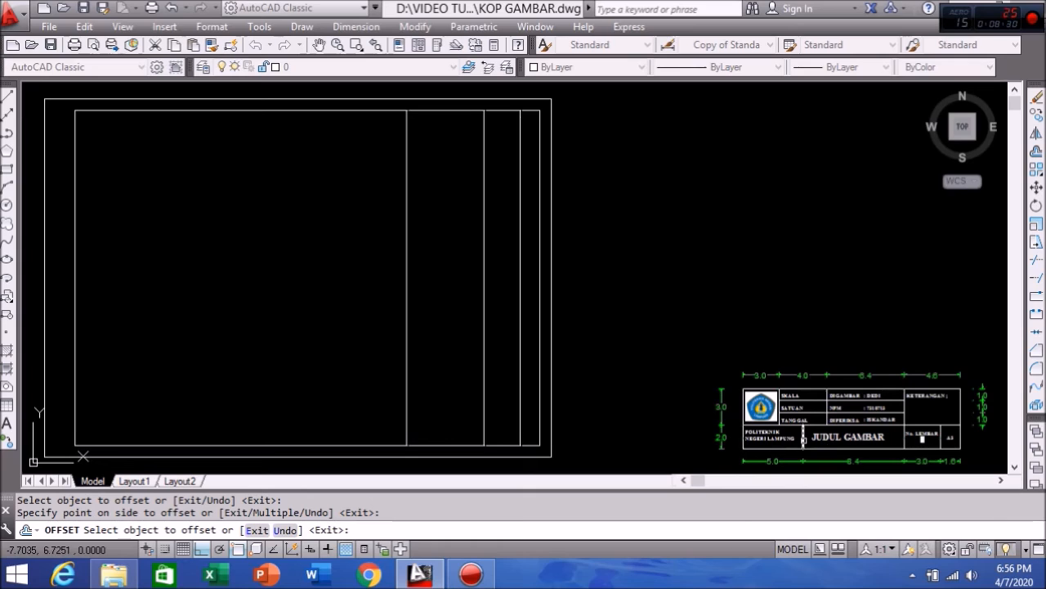
click(1036, 153)
text(2)
key(Return)
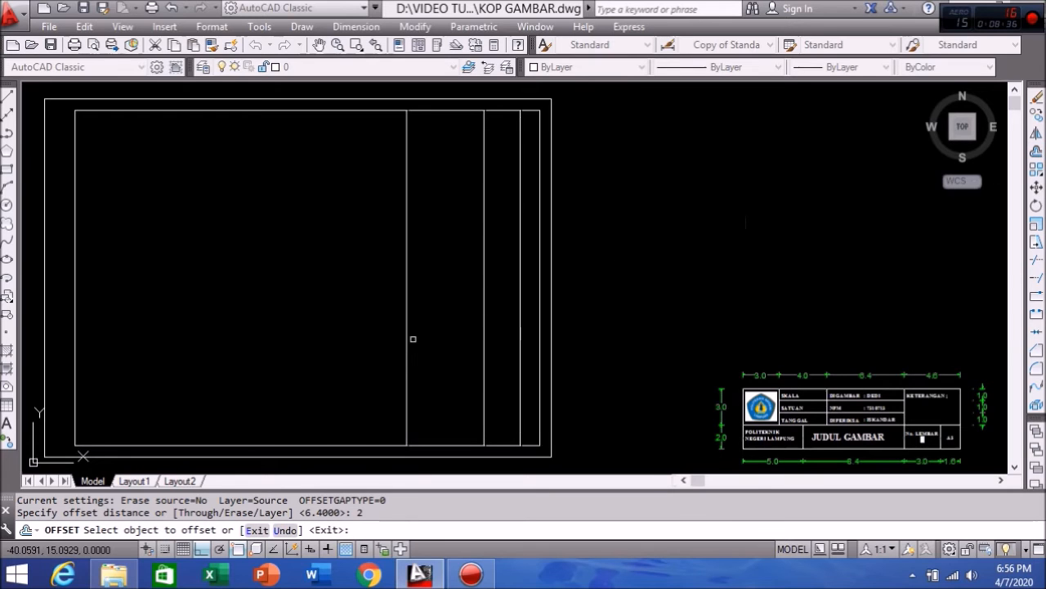
click(407, 327)
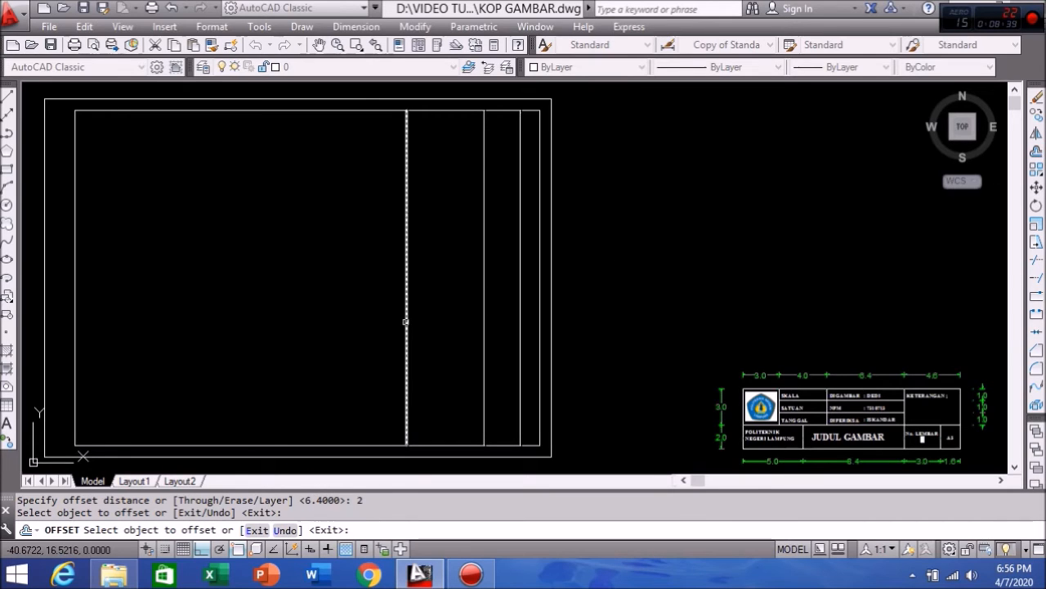
click(345, 316)
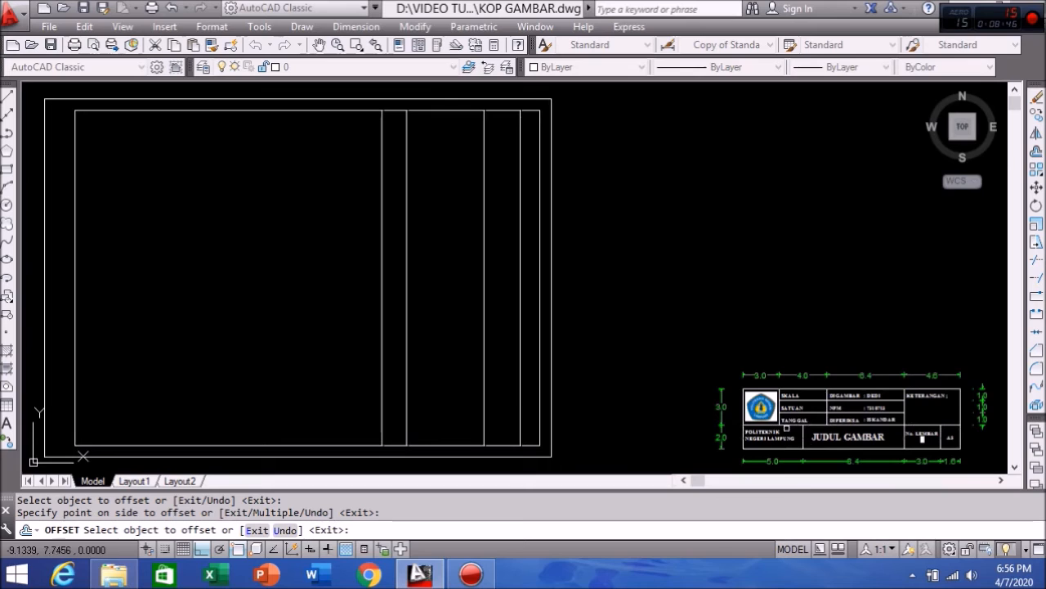
Step: Add two more vertical column lines, 2 and then 3 units further left
click(1037, 152)
text(2)
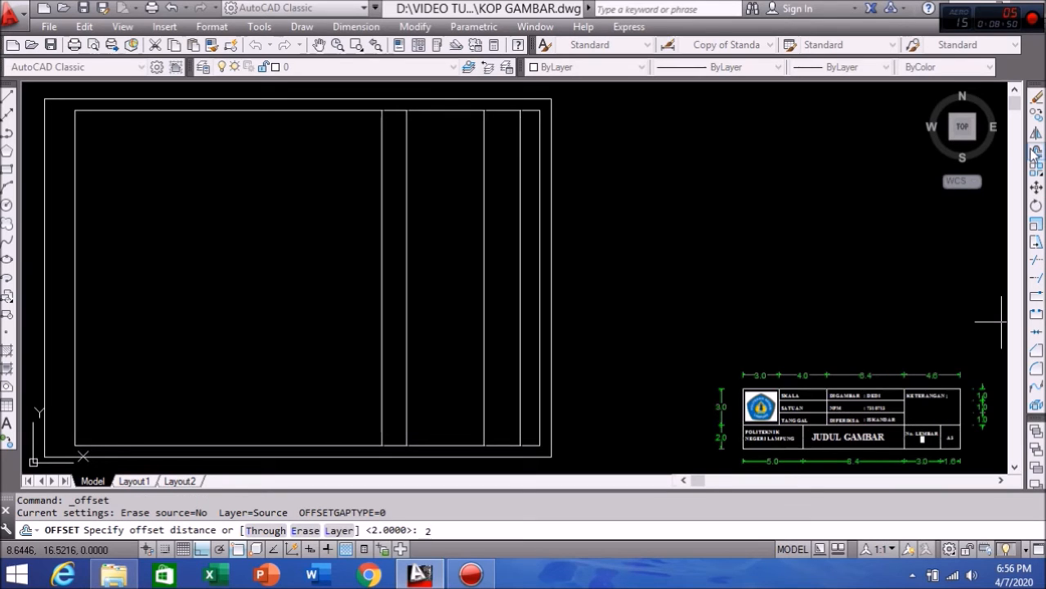
key(Return)
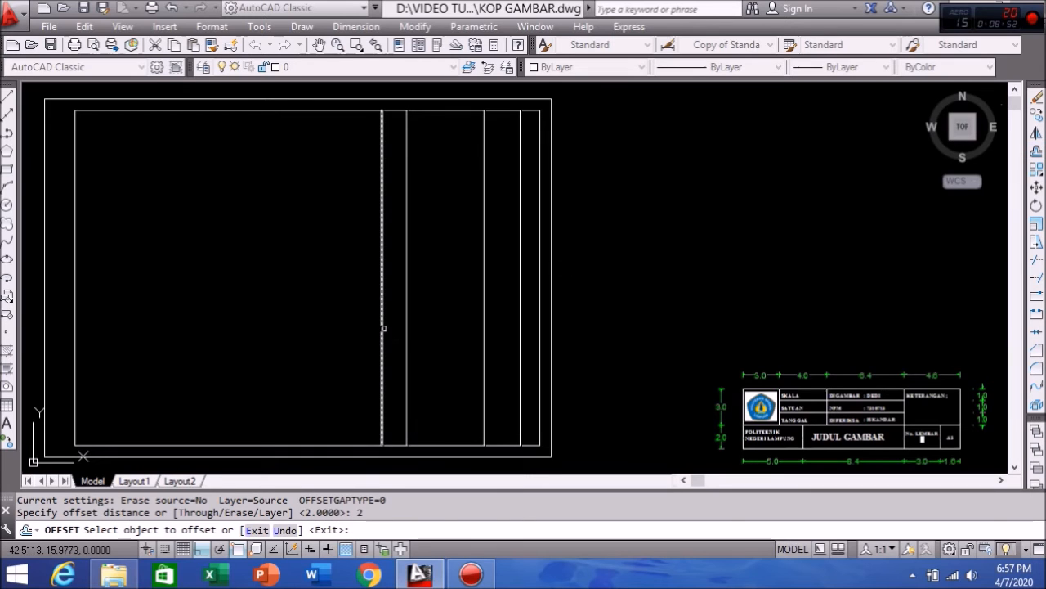
click(381, 328)
click(367, 324)
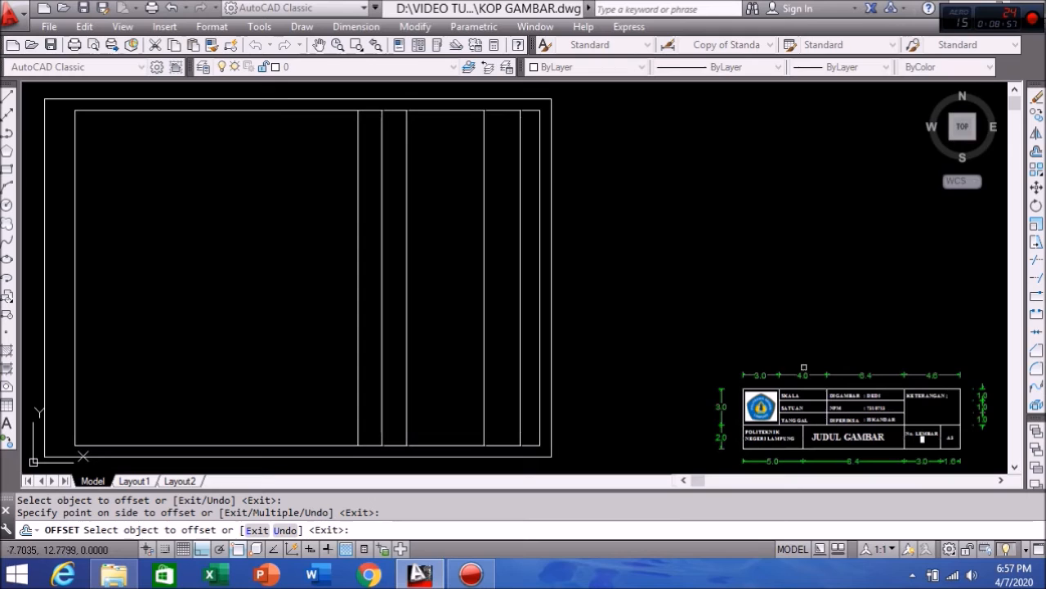
click(1036, 152)
text(3)
key(Return)
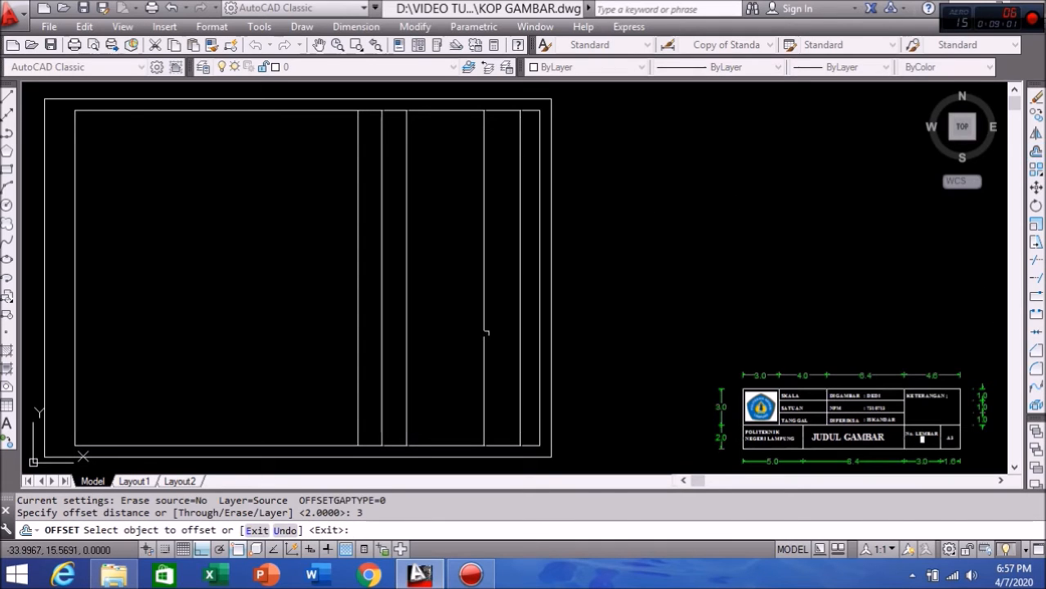
click(358, 346)
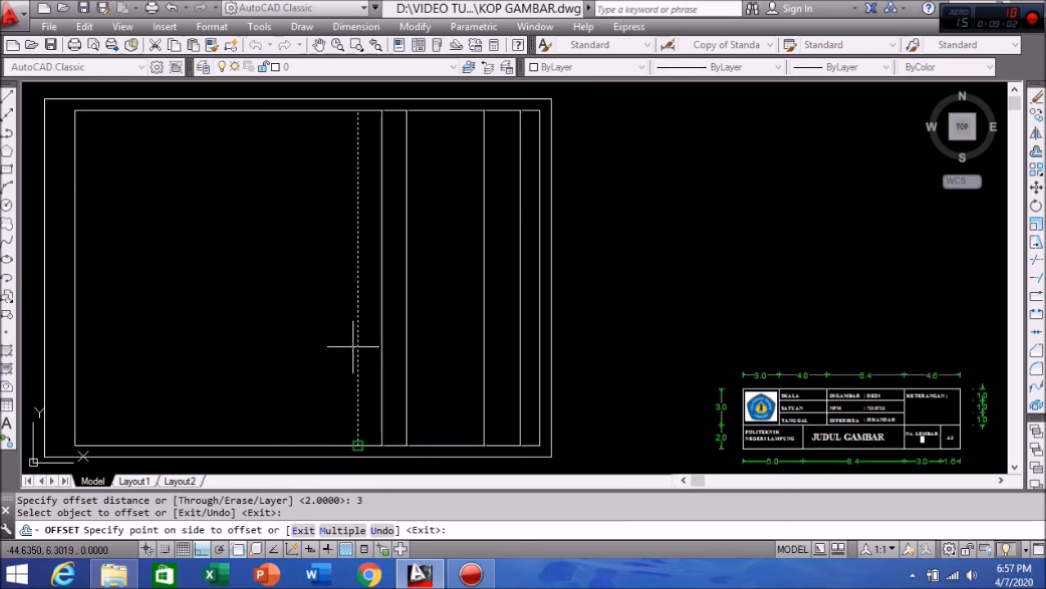
click(290, 347)
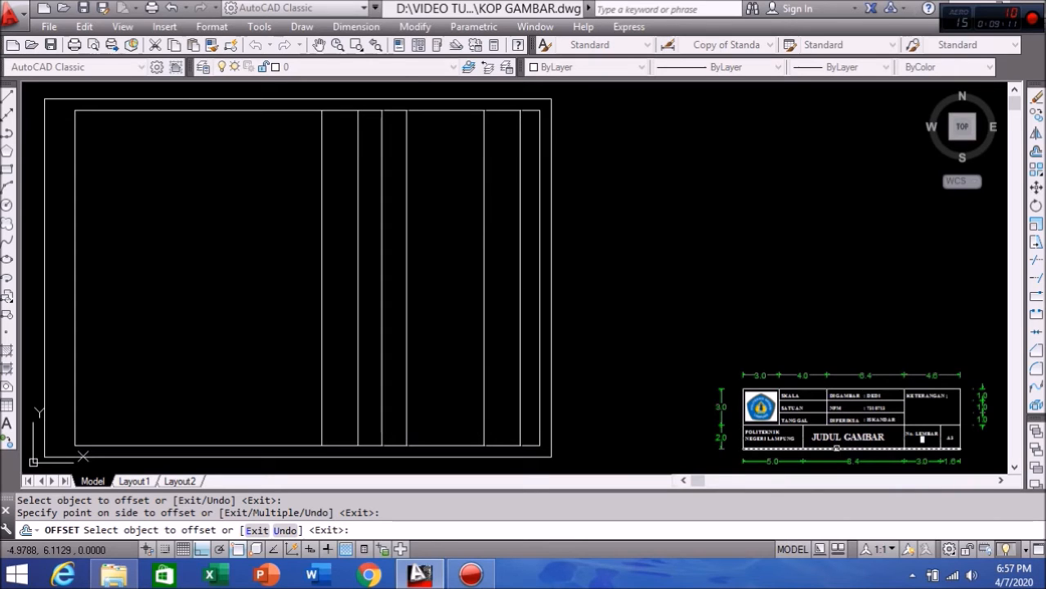
click(1037, 150)
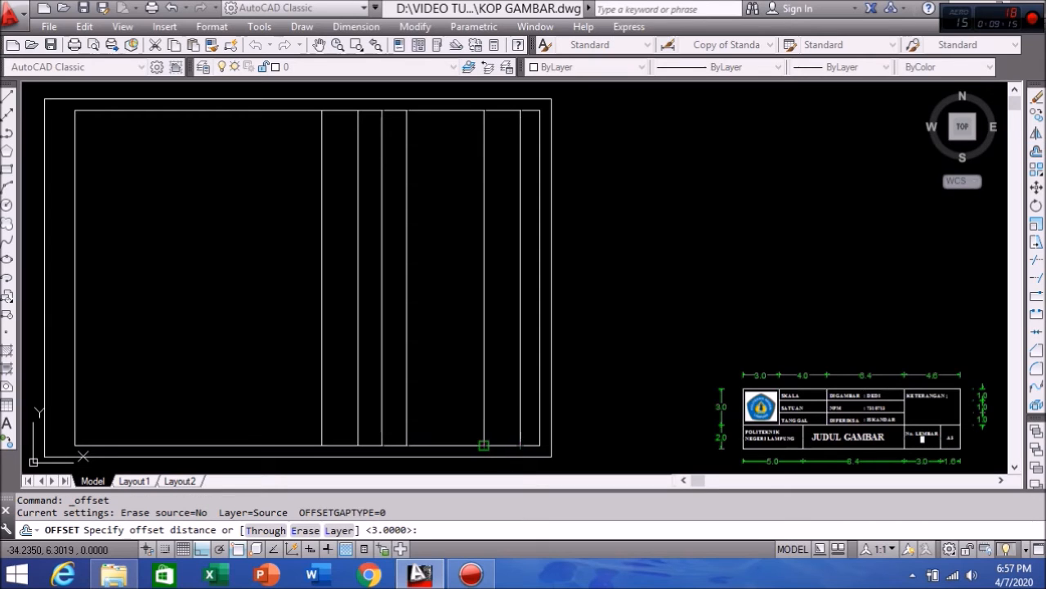
Step: Offset the inner border's bottom edge 2 units up as the first row line
text(2)
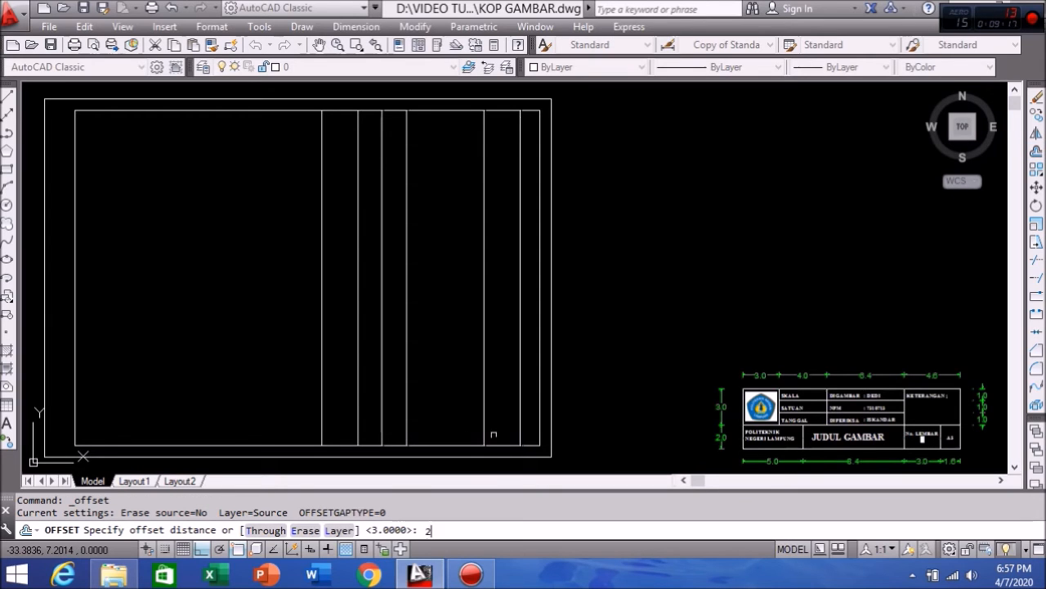
key(Return)
click(450, 444)
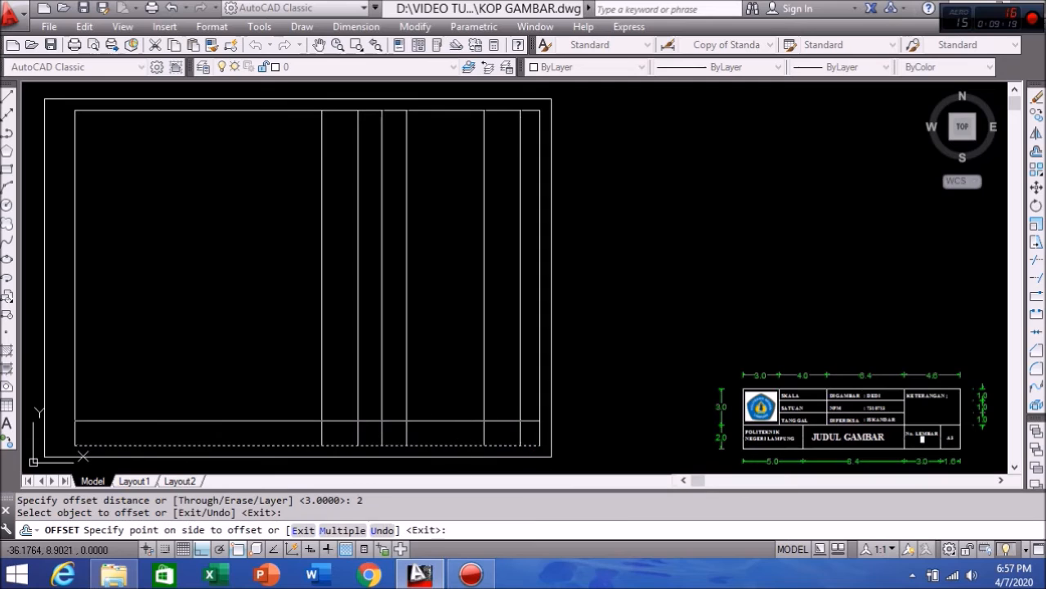
click(446, 409)
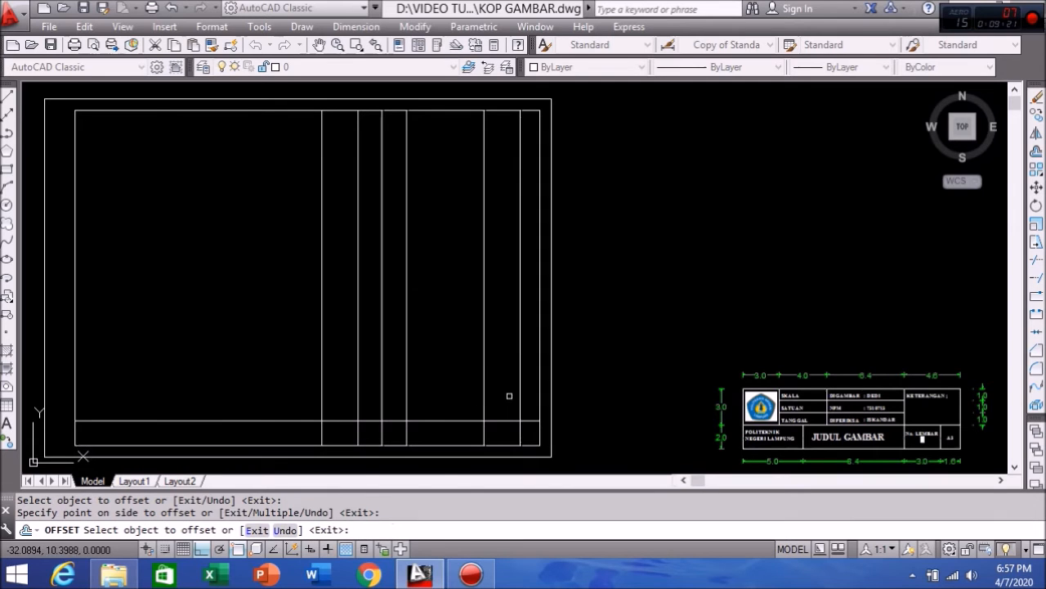
Step: Add further horizontal row lines 1 unit apart above the first one
click(1036, 152)
text(1)
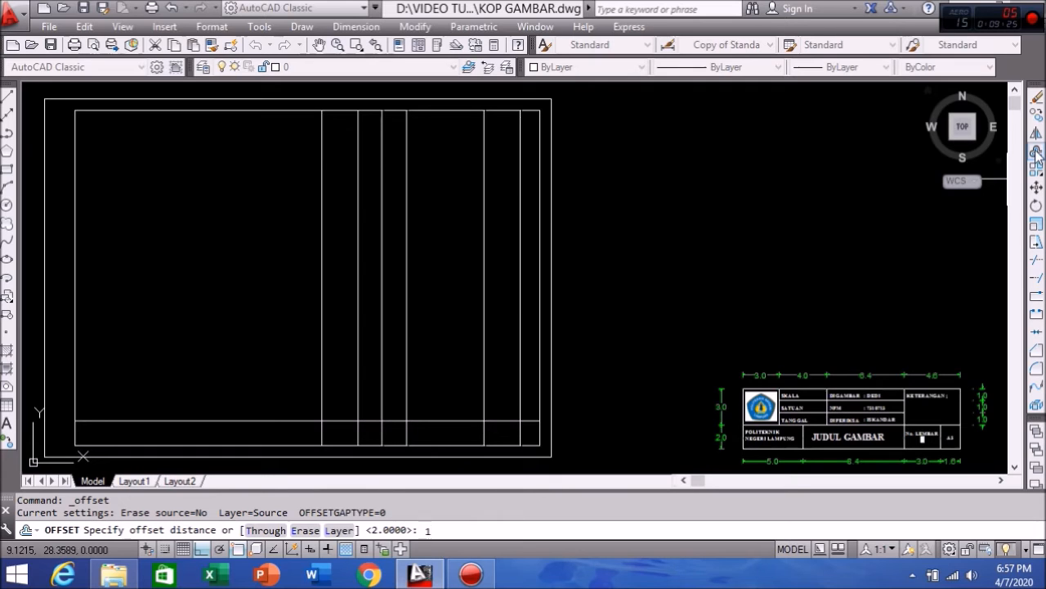
key(Return)
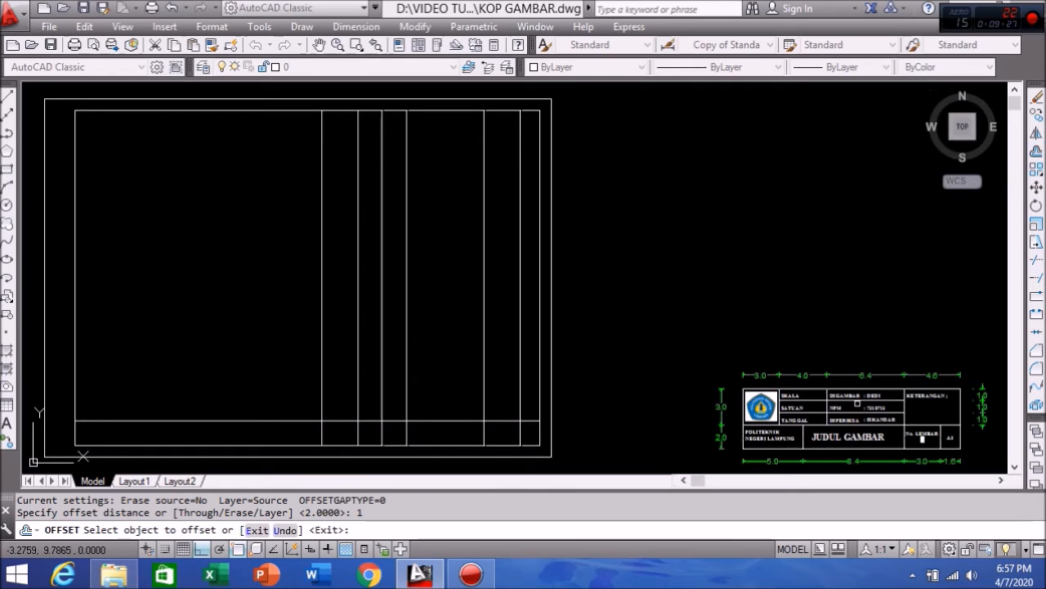
click(478, 422)
click(471, 382)
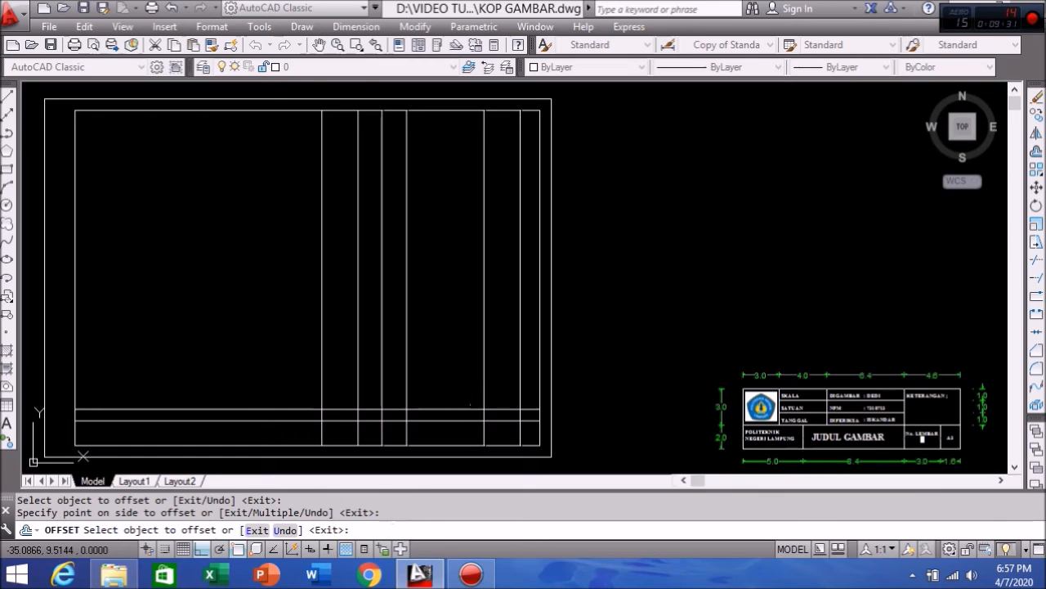
click(471, 408)
click(473, 372)
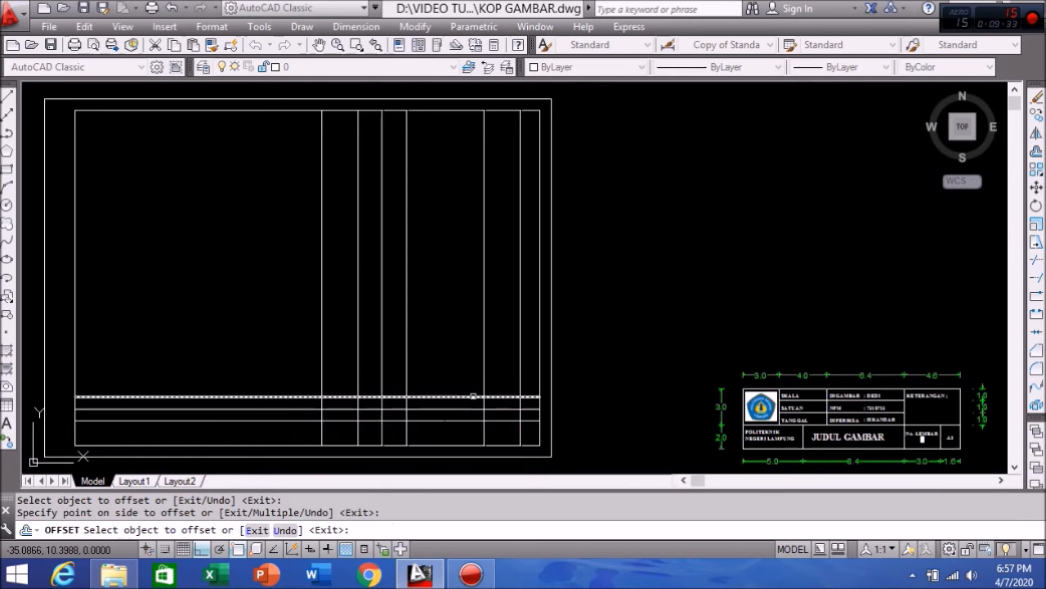
click(472, 397)
click(472, 362)
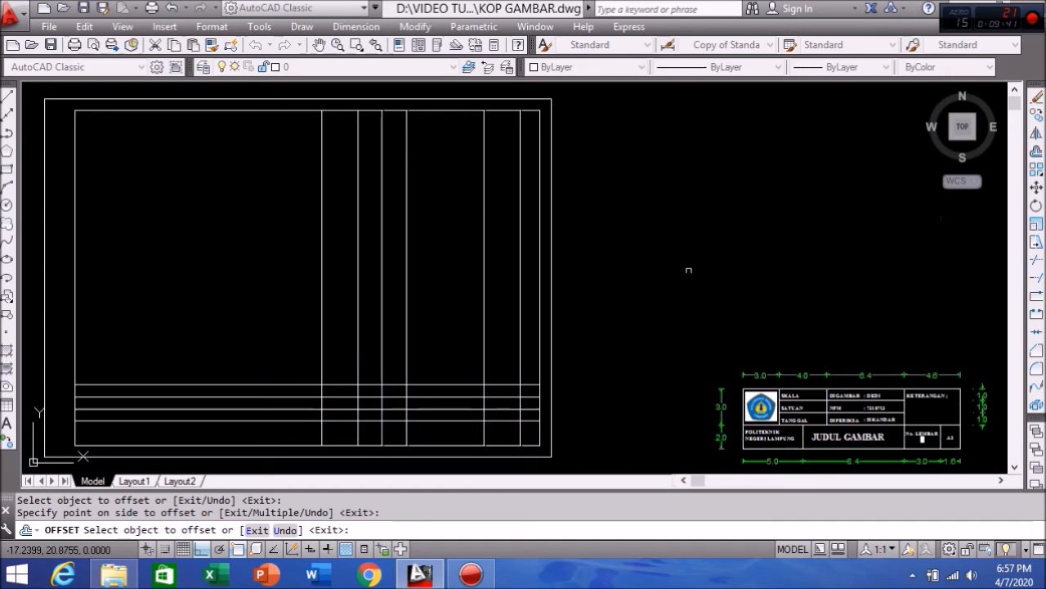
key(Return)
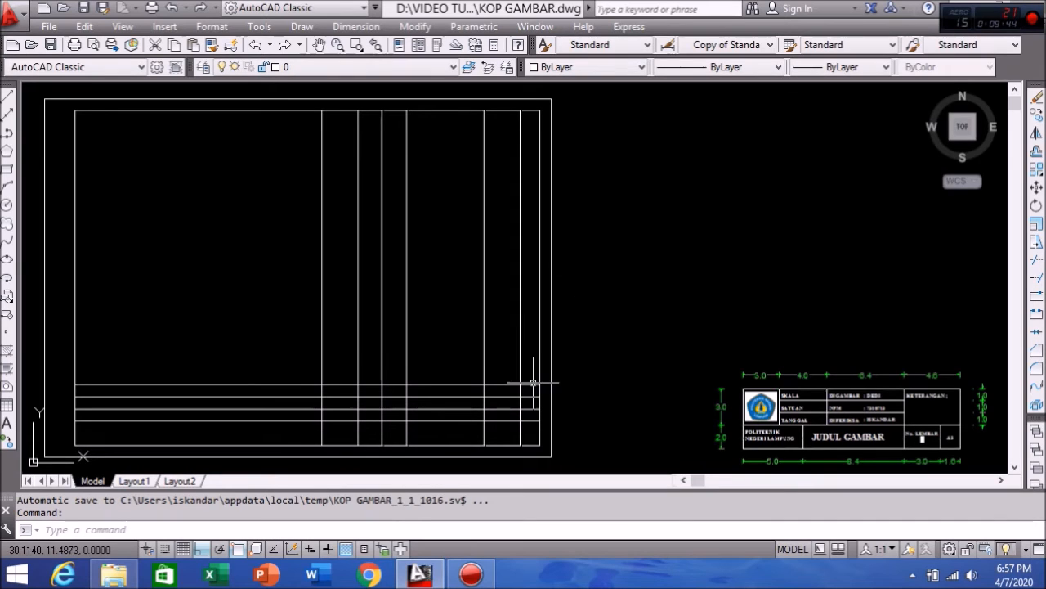
Step: Trim the vertical lines above the title rows and the row lines left of the block
click(532, 437)
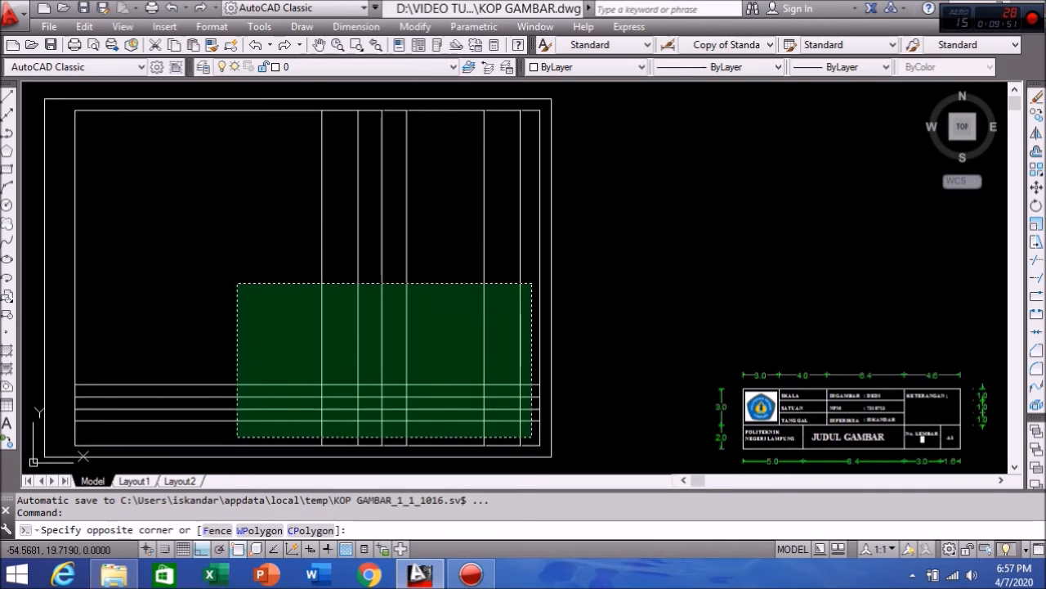
click(237, 283)
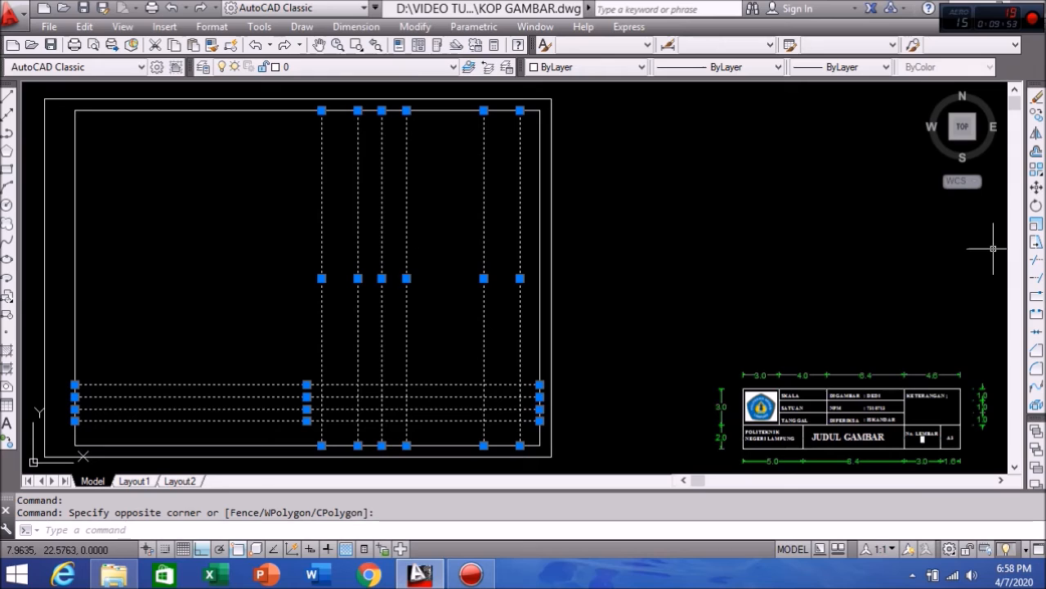
click(1037, 260)
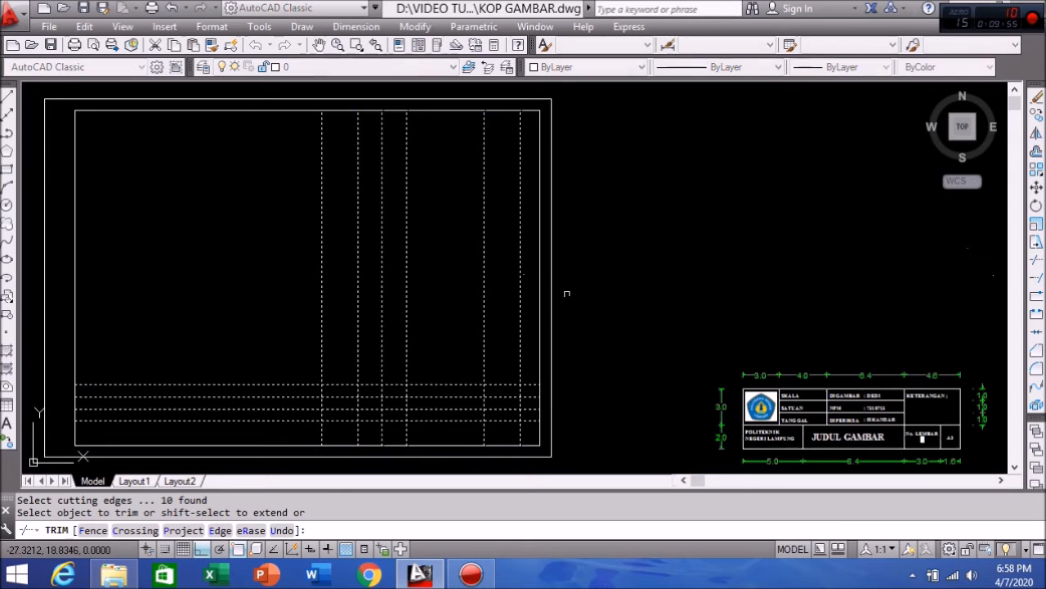
click(529, 315)
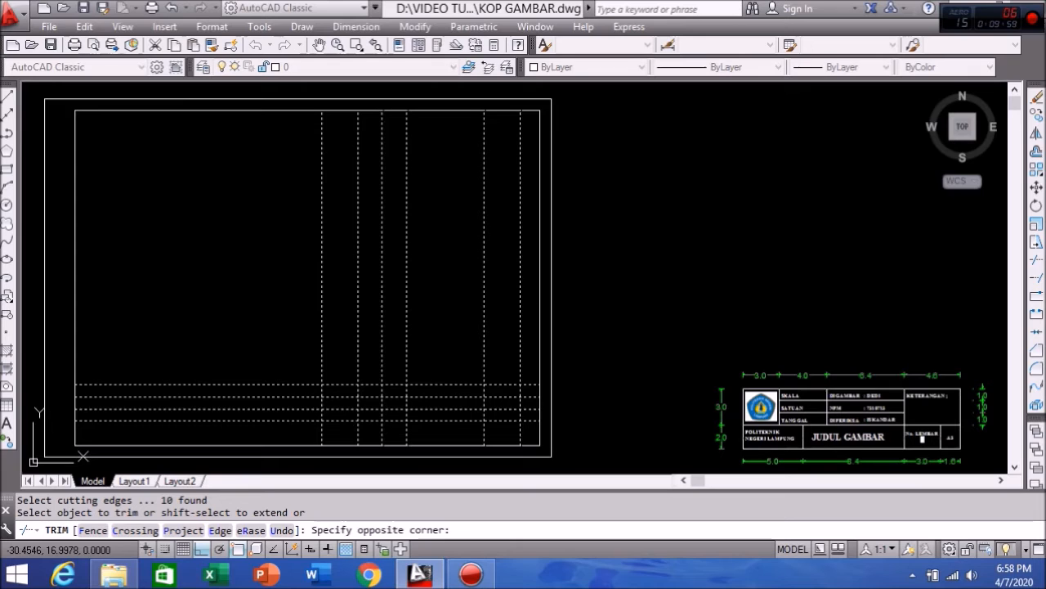
click(276, 276)
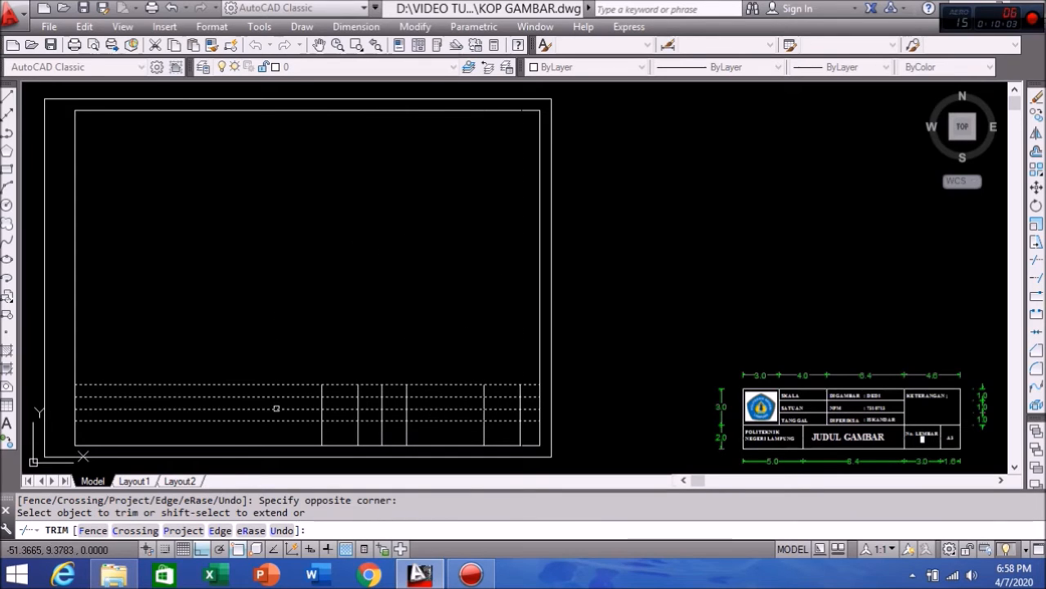
click(280, 433)
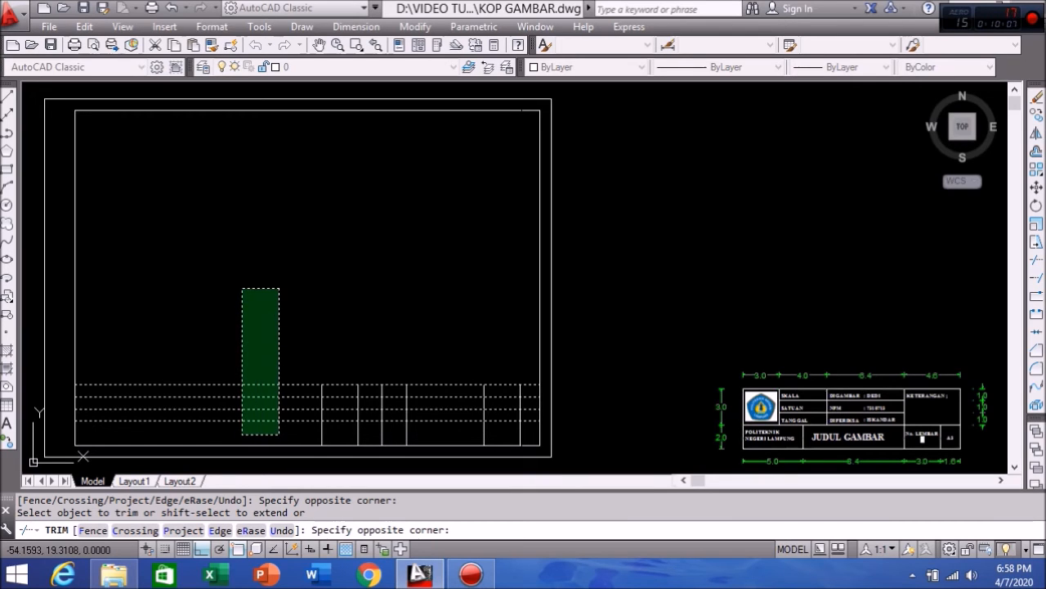
click(243, 289)
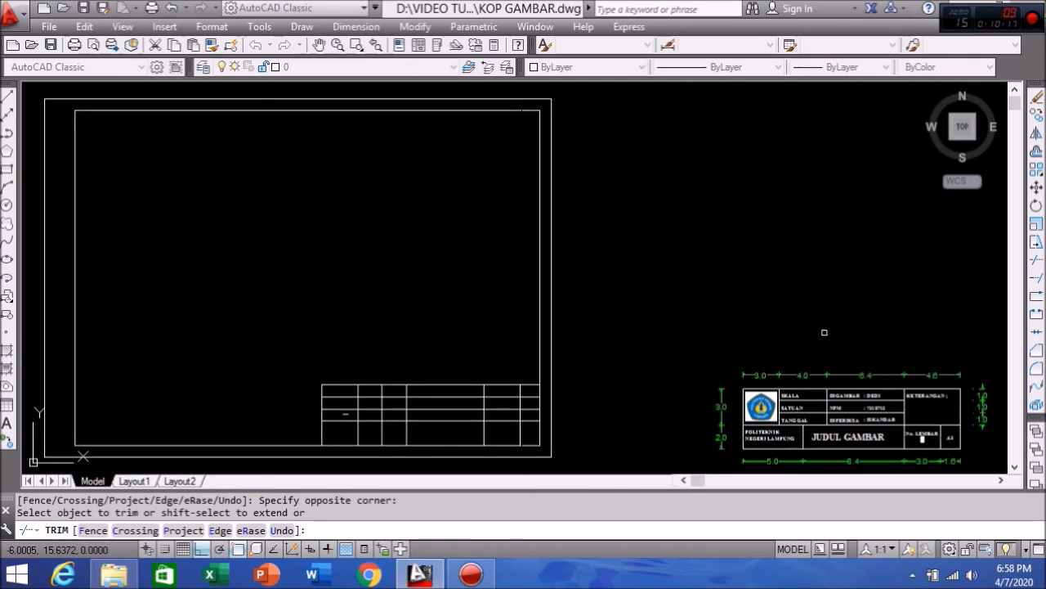
Step: Trim away the two short row pieces left of the vertical divider
click(1036, 263)
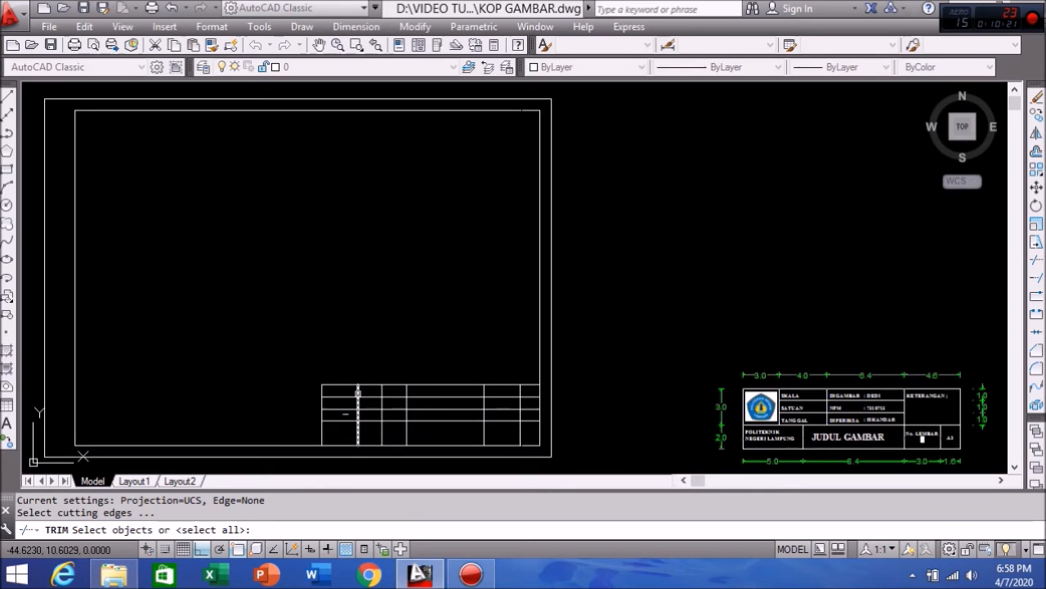
click(358, 395)
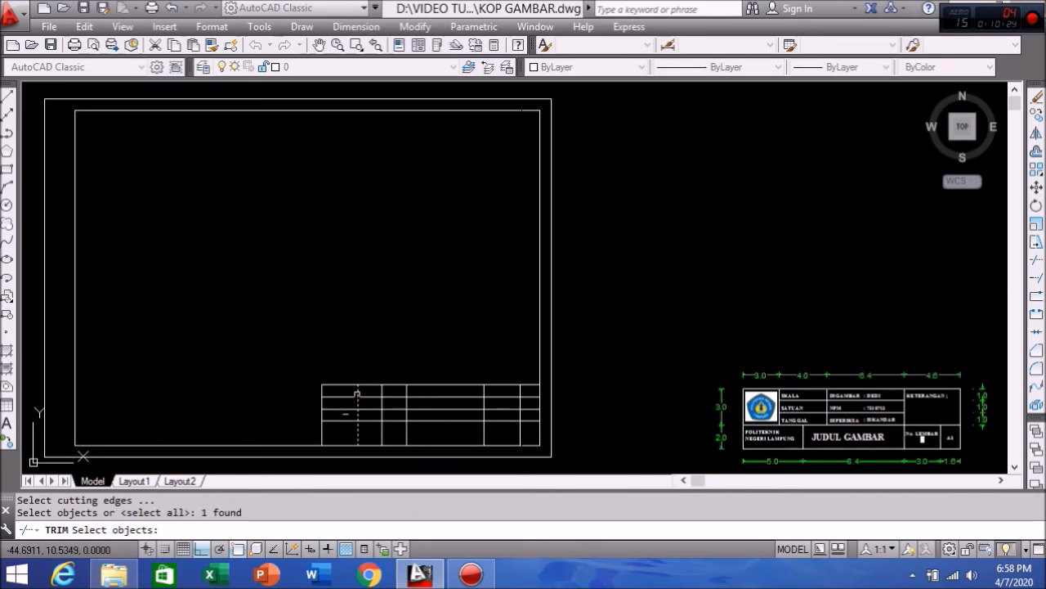
key(Return)
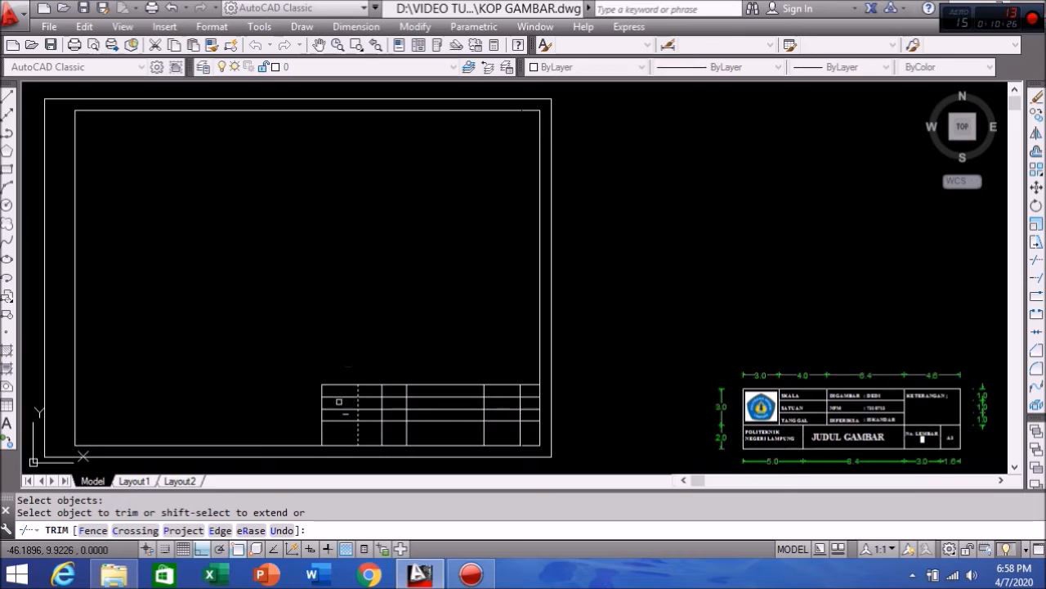
click(350, 409)
click(345, 397)
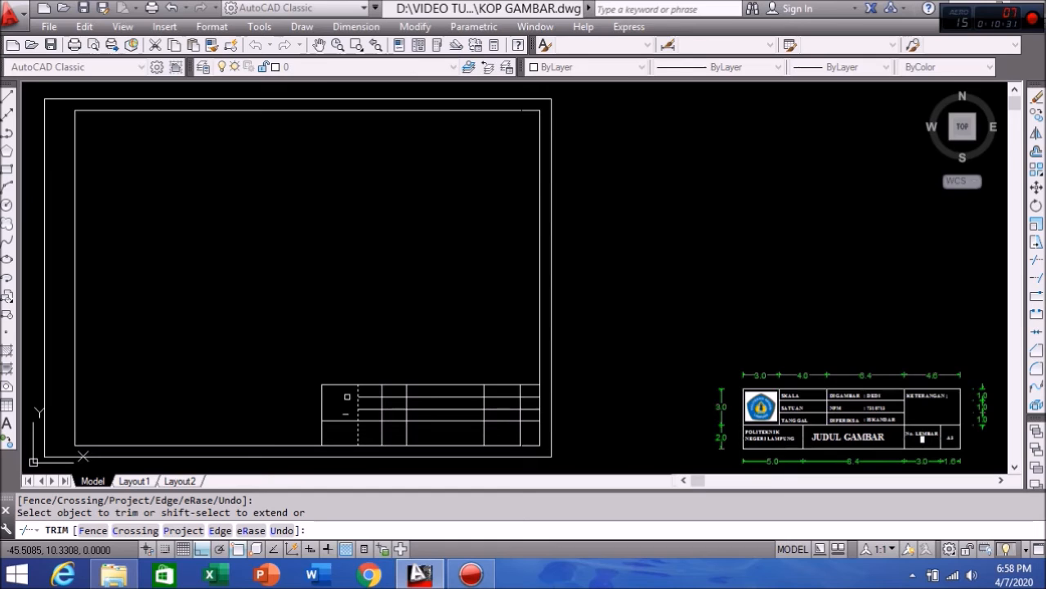
key(Return)
Step: Trim the right divider's upper part above the lower row line
click(1037, 262)
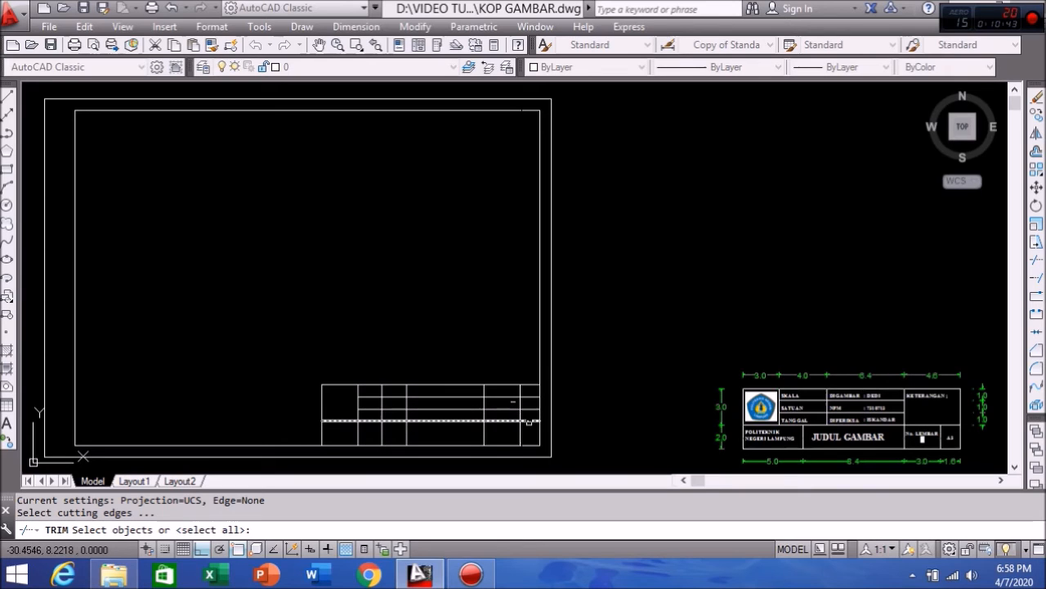
click(529, 421)
key(Return)
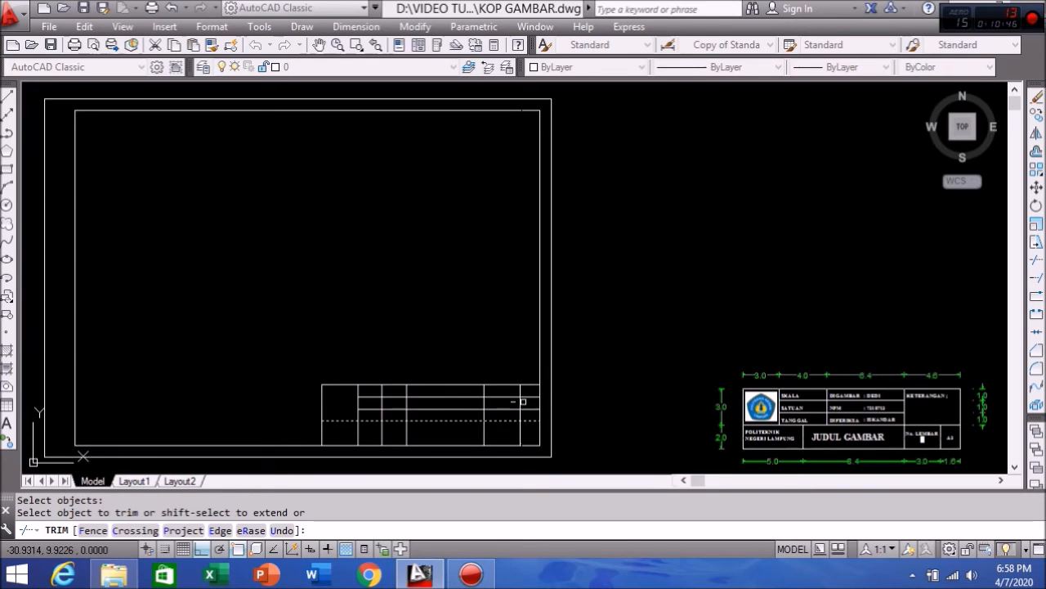
click(520, 403)
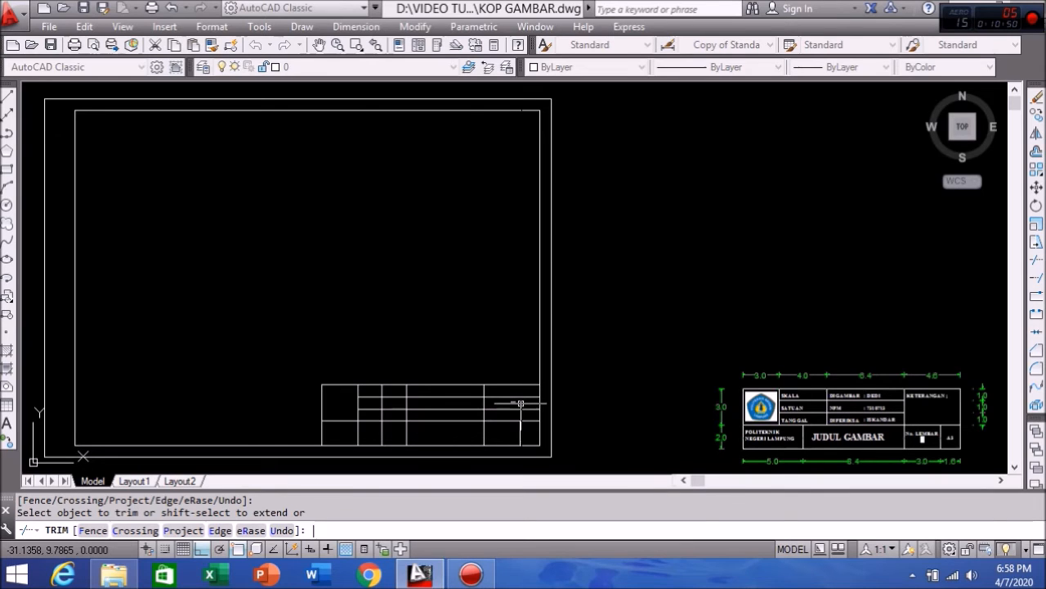
key(Return)
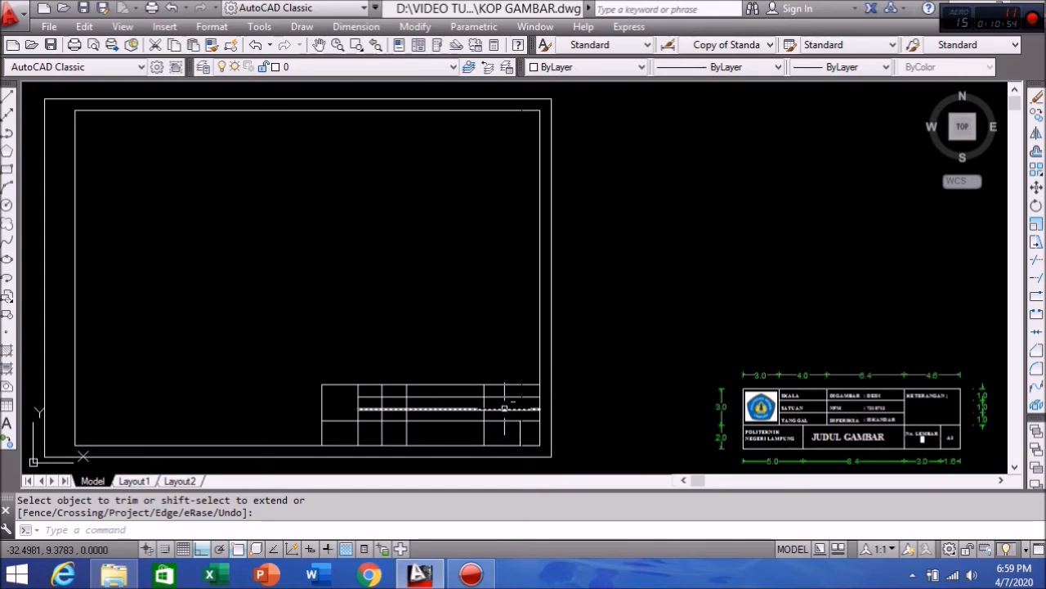
Step: Trim the two row lines that extend right of the vertical divider
click(1036, 262)
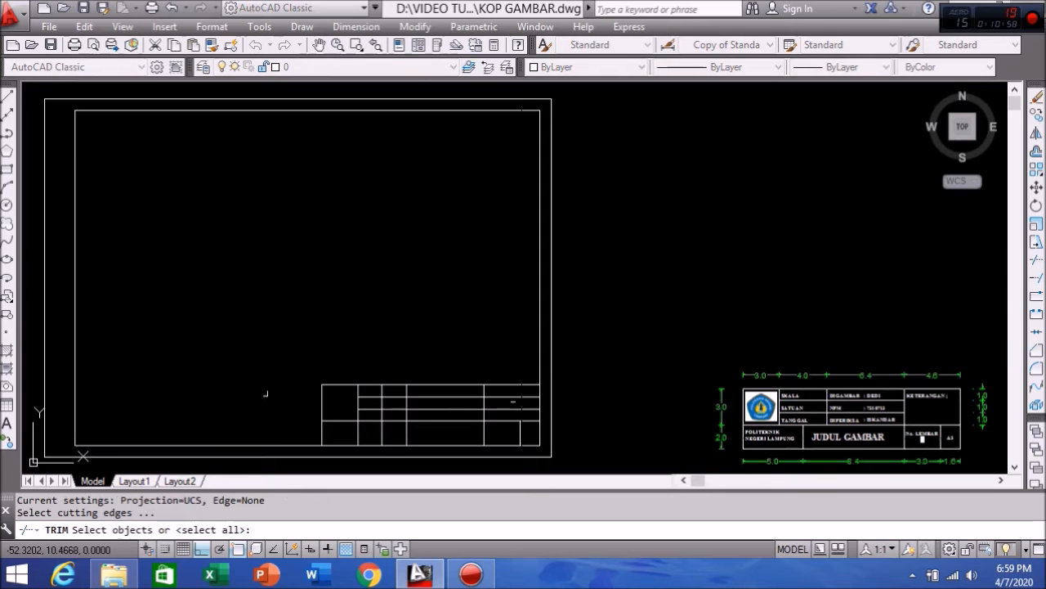
click(485, 404)
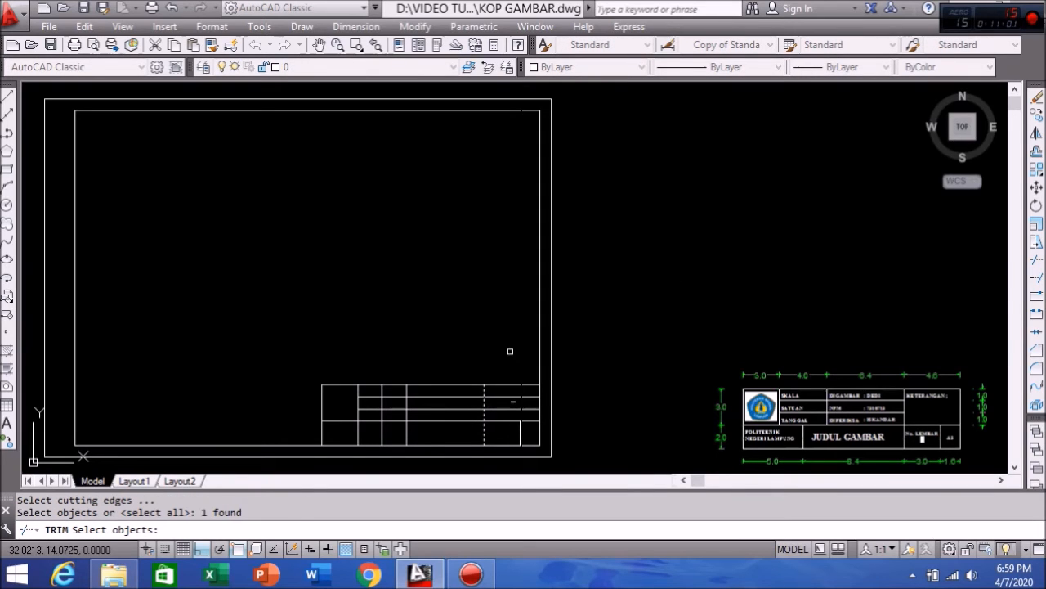
key(Return)
click(512, 407)
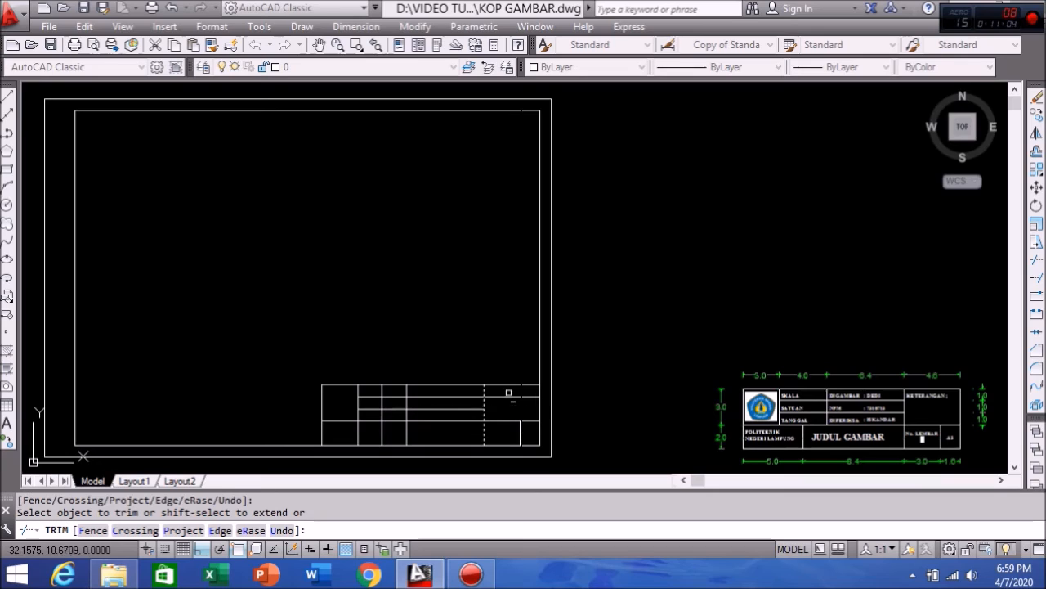
click(510, 397)
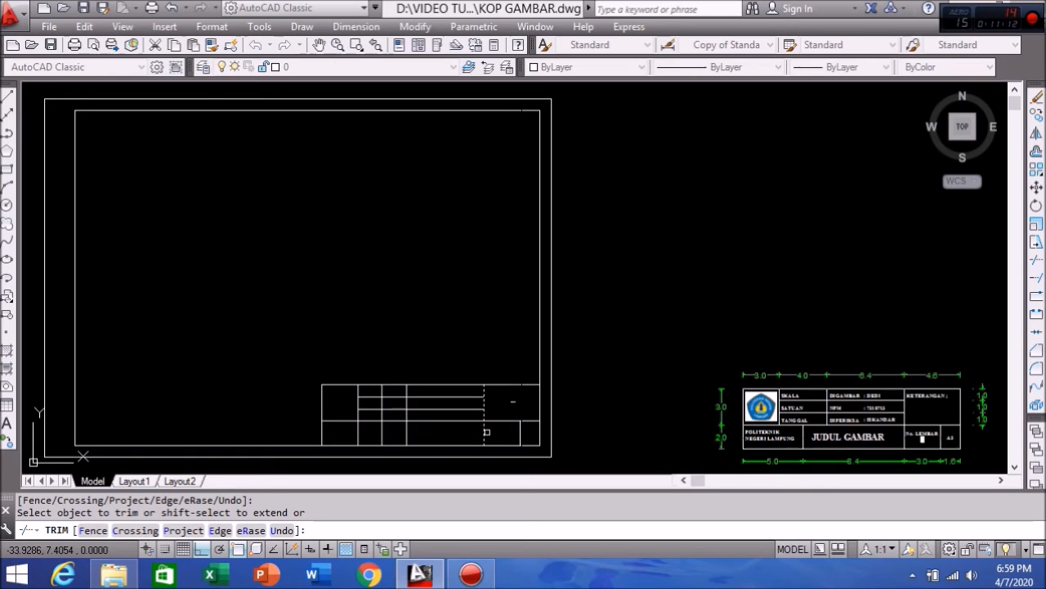
key(Return)
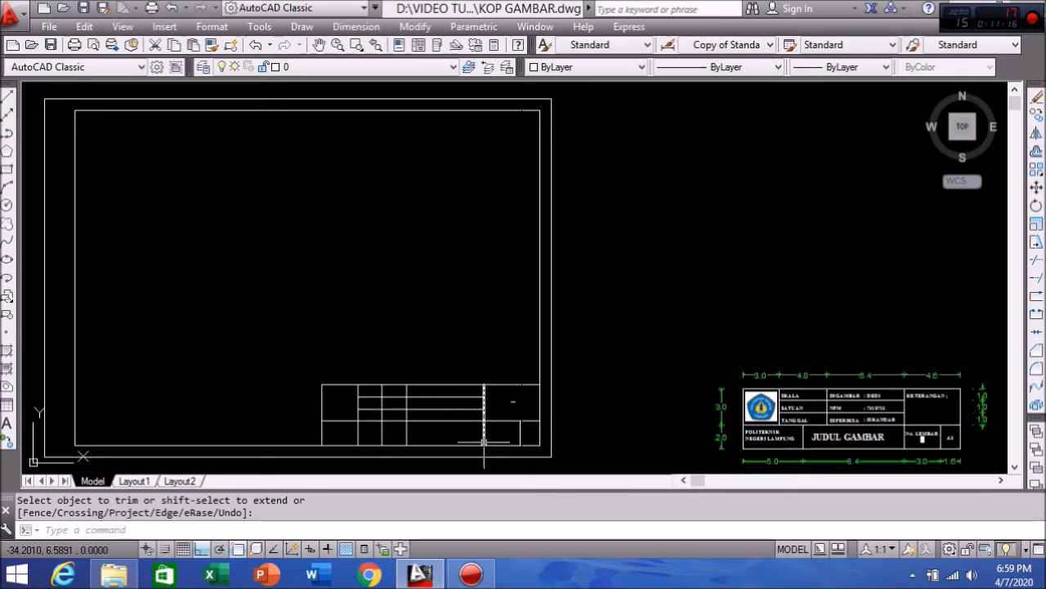
click(1037, 260)
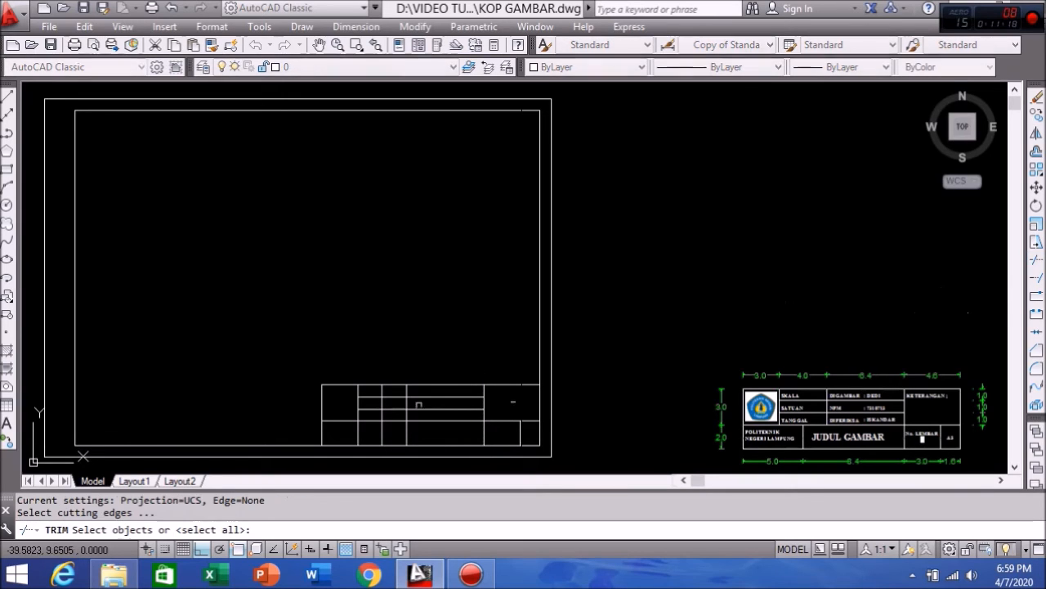
click(472, 421)
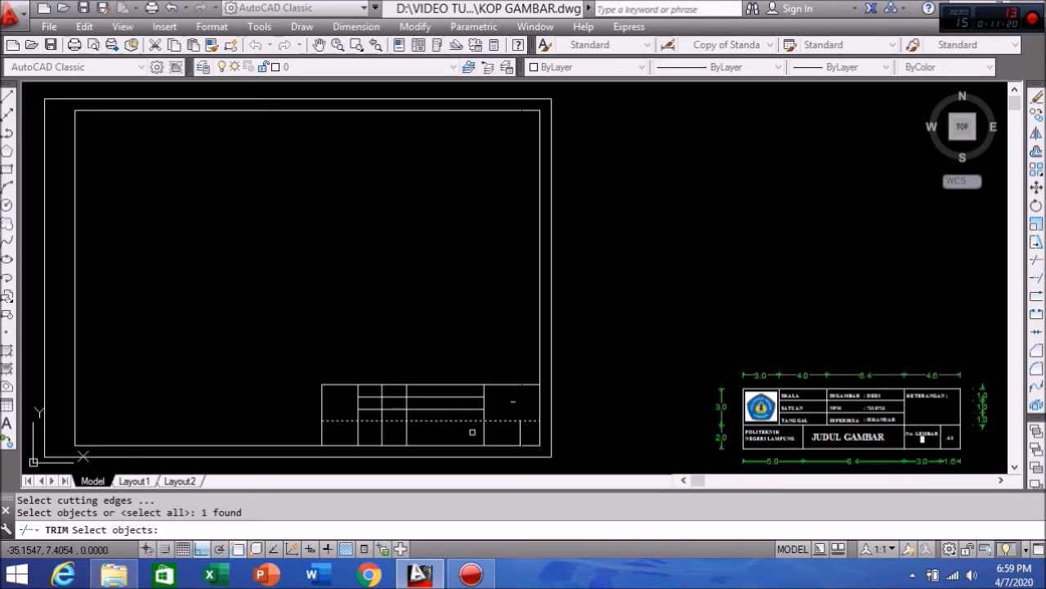
key(Return)
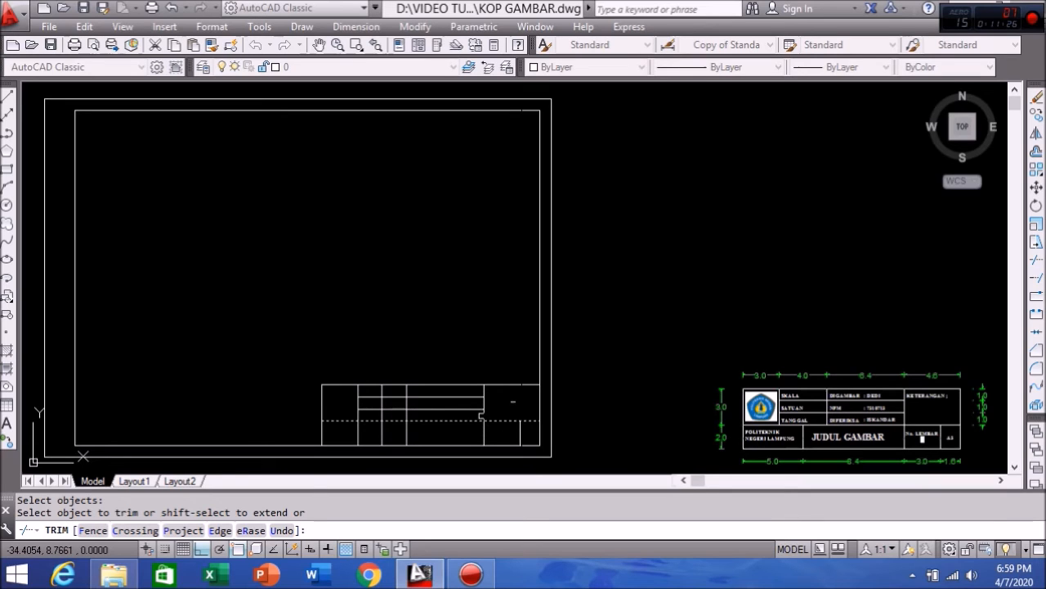
key(Escape)
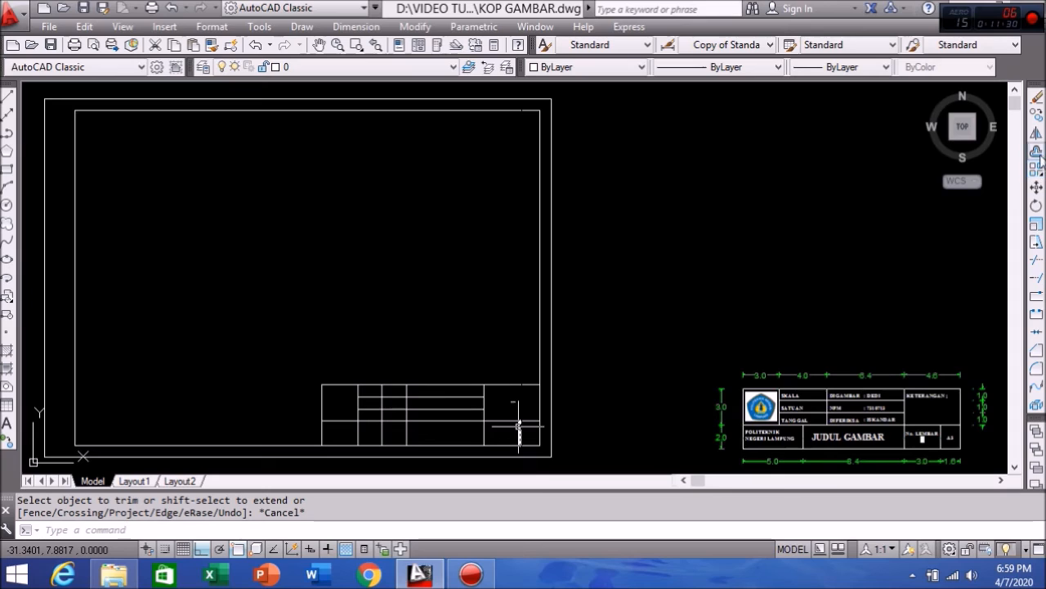
Step: Trim the divider segment hanging below the lower row line
click(1035, 262)
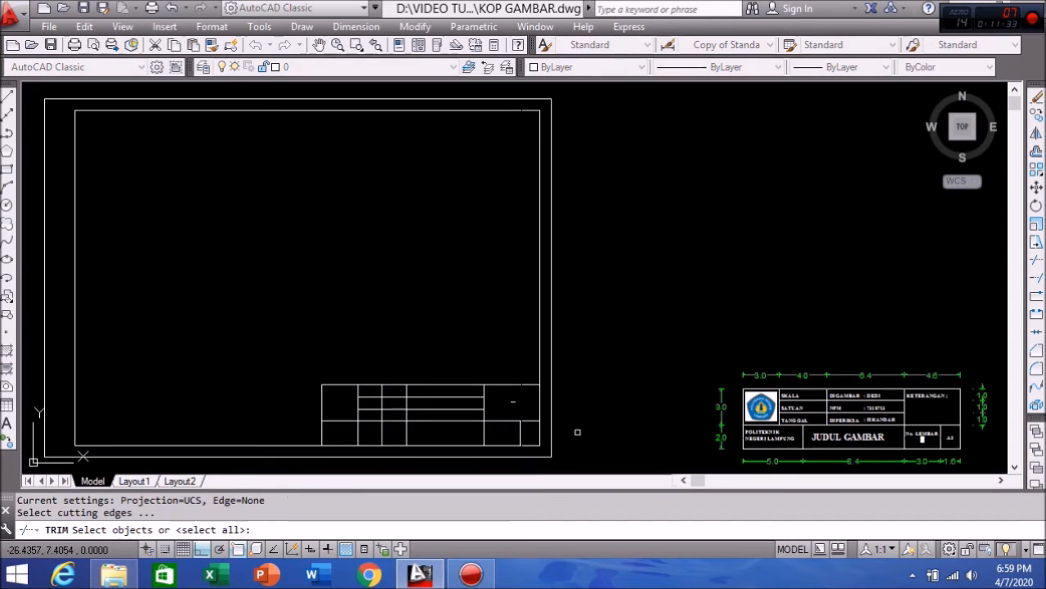
click(364, 422)
key(Return)
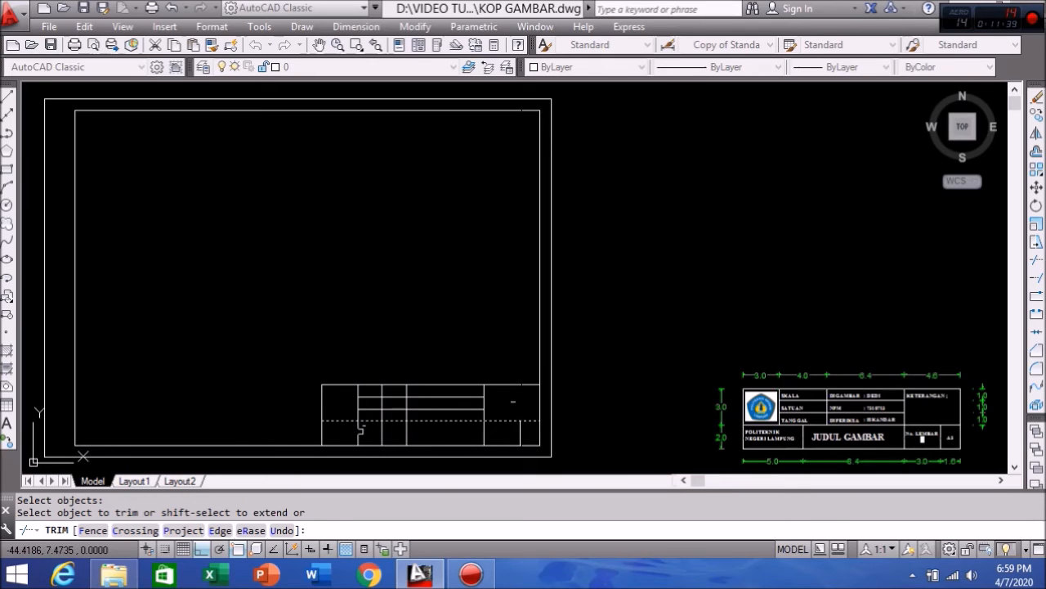
click(357, 427)
click(358, 426)
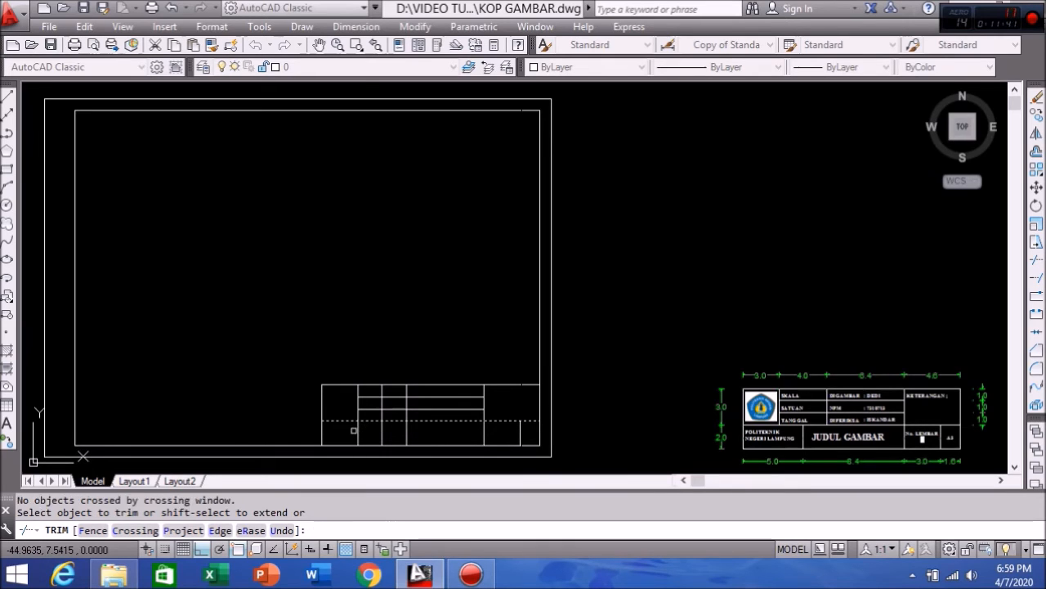
click(354, 427)
right_click(353, 428)
click(354, 430)
click(354, 429)
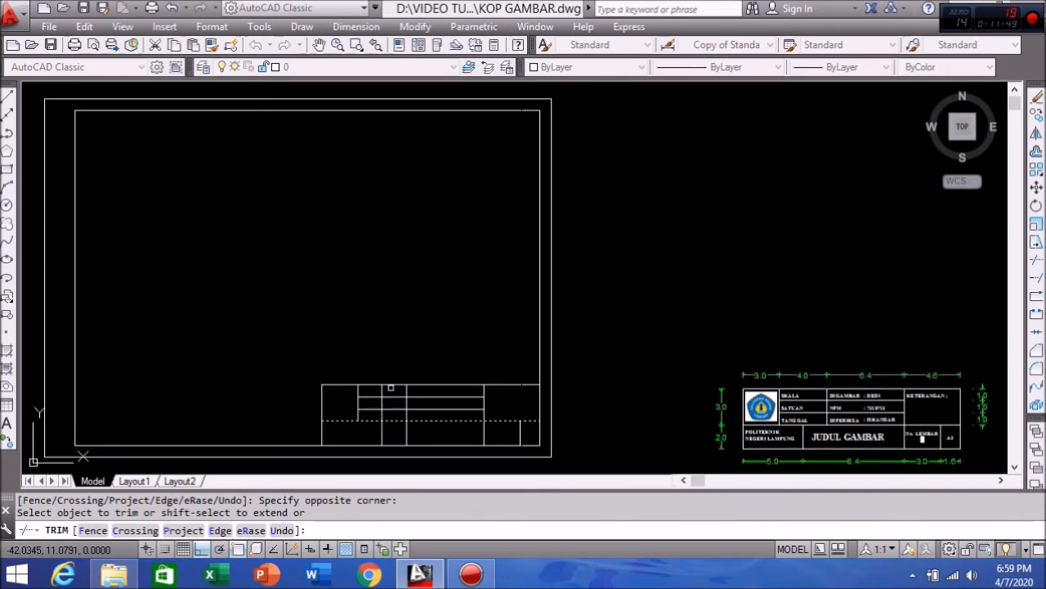
key(Escape)
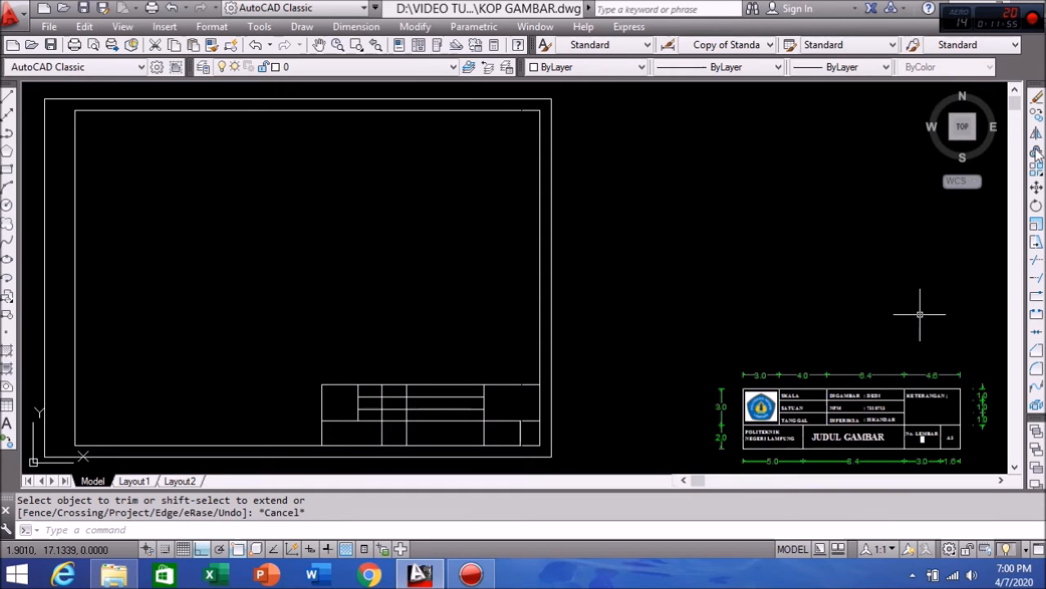
Step: Cut off the vertical line's upper part above the horizontal line, plus nearby stray segments
click(1036, 259)
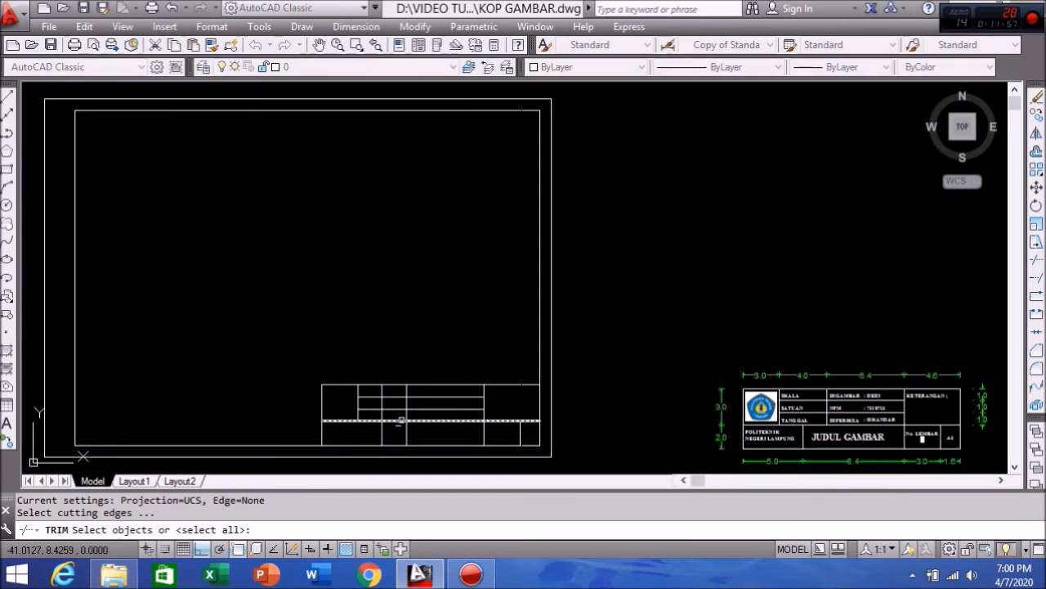
click(398, 421)
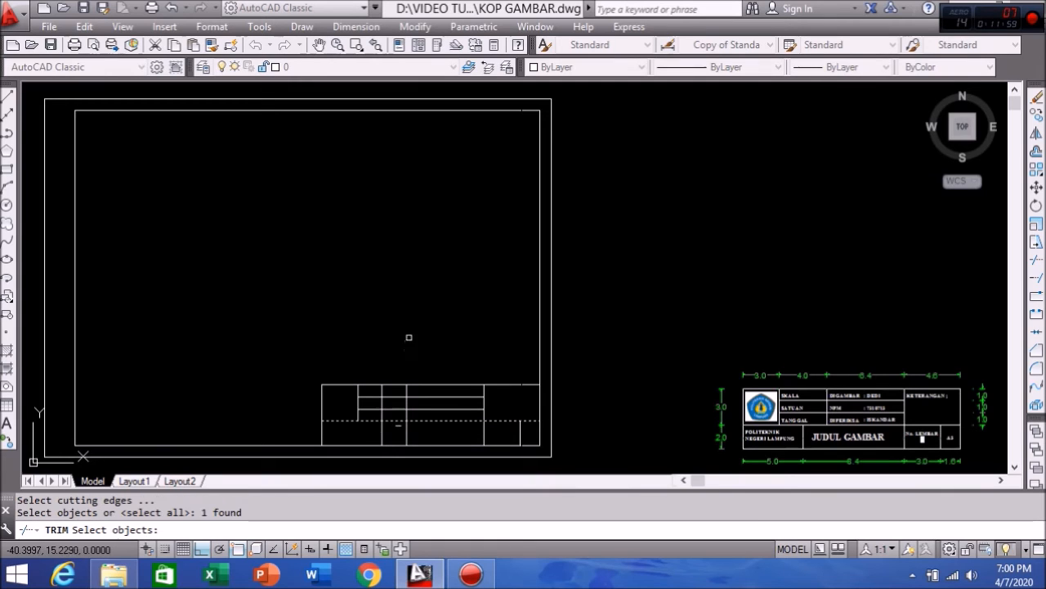
key(Return)
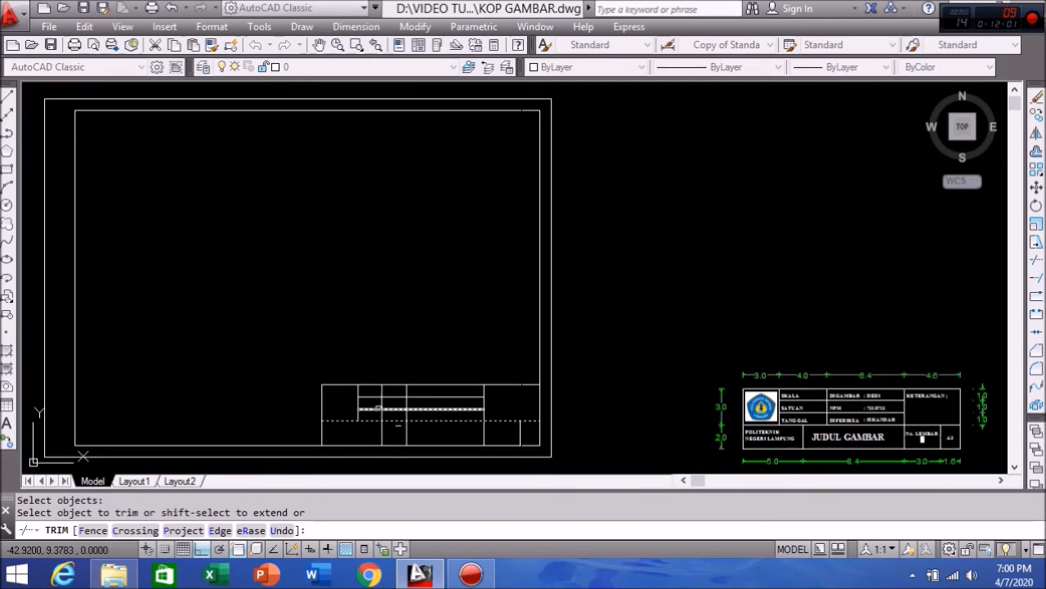
click(383, 402)
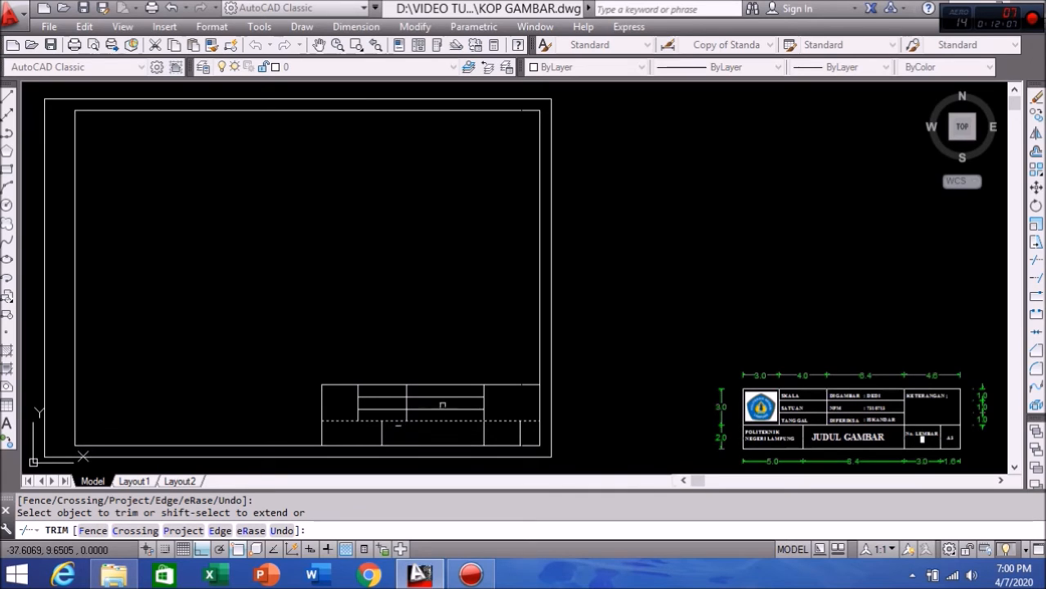
click(463, 323)
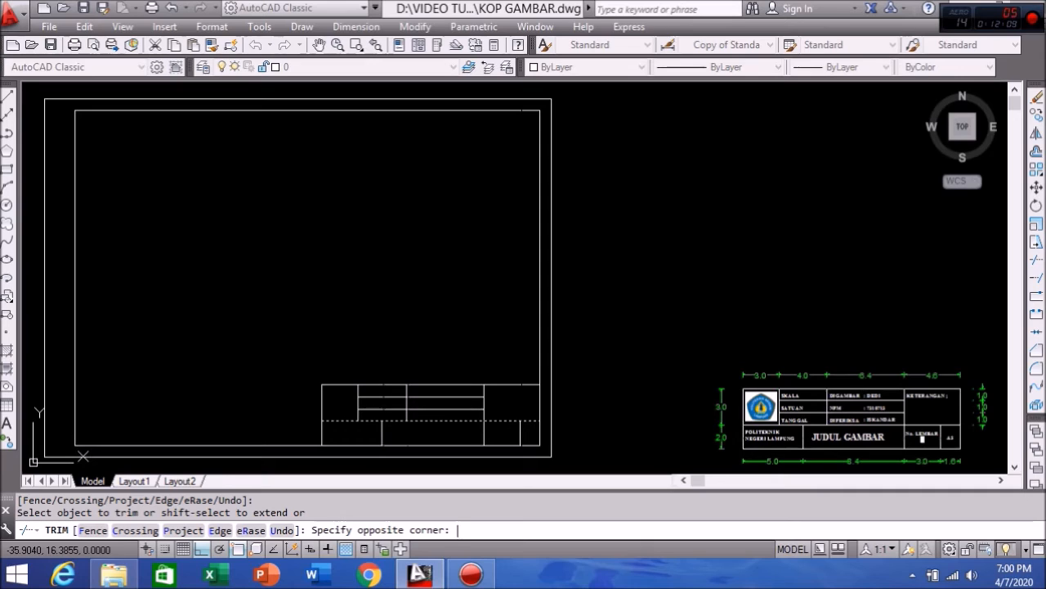
click(463, 322)
click(459, 317)
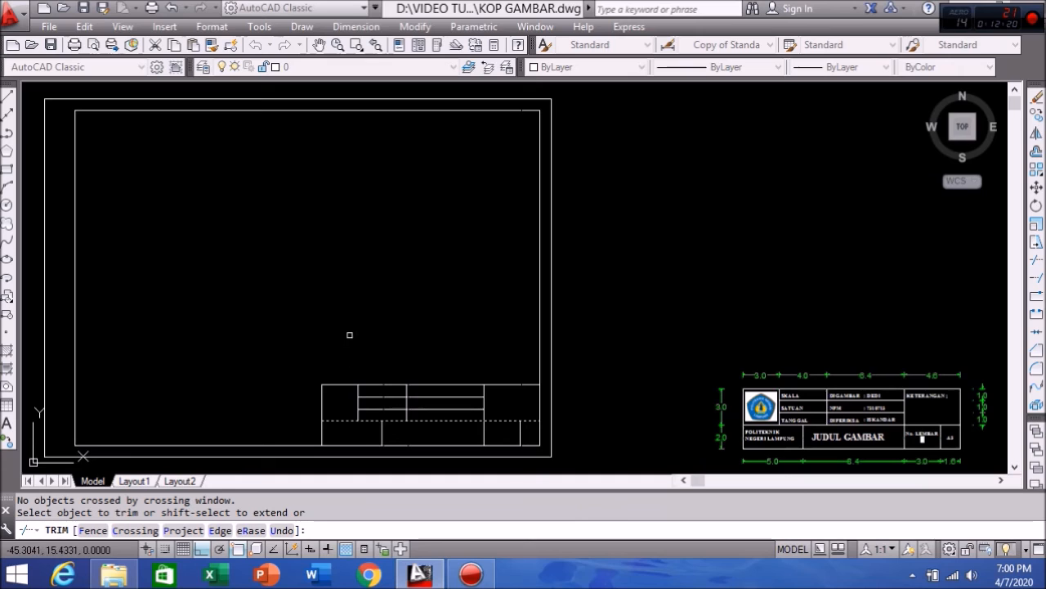
key(Return)
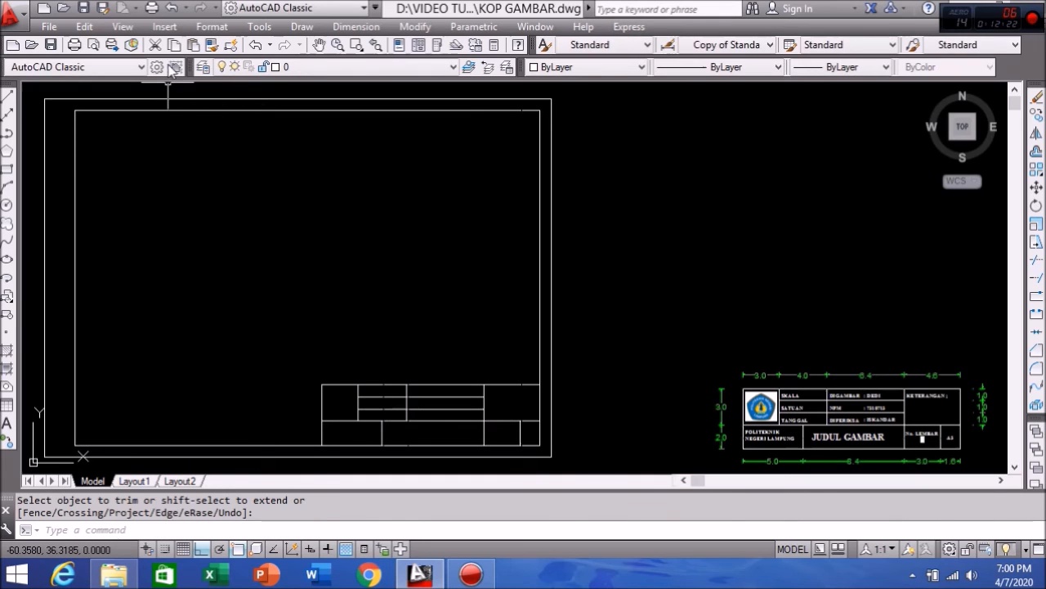
Step: Attach the 'logo polinela' image as a raster image reference
click(165, 27)
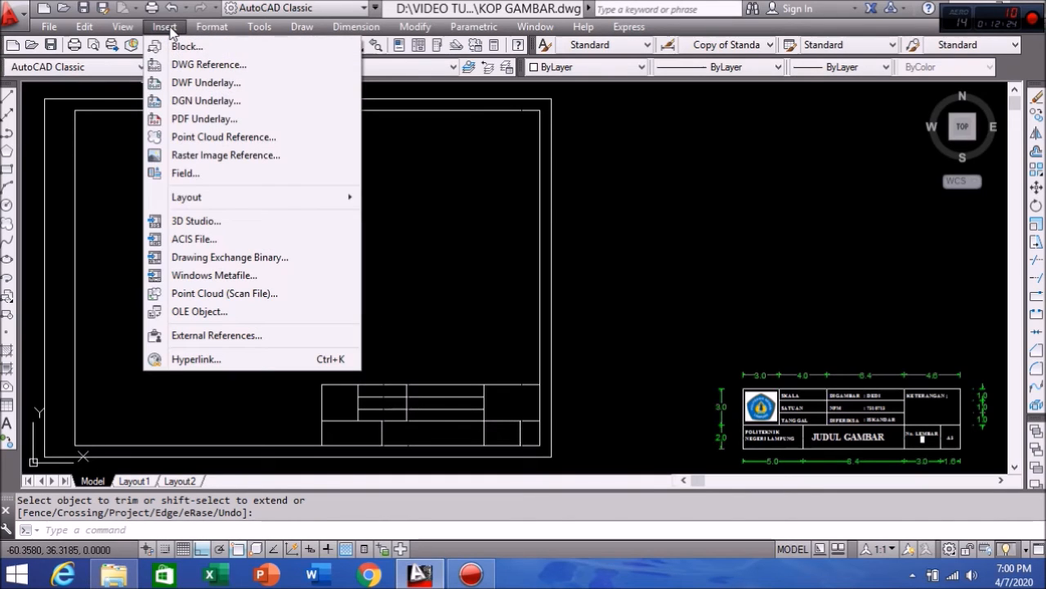
click(245, 156)
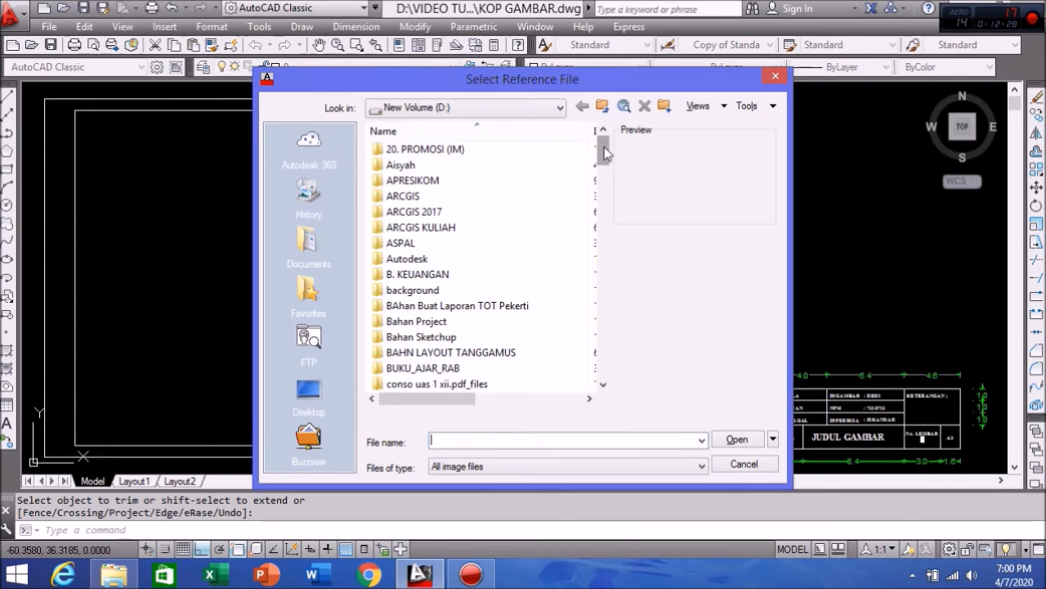
drag(605, 153, 600, 355)
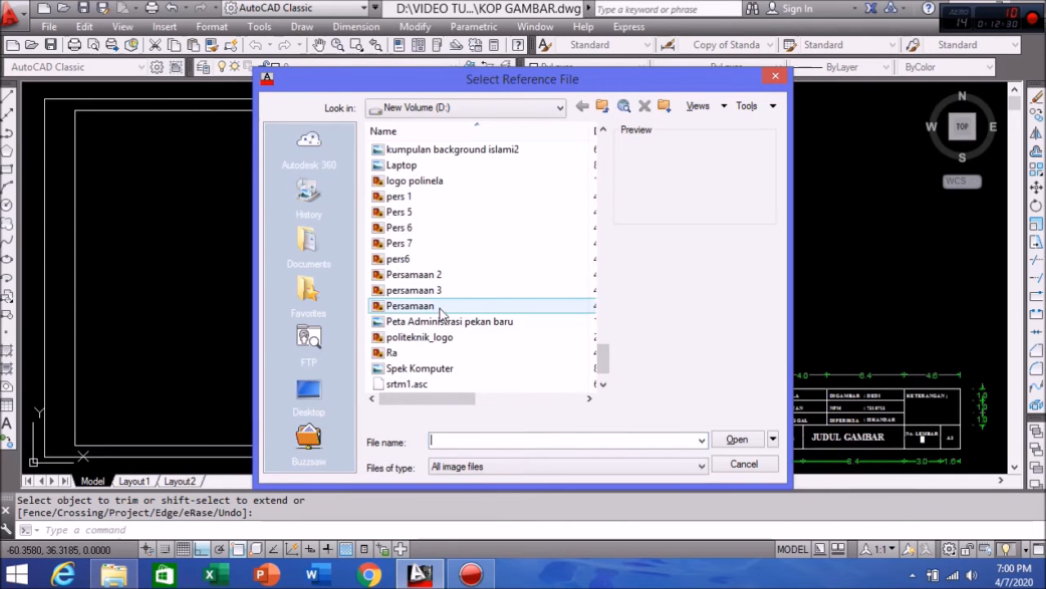
click(432, 186)
click(740, 442)
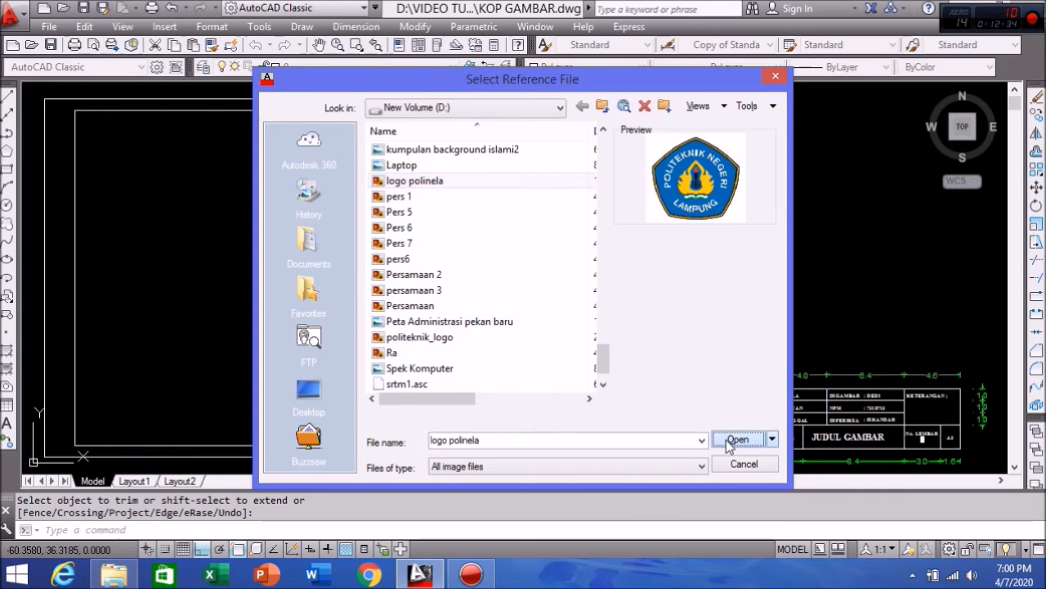
click(544, 407)
scroll(333, 412, up, 4)
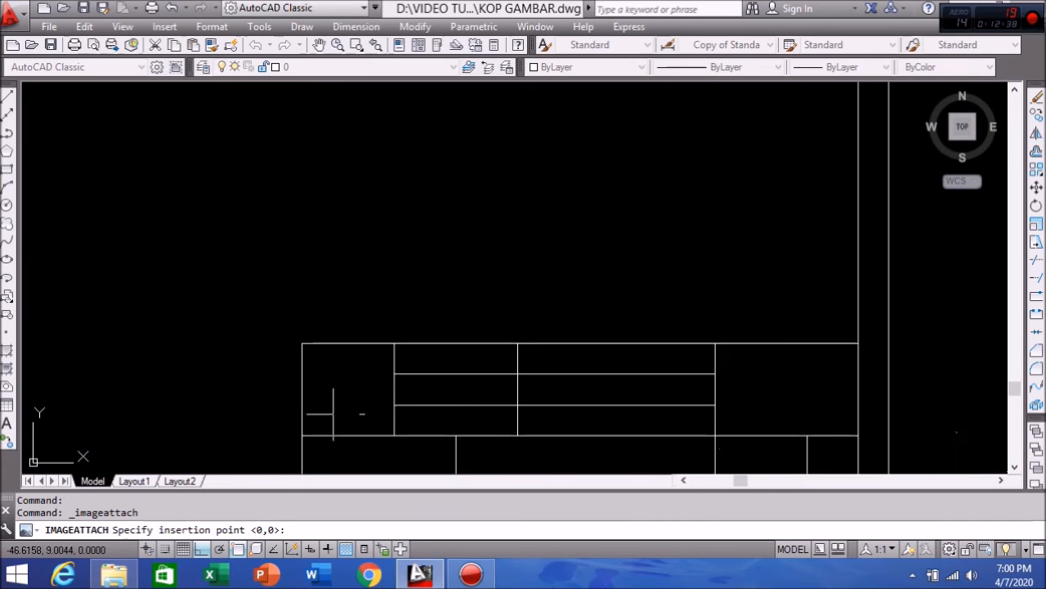
Step: Insert the logo in the left cell and stretch its top corners to fill the cell
click(316, 423)
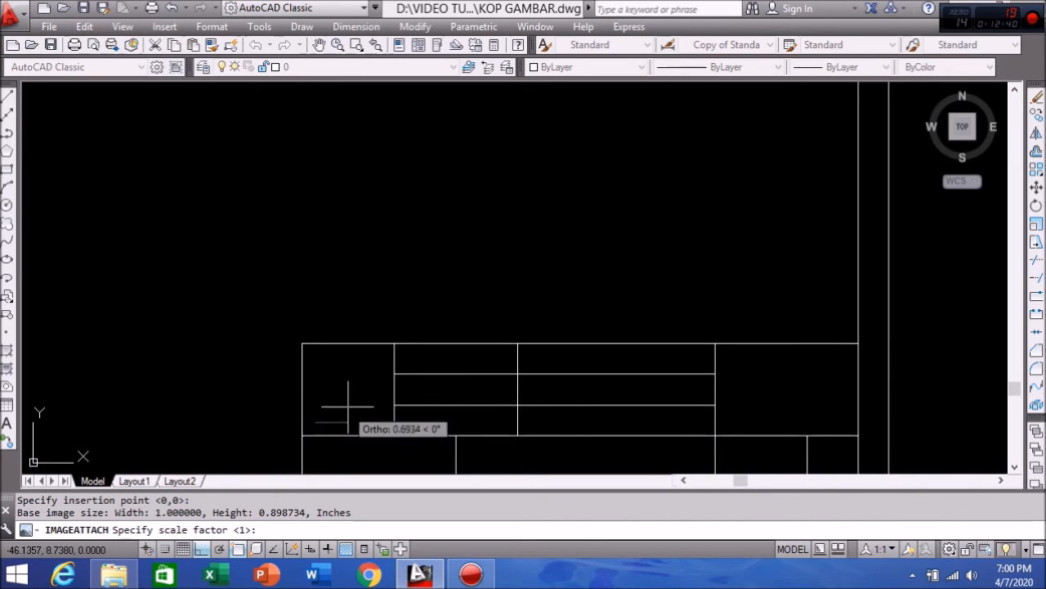
click(384, 354)
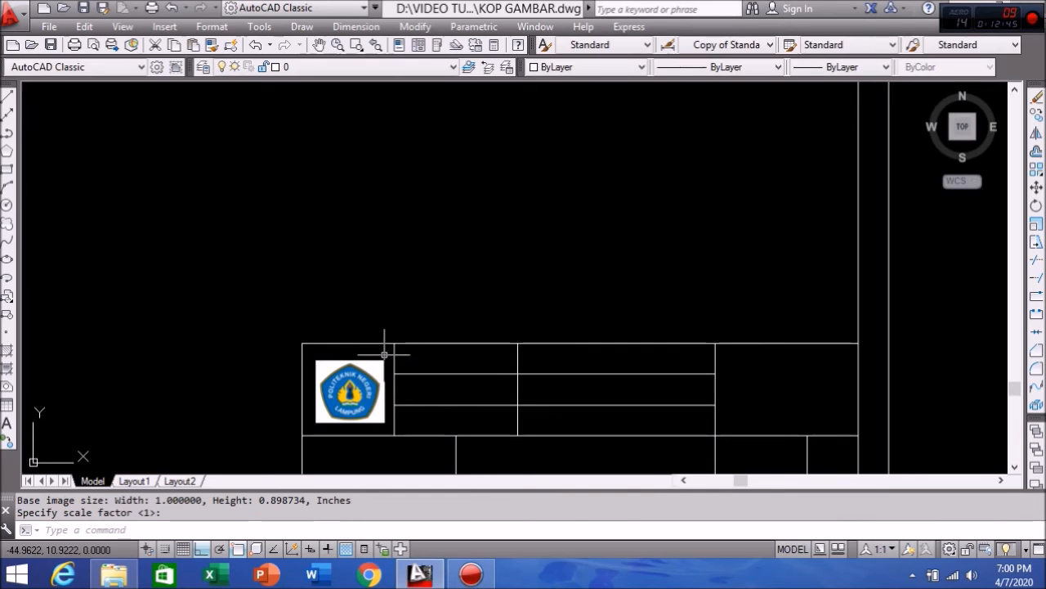
click(379, 360)
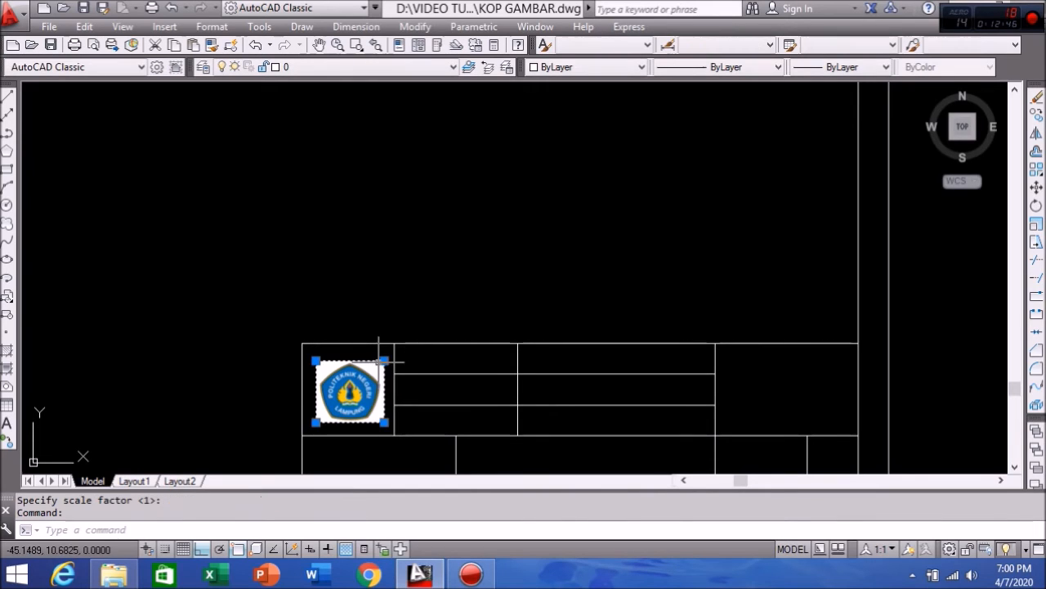
click(315, 360)
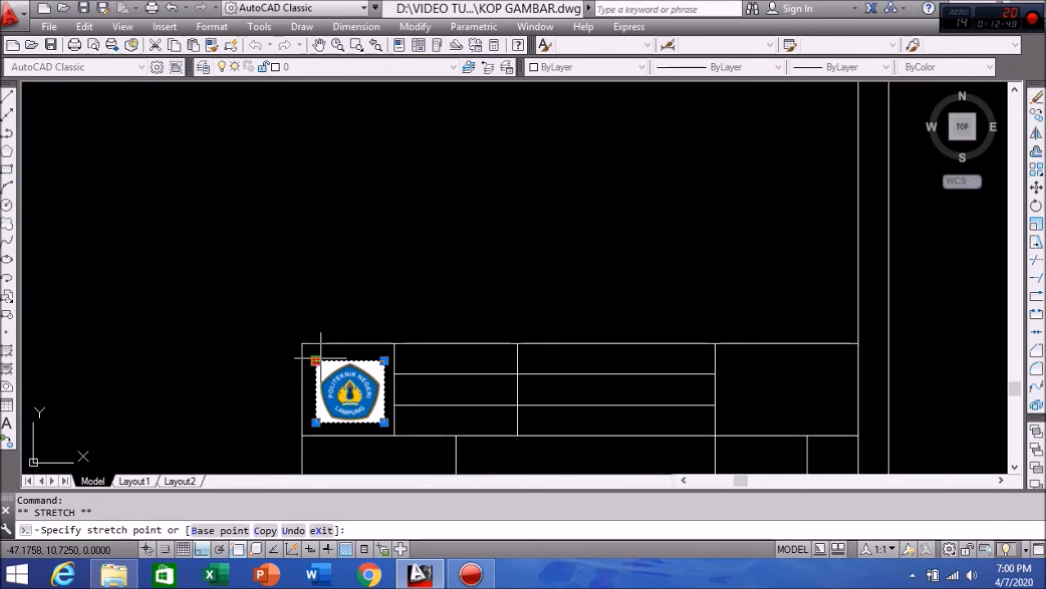
scroll(321, 358, up, 2)
click(302, 357)
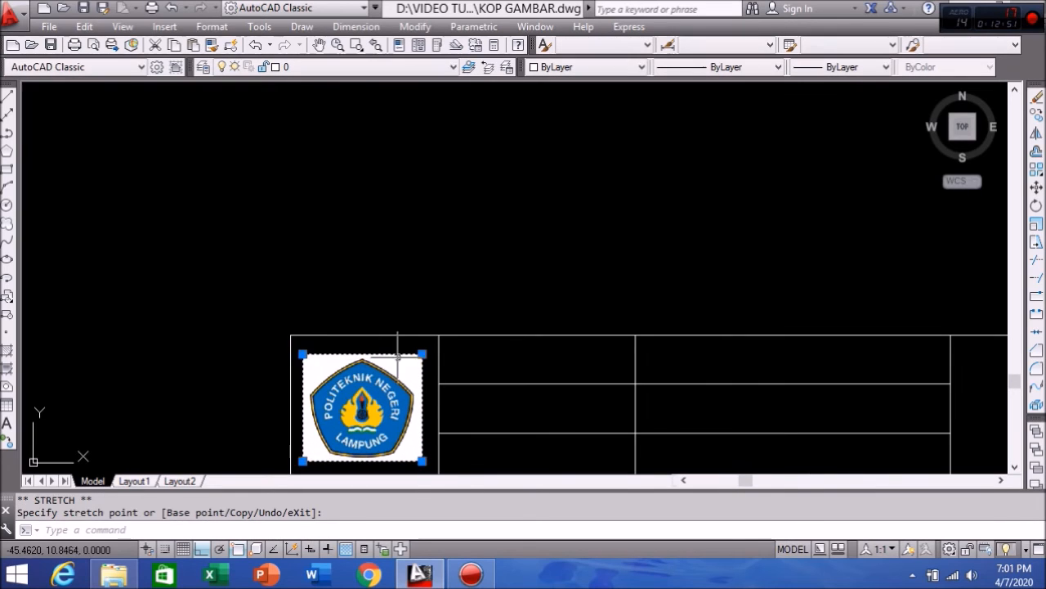
scroll(404, 335, down, 2)
click(416, 348)
scroll(415, 348, up, 2)
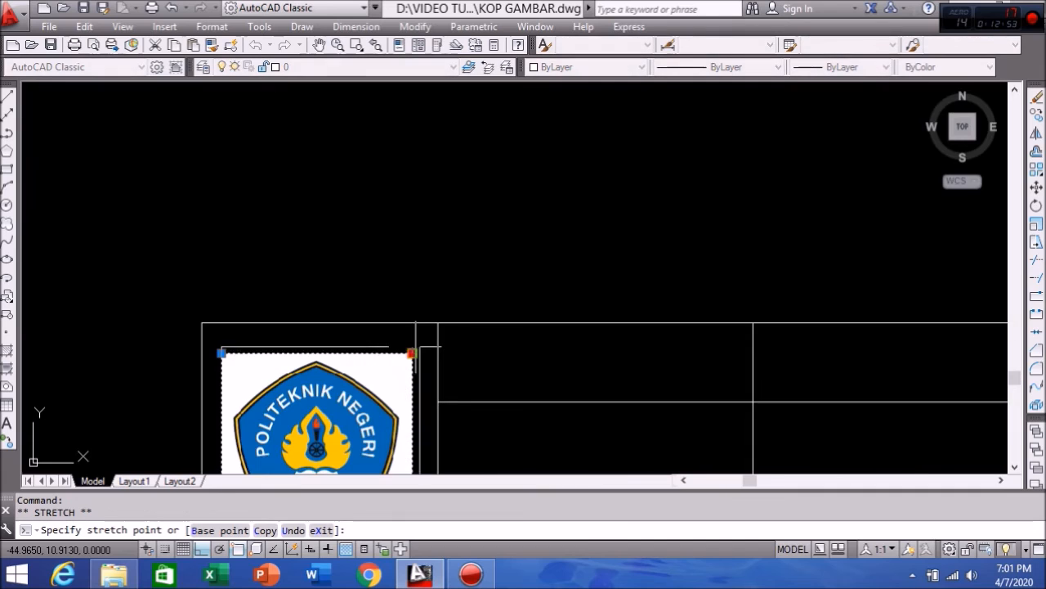
click(418, 347)
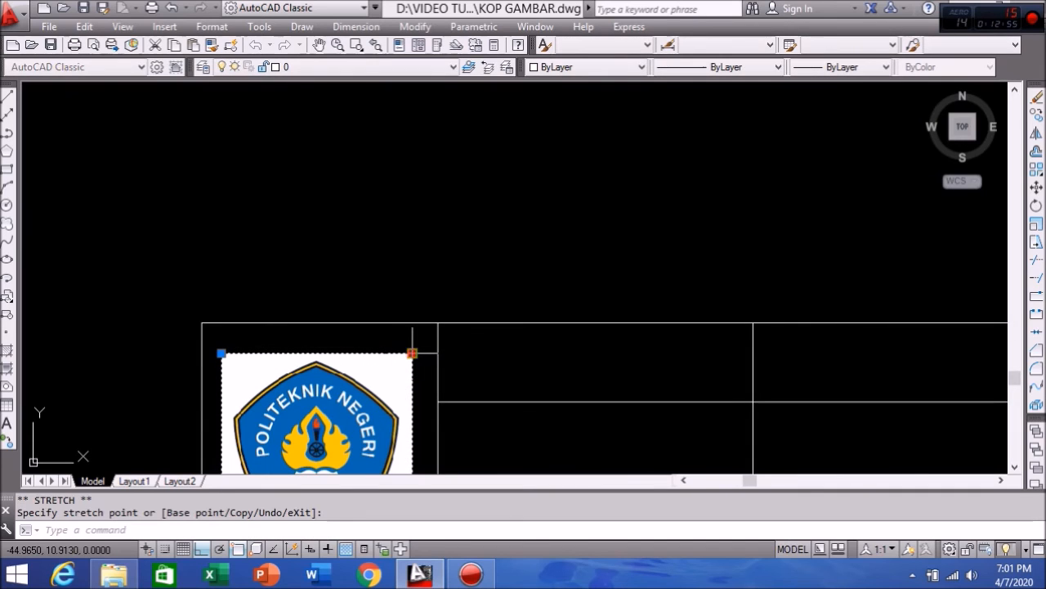
click(412, 353)
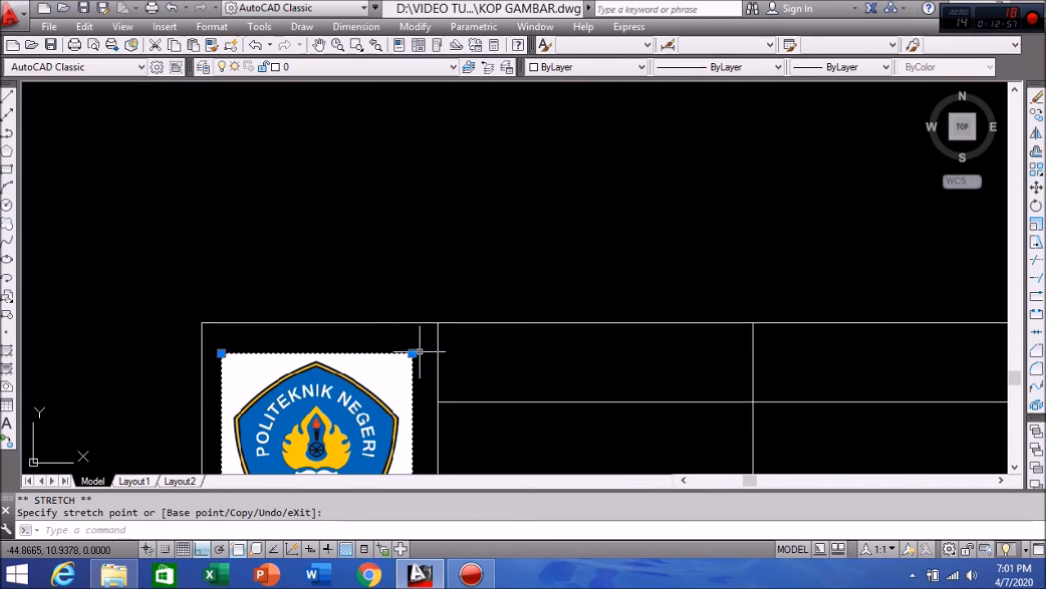
scroll(414, 349, down, 5)
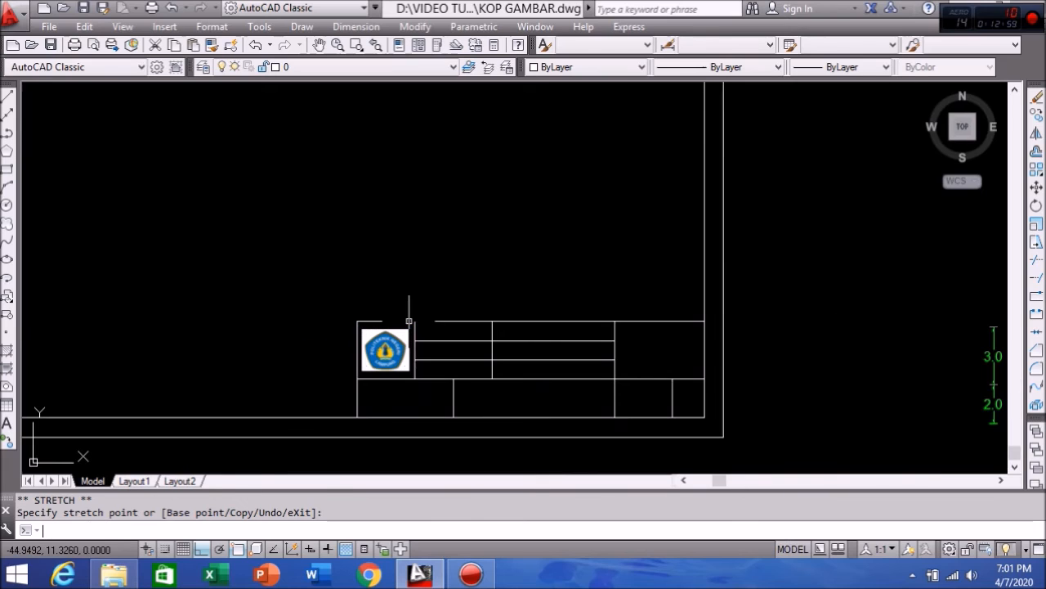
key(Escape)
scroll(436, 338, down, 2)
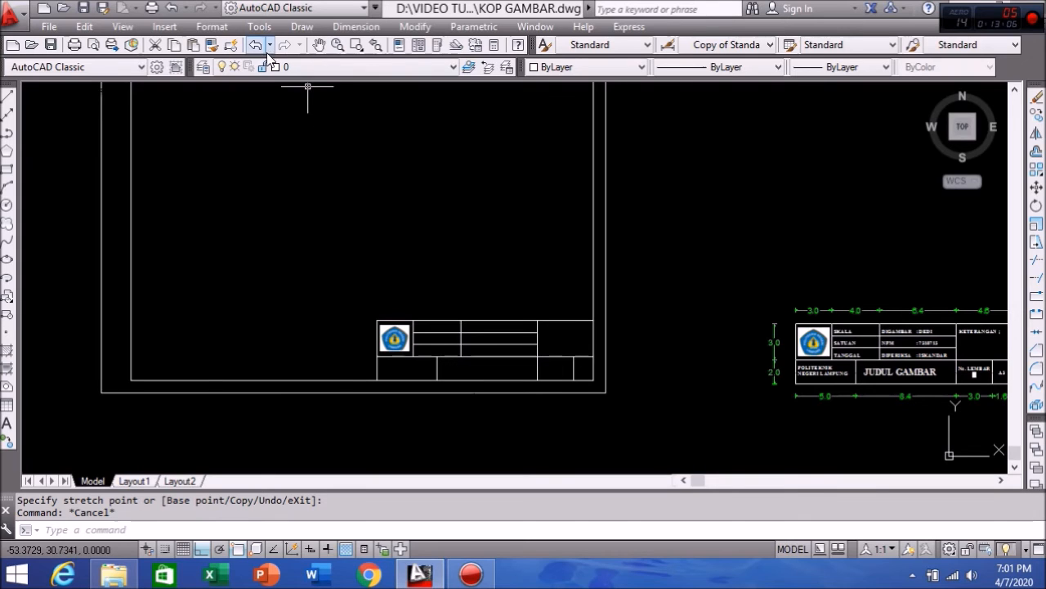
Step: Create a multiline text label 'SKALA' in the top cell beside the logo
click(6, 425)
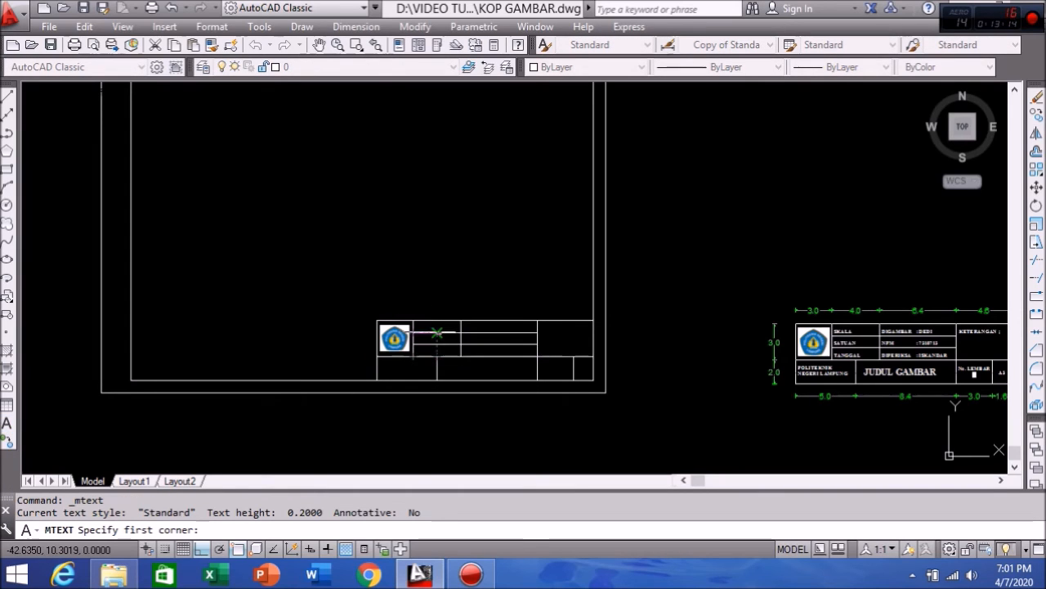
scroll(437, 334, up, 2)
scroll(402, 318, up, 2)
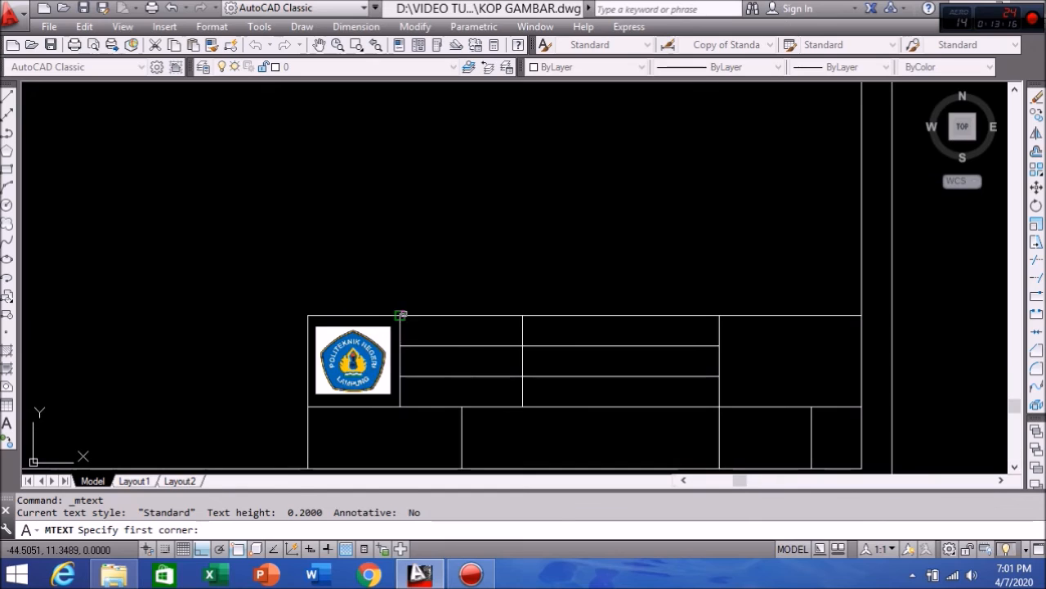
click(400, 314)
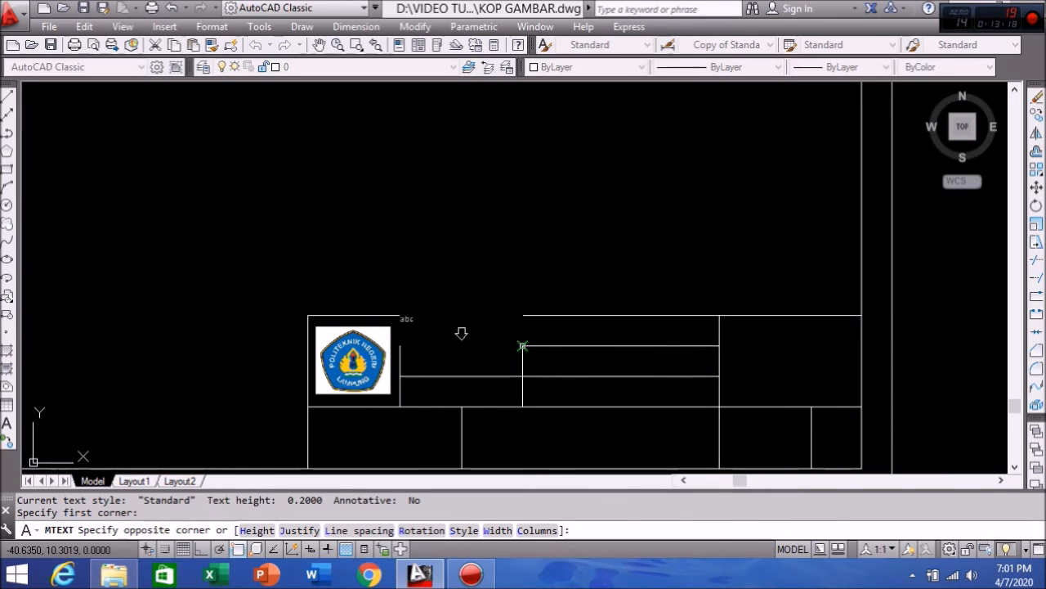
click(523, 346)
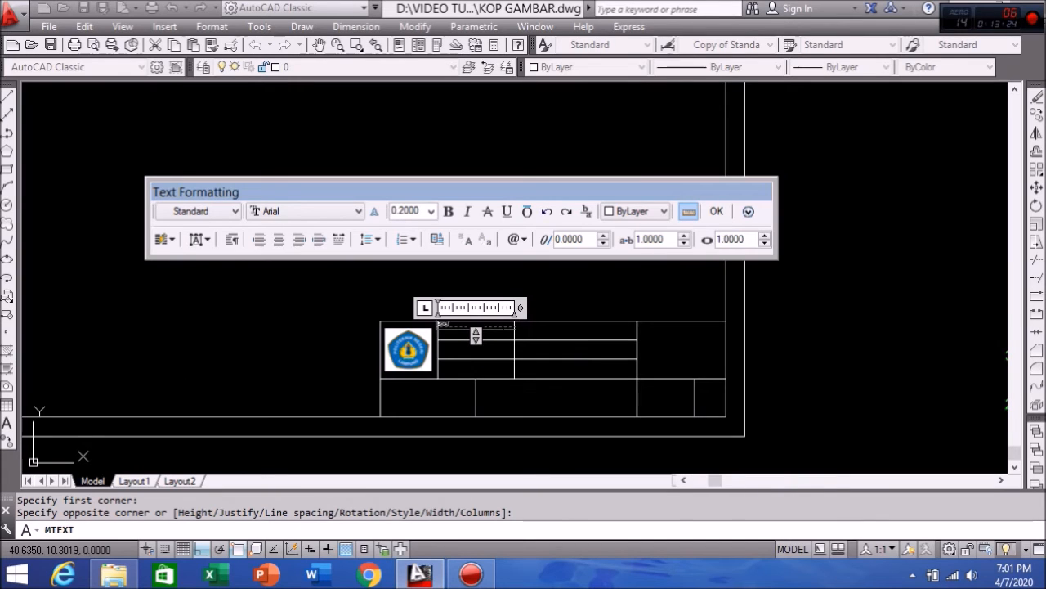
click(719, 214)
mouse_move(390, 350)
middle_down()
mouse_move(348, 305)
mouse_move(309, 321)
middle_up()
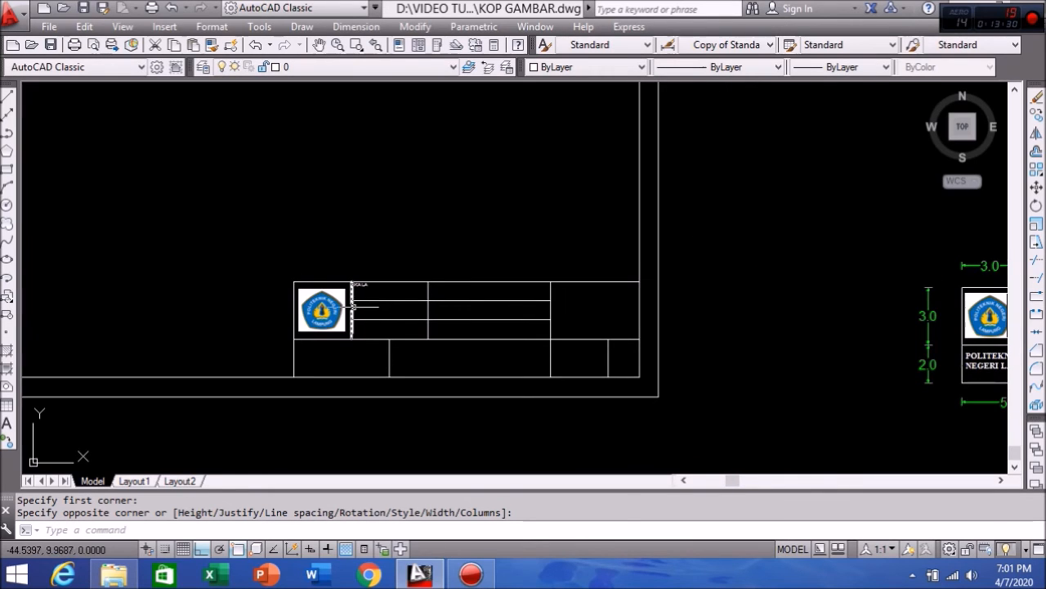
scroll(367, 291, up, 5)
click(381, 259)
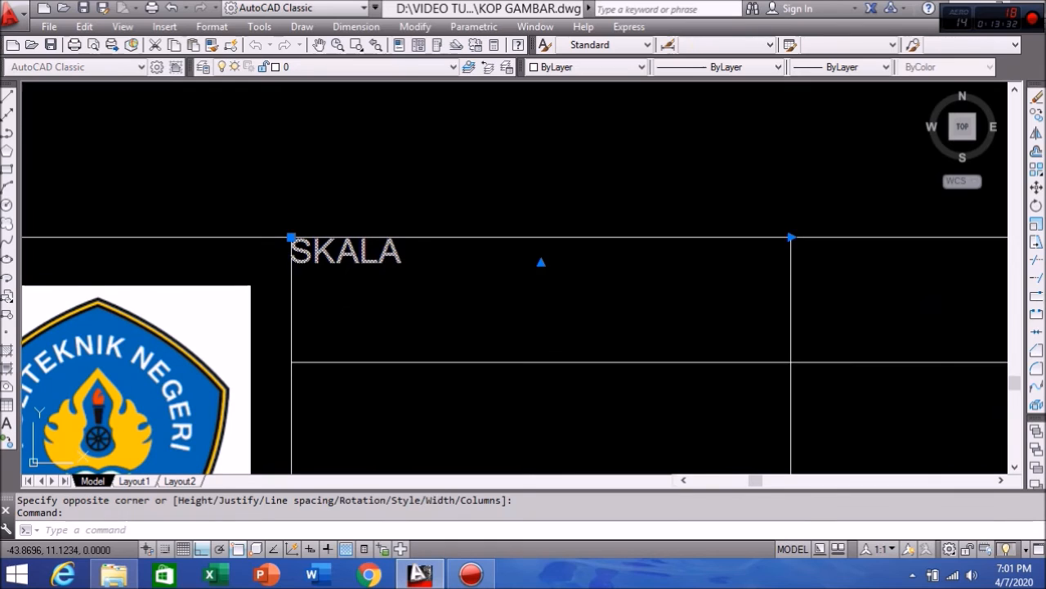
Step: Change the SKALA label's text height to 0.4
double_click(380, 259)
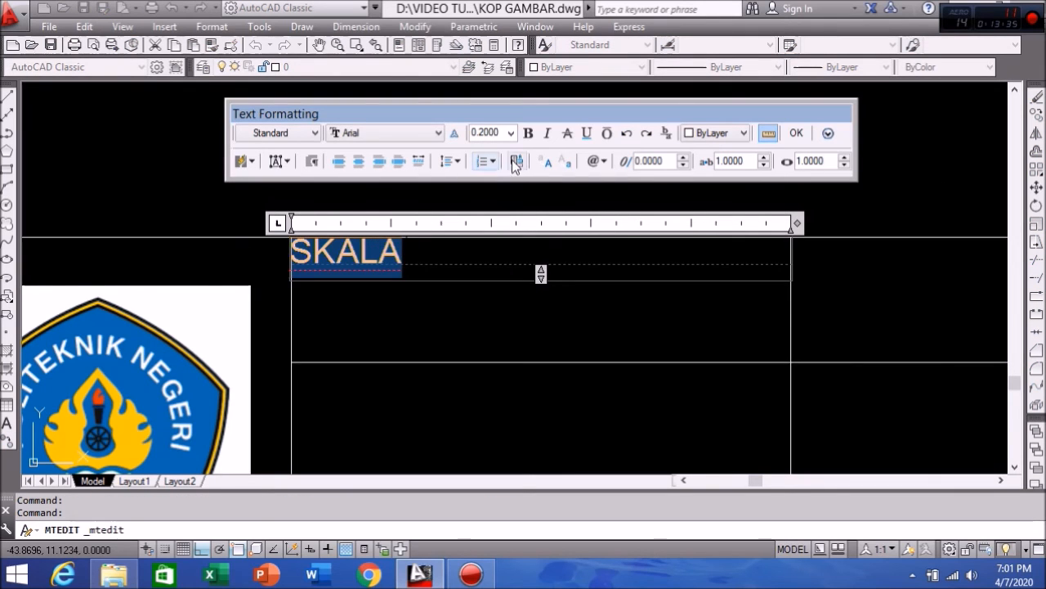
click(504, 134)
text(0.4)
key(Return)
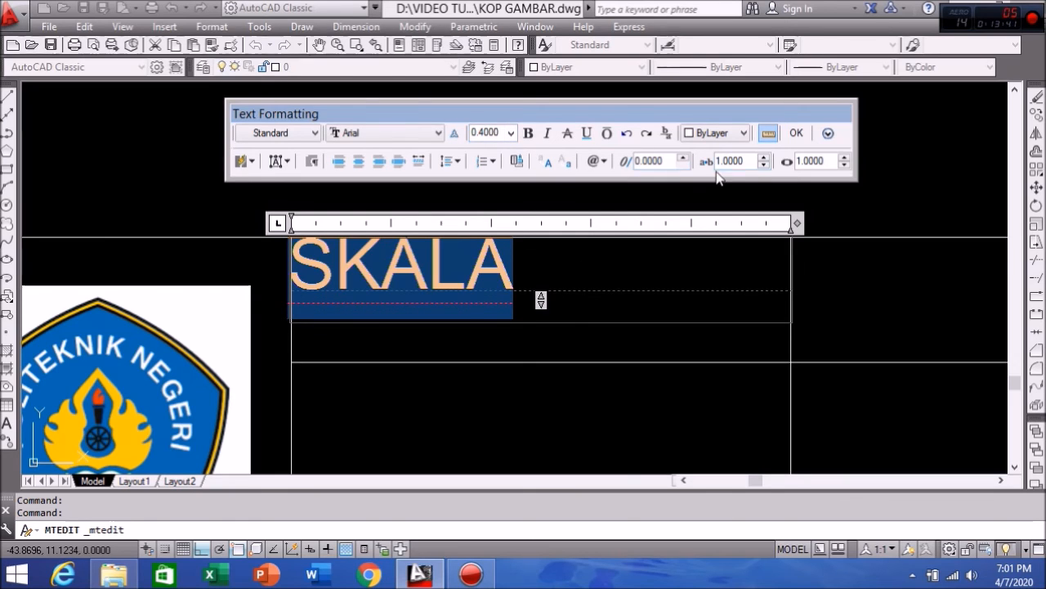
click(798, 136)
scroll(485, 175, down, 8)
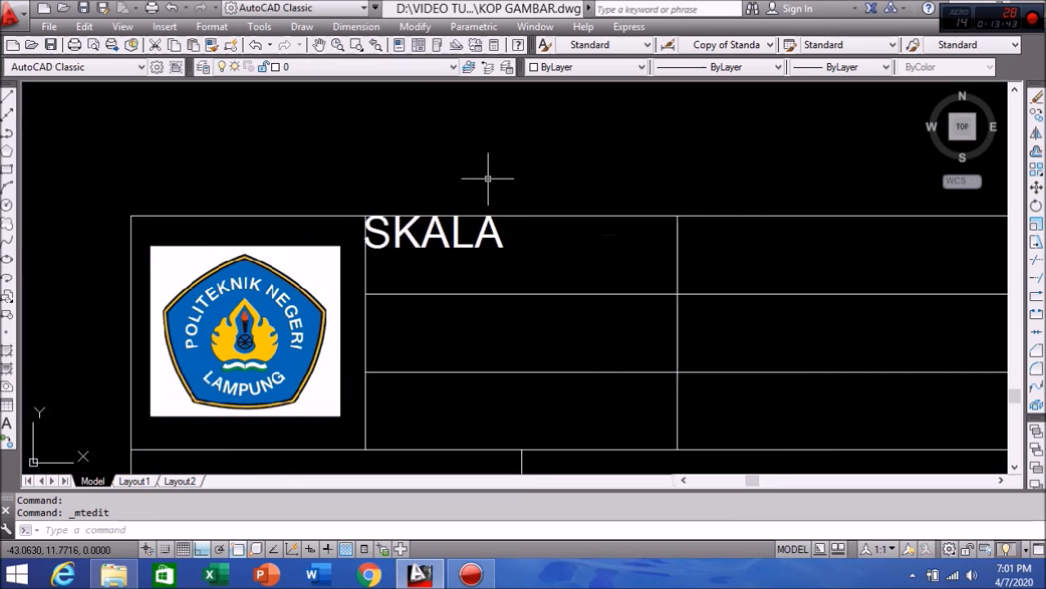
mouse_move(428, 251)
middle_down()
mouse_move(385, 270)
mouse_move(388, 288)
middle_up()
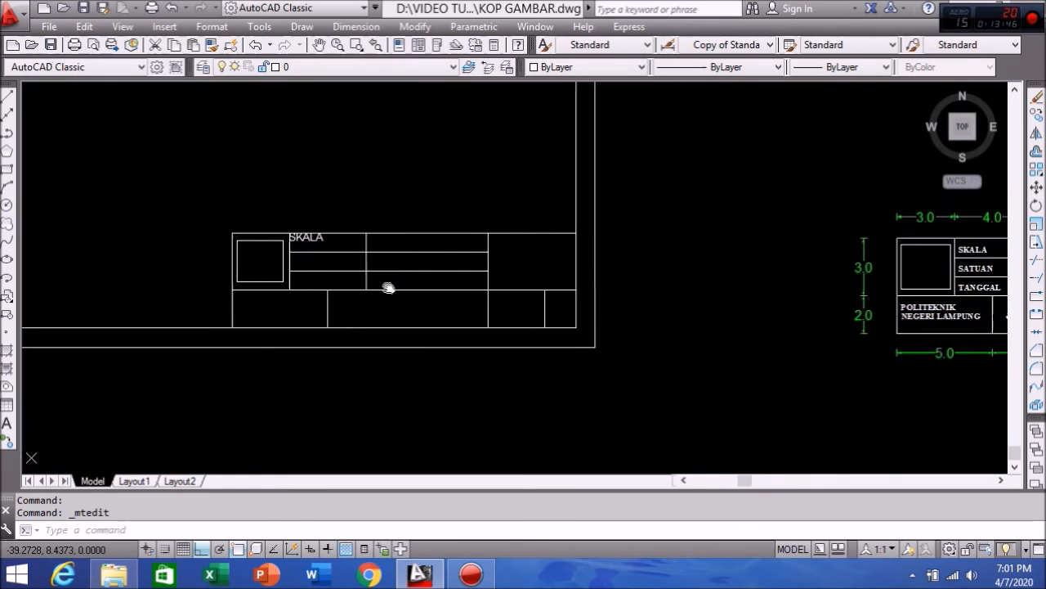
scroll(306, 244, up, 2)
click(308, 236)
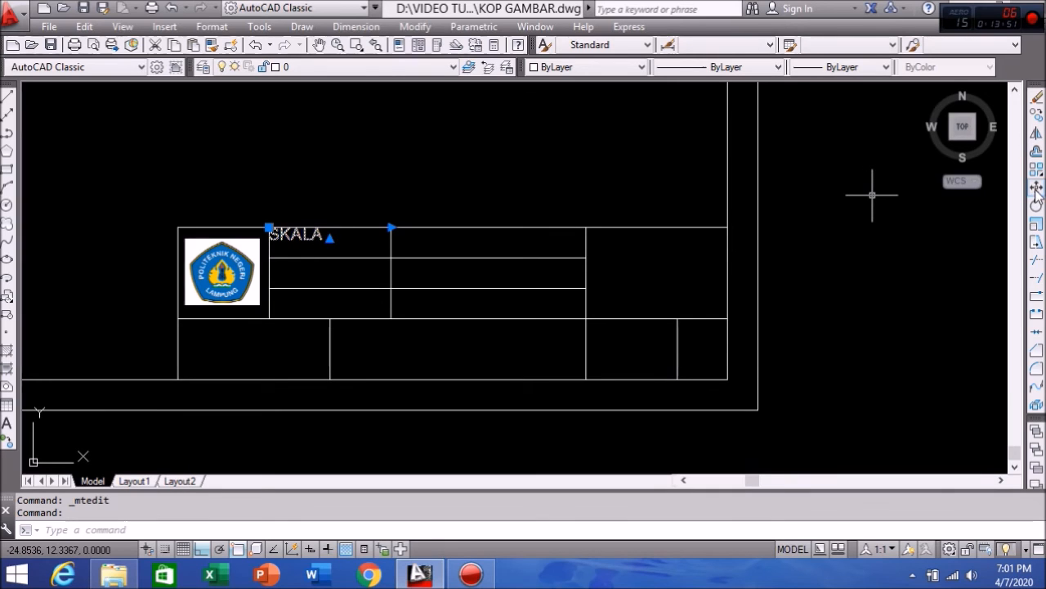
Step: Move SKALA lower and to the right within its cell, with Ortho turned off
click(1036, 188)
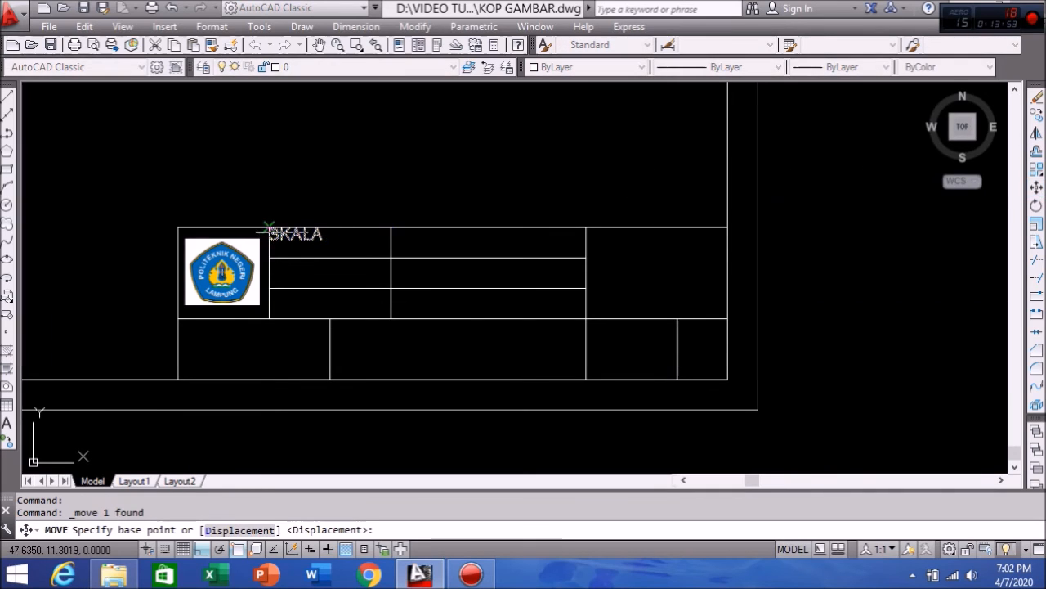
scroll(289, 233, up, 3)
click(290, 238)
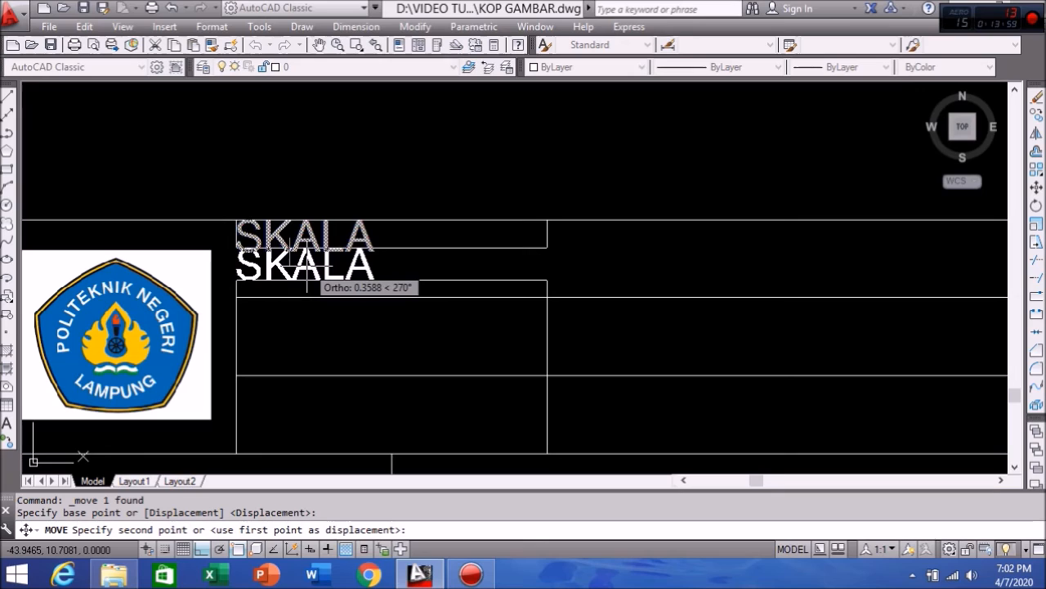
key(F8)
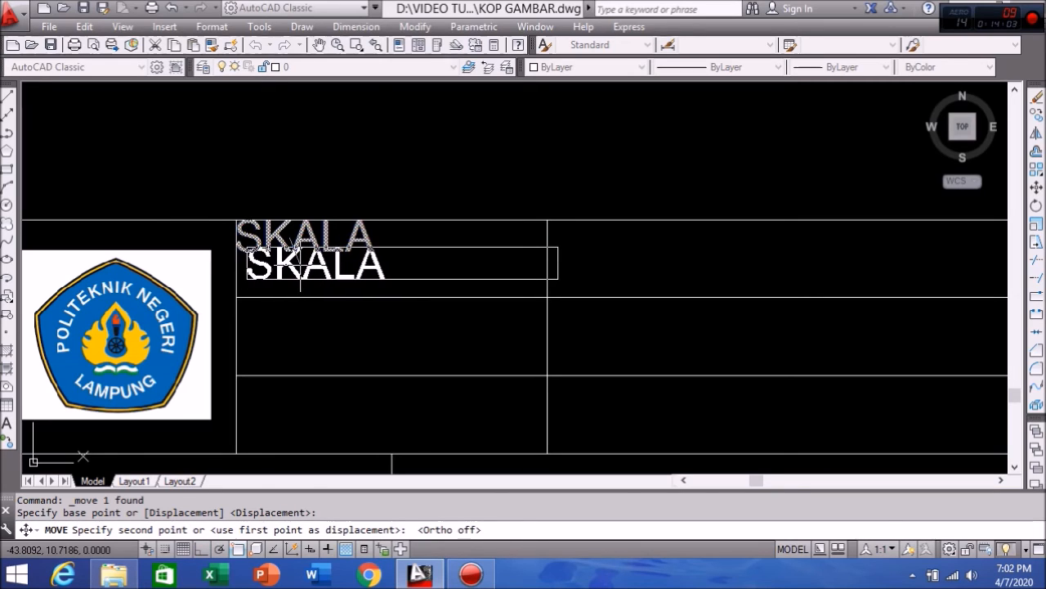
click(300, 263)
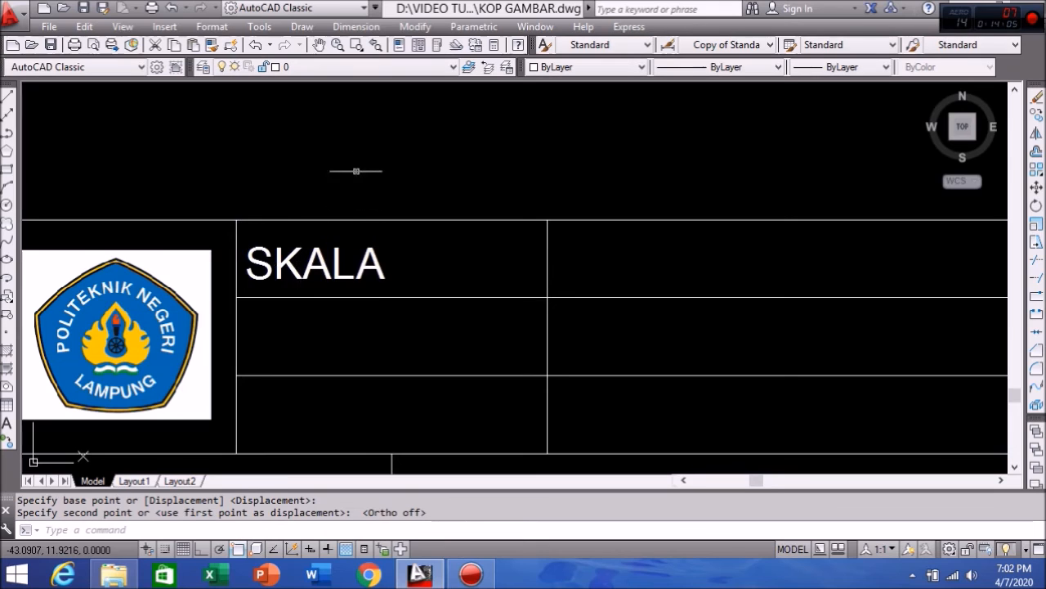
scroll(359, 170, down, 4)
scroll(338, 204, down, 5)
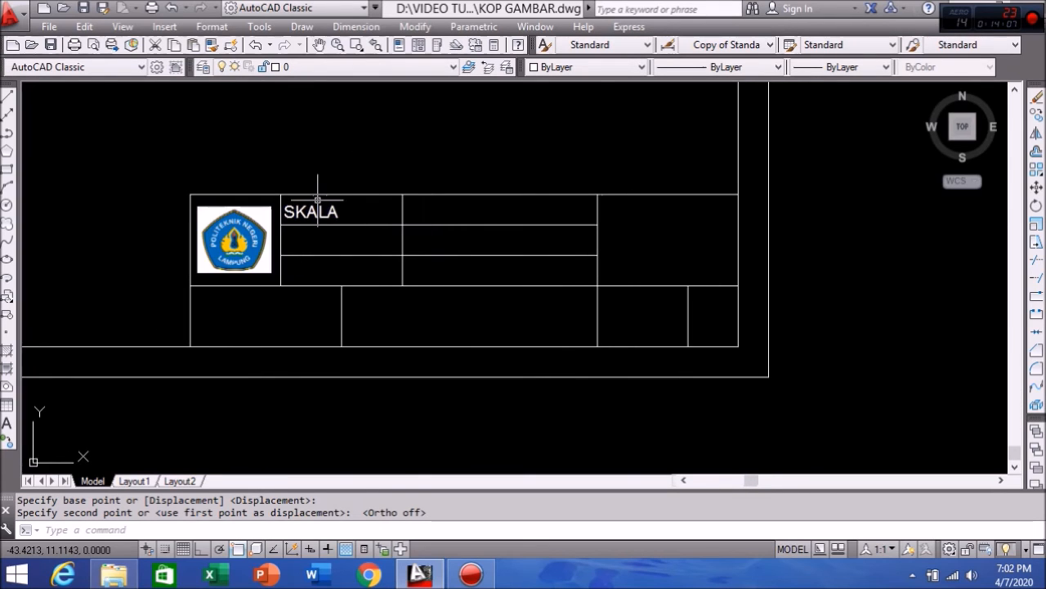
scroll(302, 191, up, 5)
scroll(333, 202, down, 4)
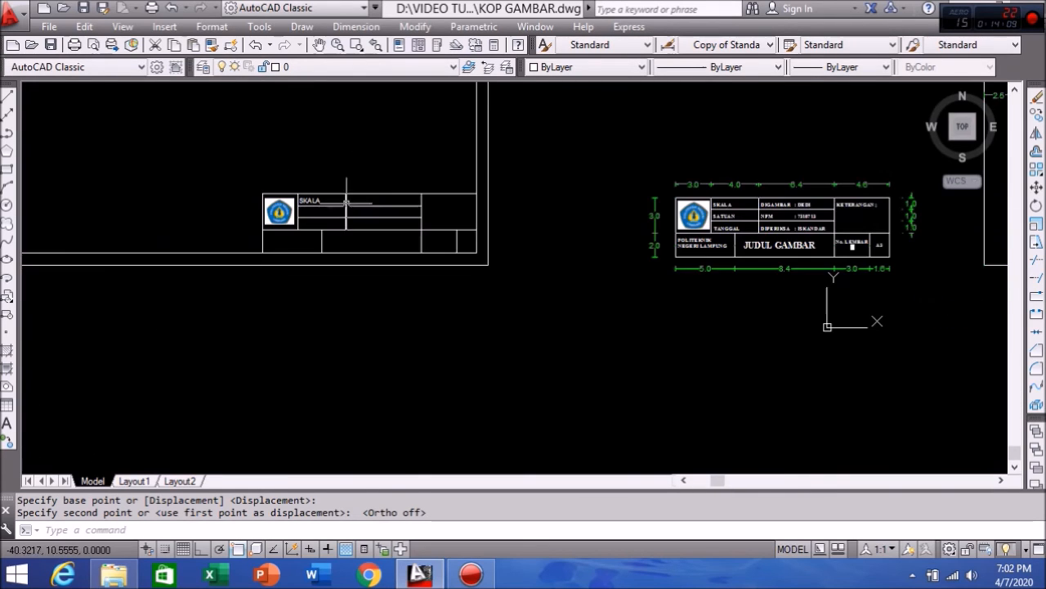
scroll(353, 198, up, 3)
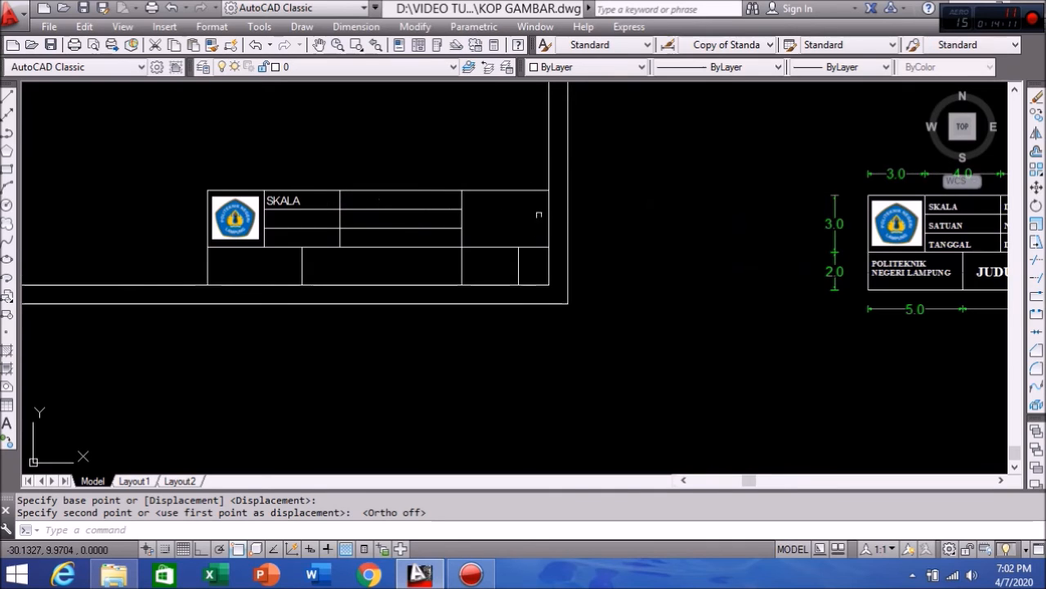
middle_drag(537, 215, 490, 233)
click(249, 217)
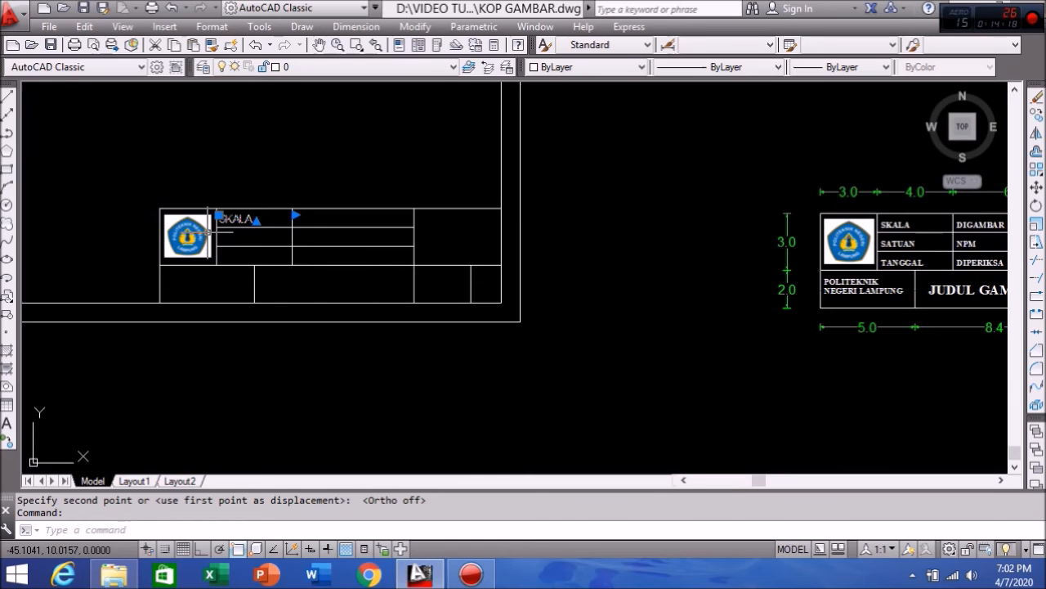
key(Escape)
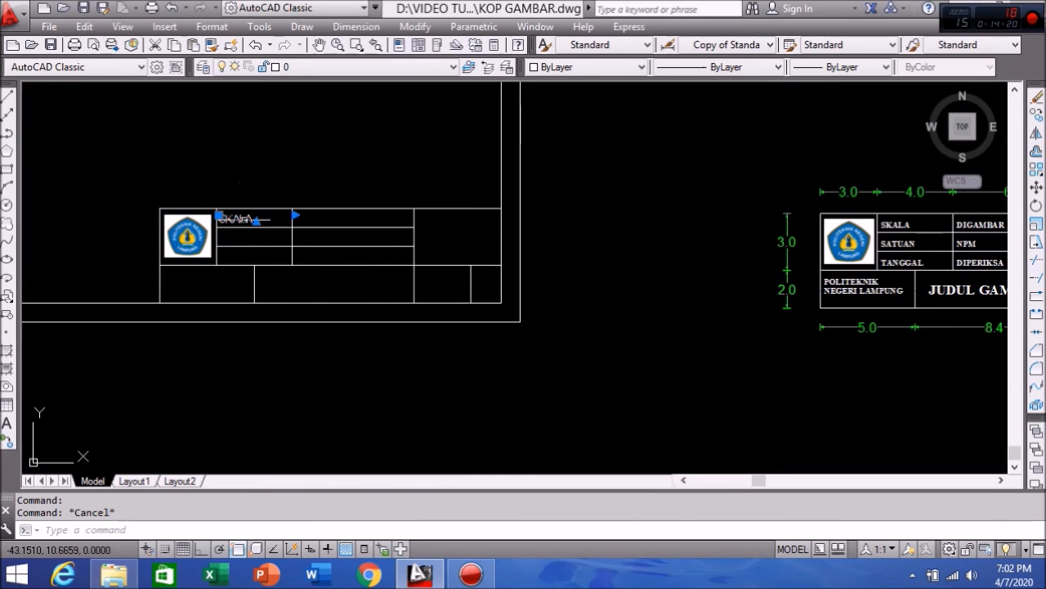
Step: Copy SKALA from its corner into the ten remaining title-block cells
click(1036, 117)
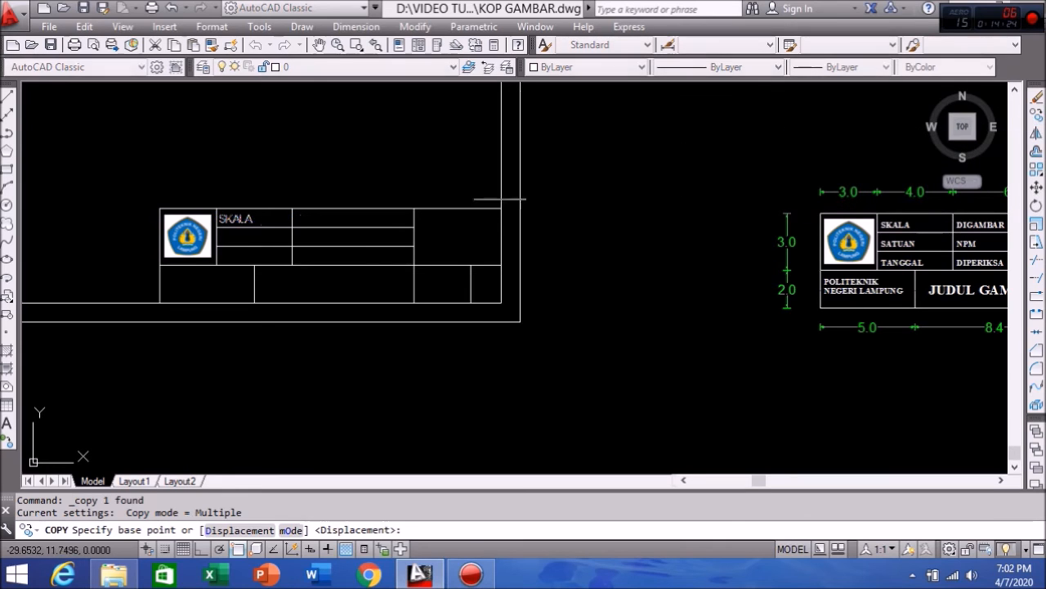
click(216, 208)
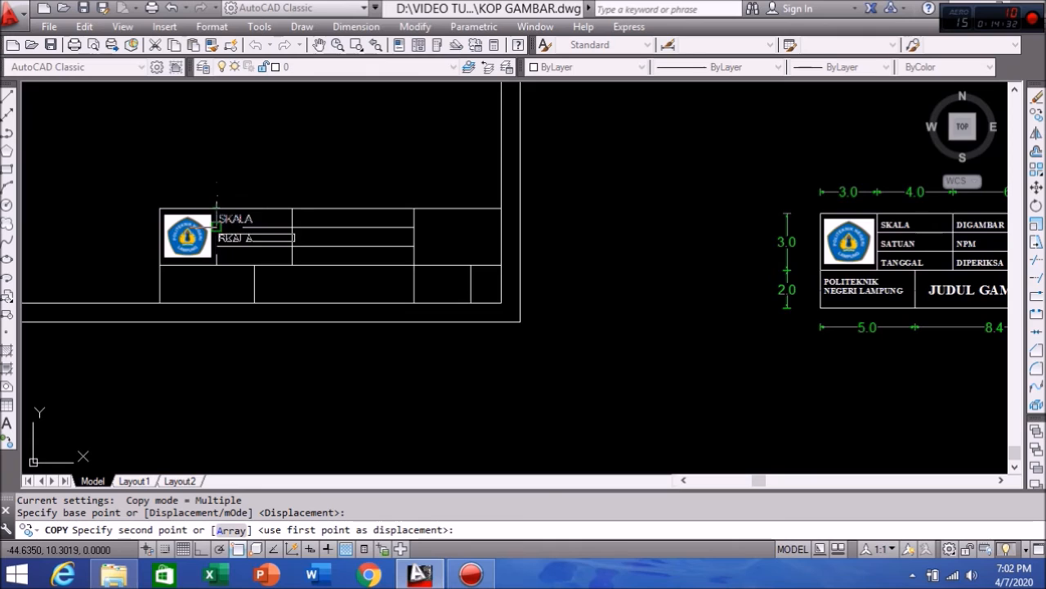
scroll(214, 226, up, 4)
click(214, 226)
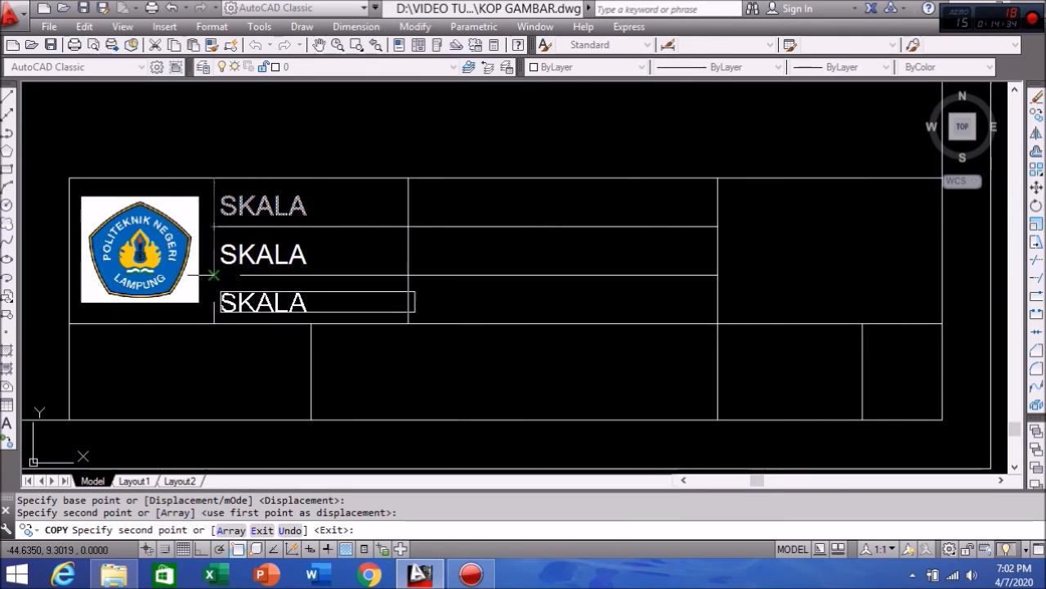
click(214, 274)
click(408, 178)
click(408, 226)
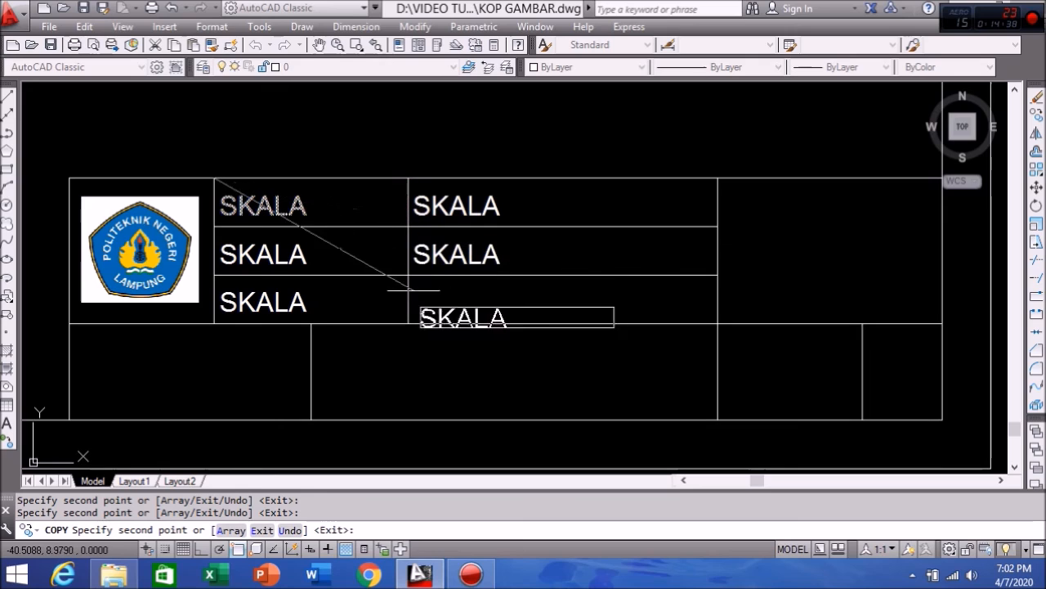
click(408, 275)
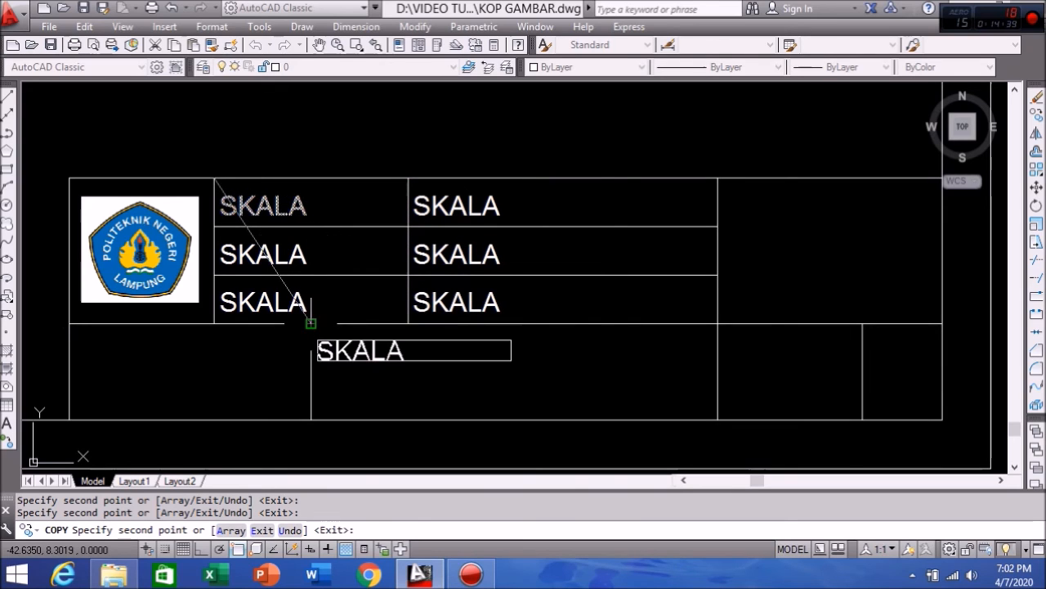
click(311, 324)
click(69, 324)
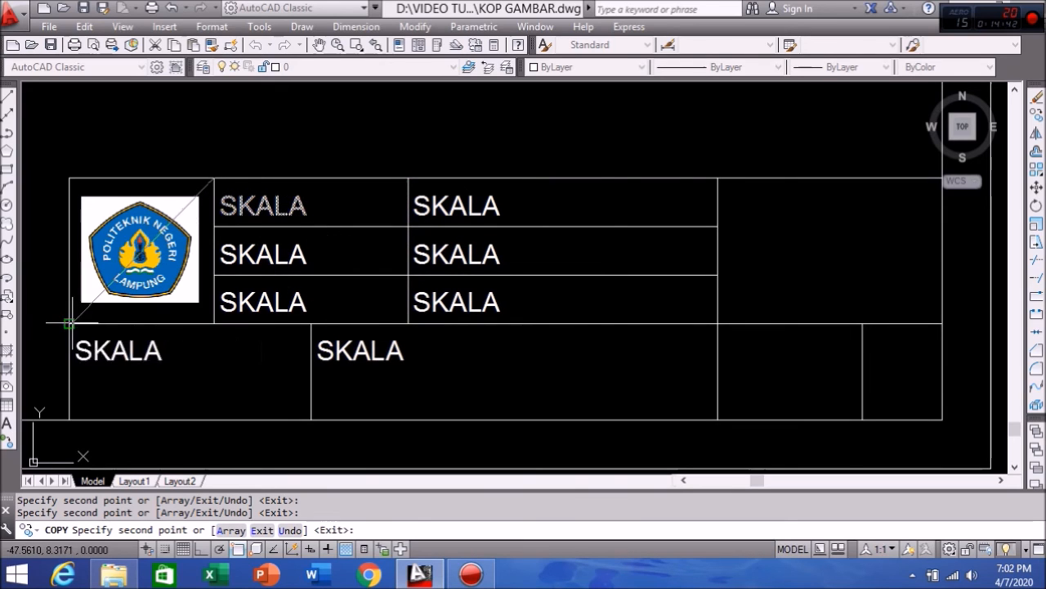
click(717, 178)
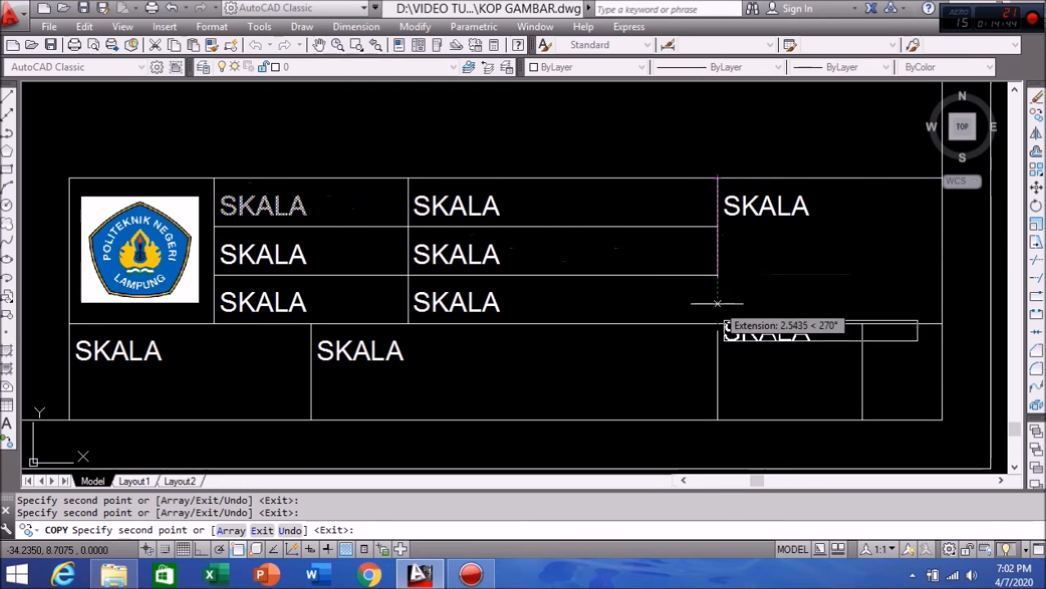
click(718, 324)
click(862, 324)
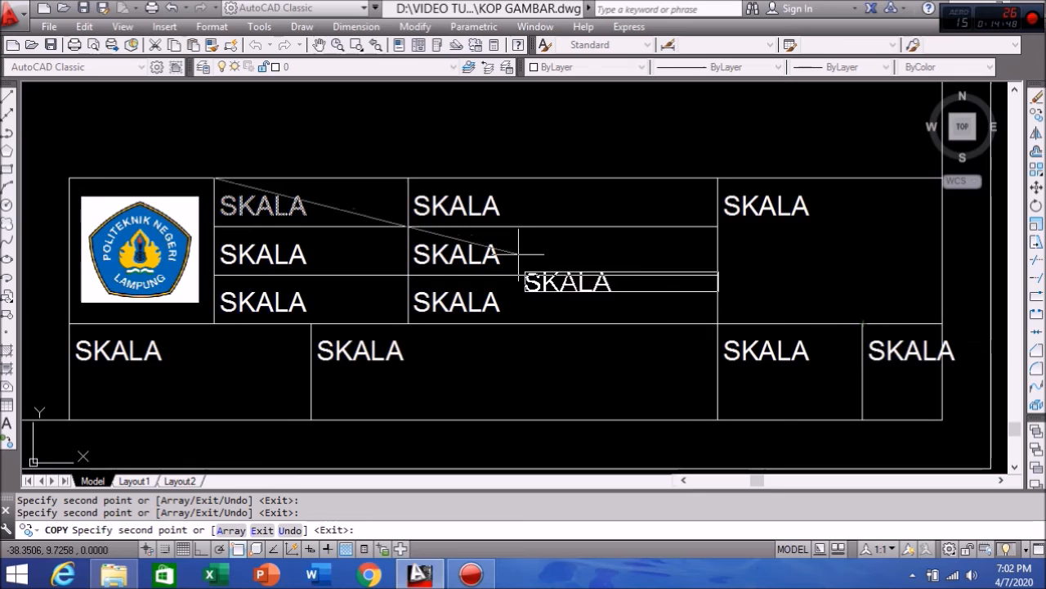
scroll(521, 259, down, 3)
middle_drag(573, 259, 491, 219)
middle_drag(640, 285, 498, 275)
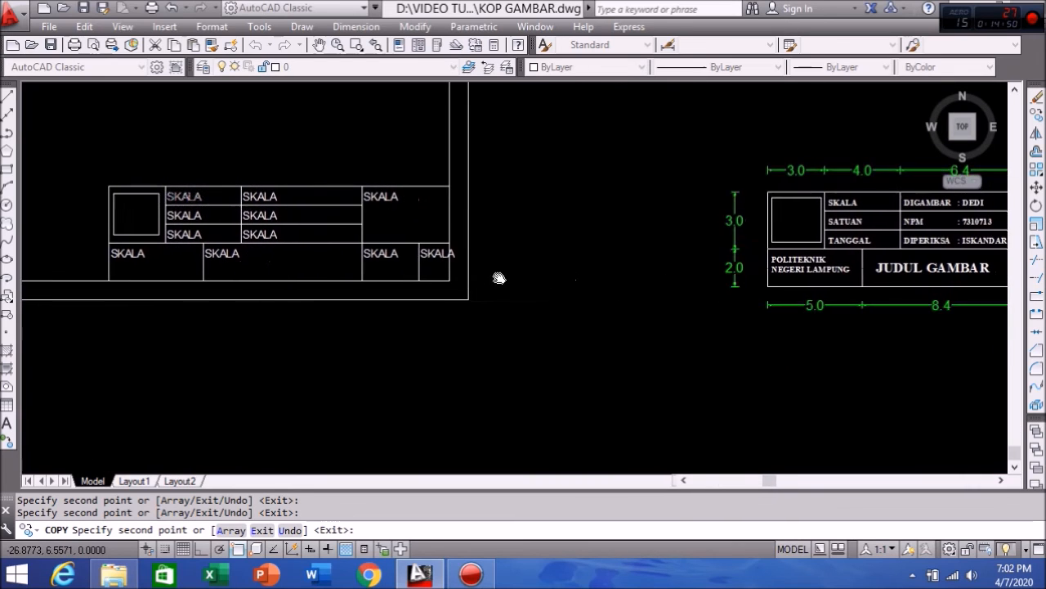
middle_drag(570, 296, 524, 301)
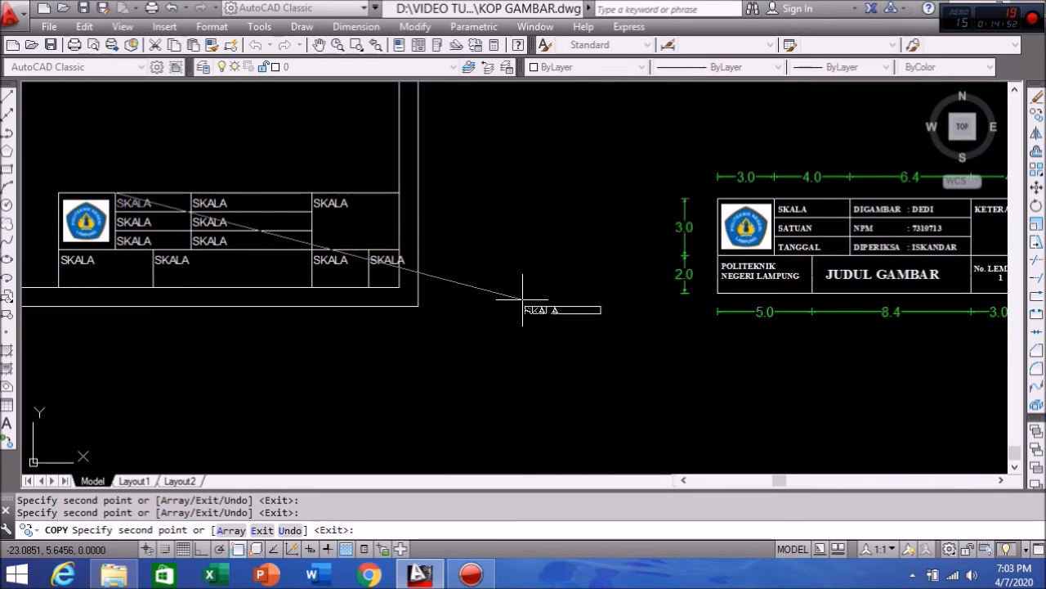
key(Return)
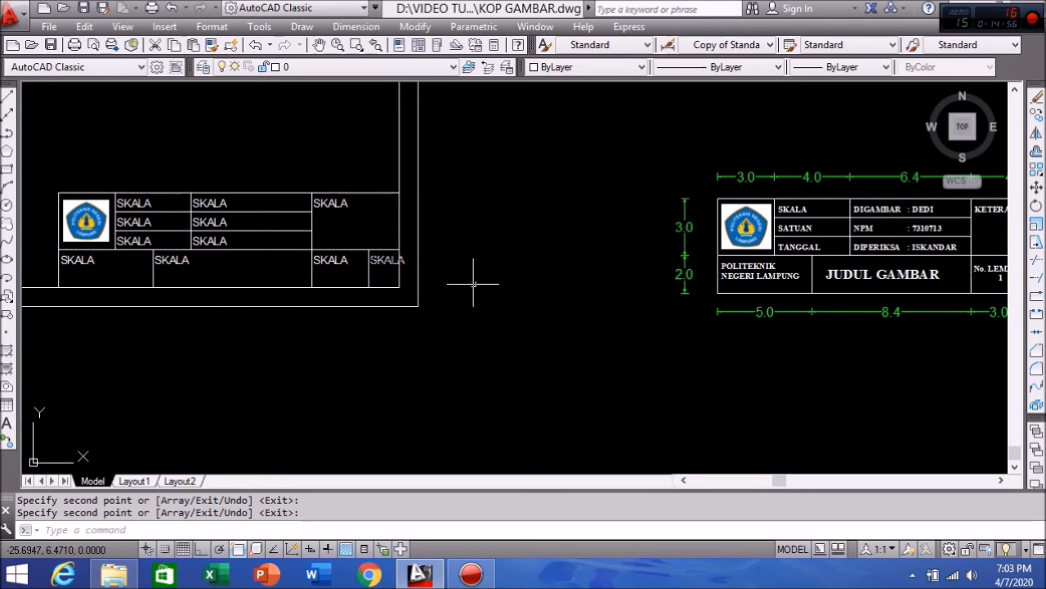
Step: Replace the bottom-right cell's SKALA text with a bold A3
middle_drag(475, 285, 397, 294)
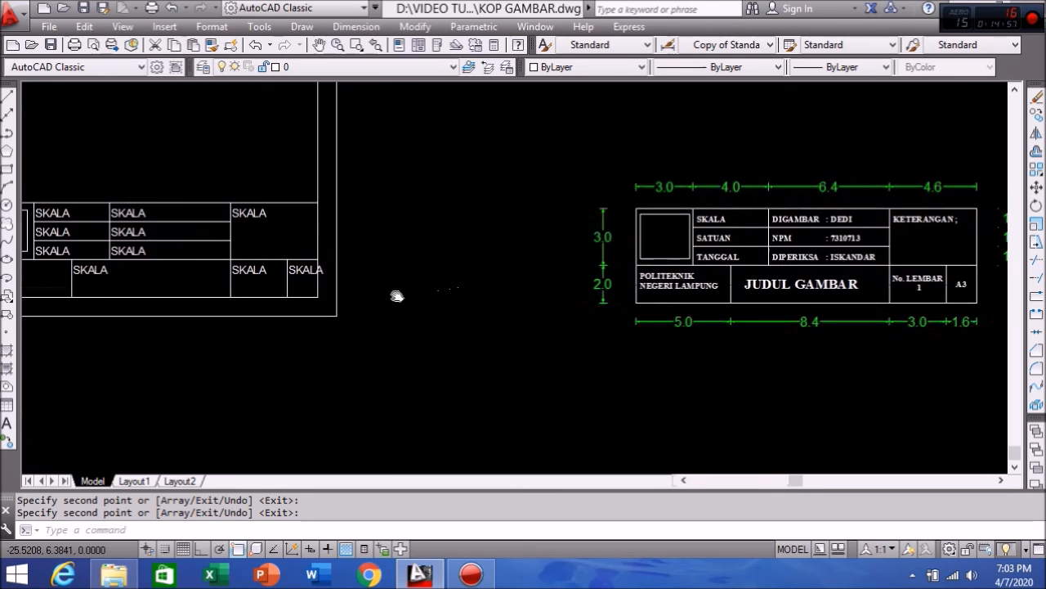
double_click(304, 271)
drag(335, 272, 286, 272)
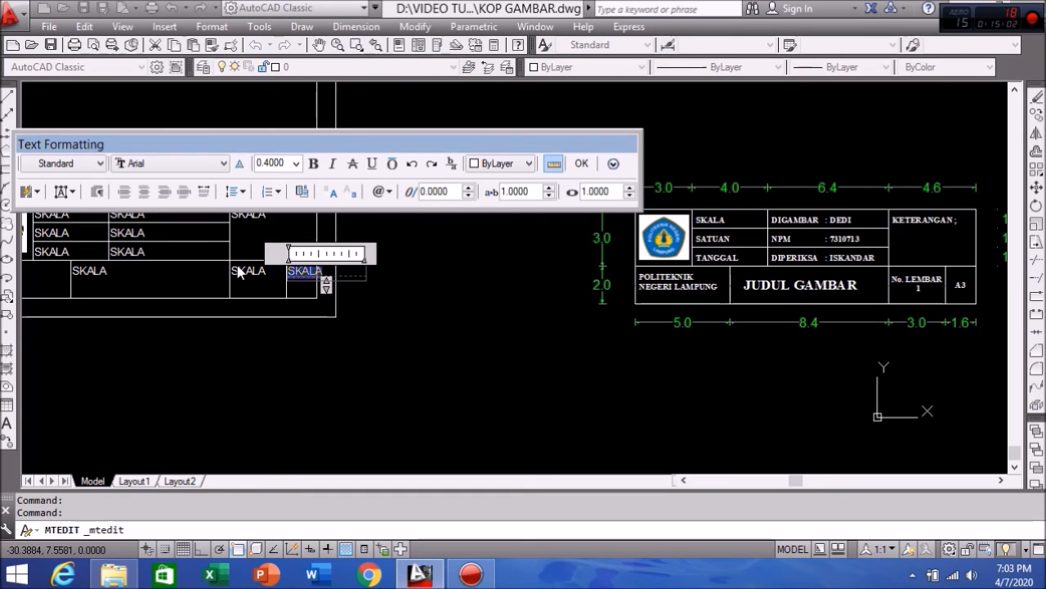
text(A3)
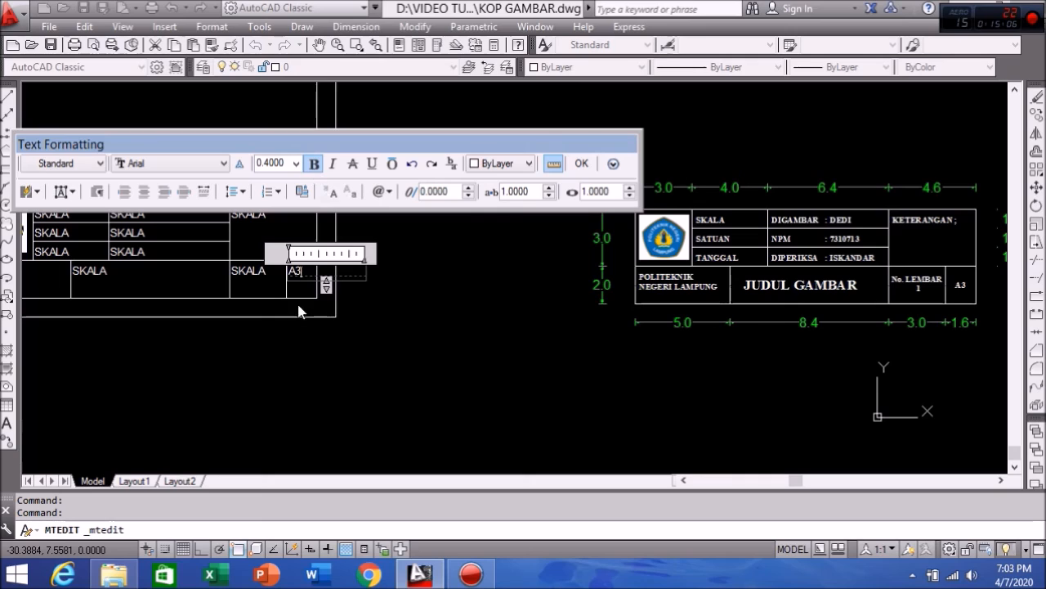
drag(304, 270, 288, 262)
click(582, 162)
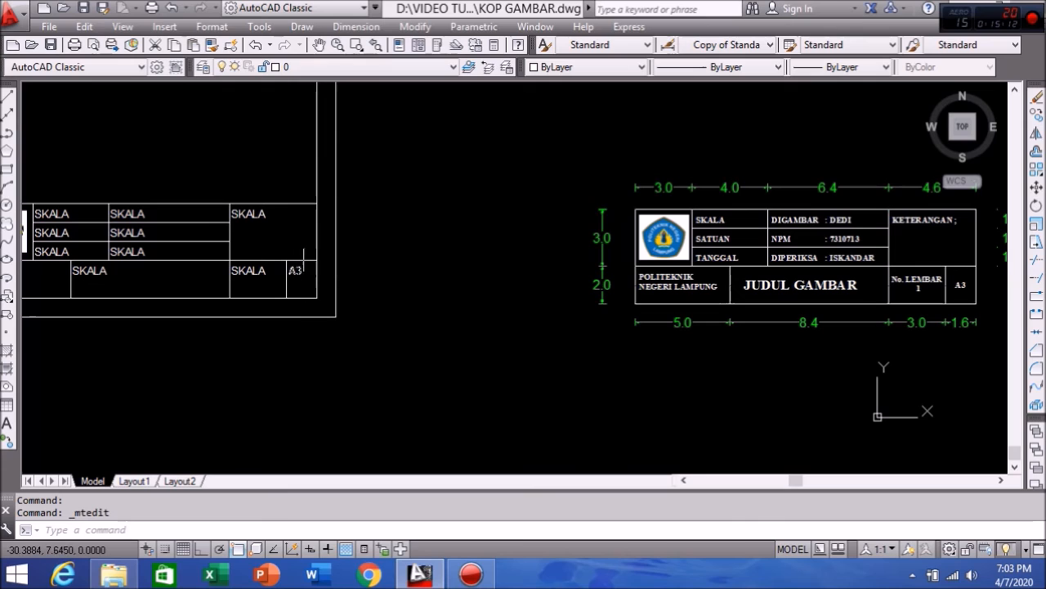
Step: Move the A3 text lower so it sits centred in its cell
click(301, 272)
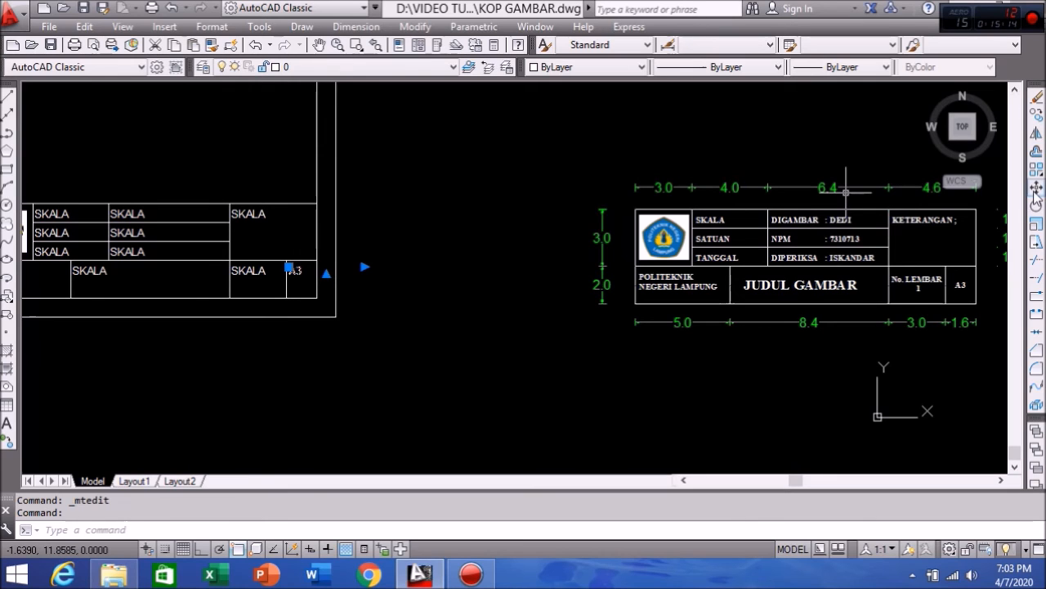
click(1036, 188)
scroll(286, 270, up, 5)
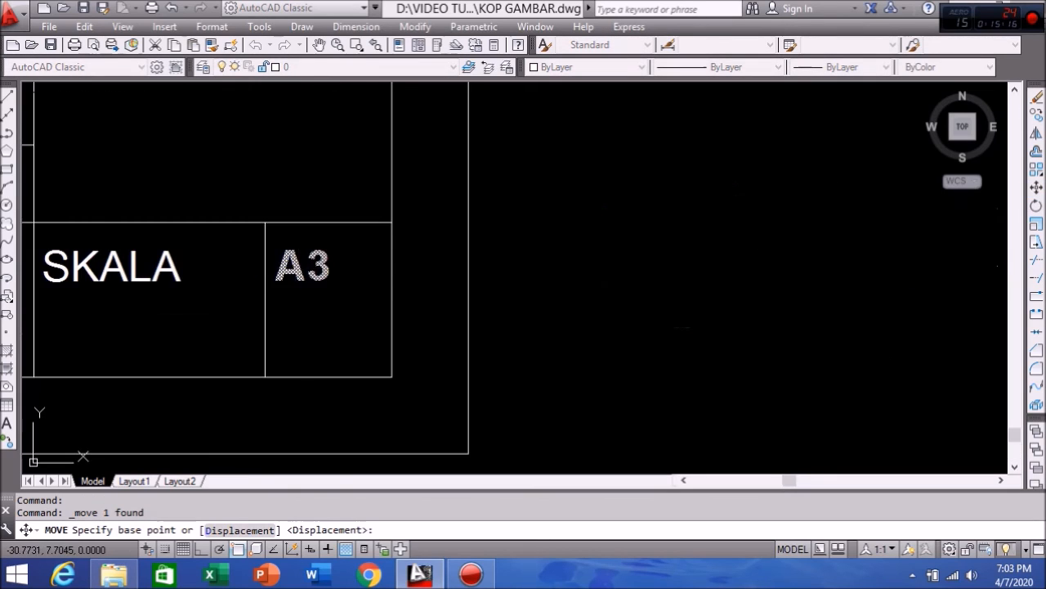
click(300, 266)
click(319, 301)
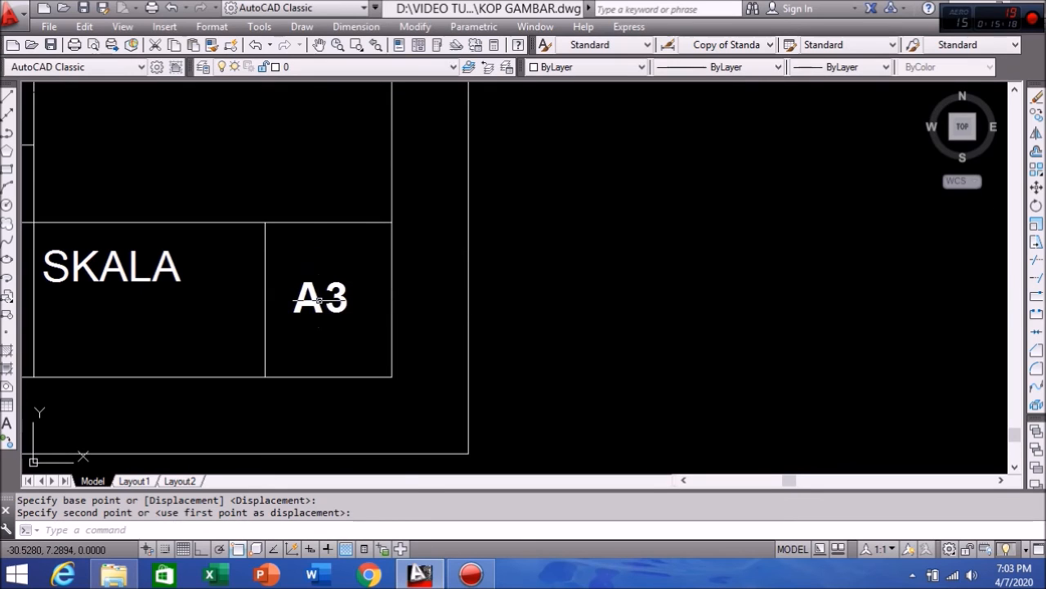
scroll(542, 278, down, 3)
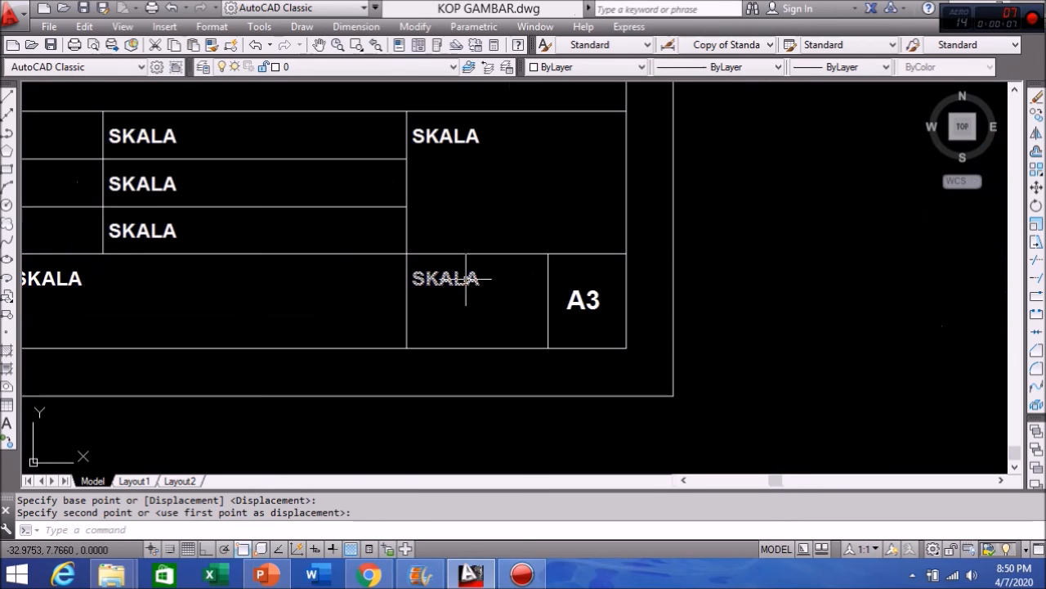
Step: Change the SKALA text beside A3 to 'NO. LEMBAR' with a centred sheet number 1
double_click(446, 278)
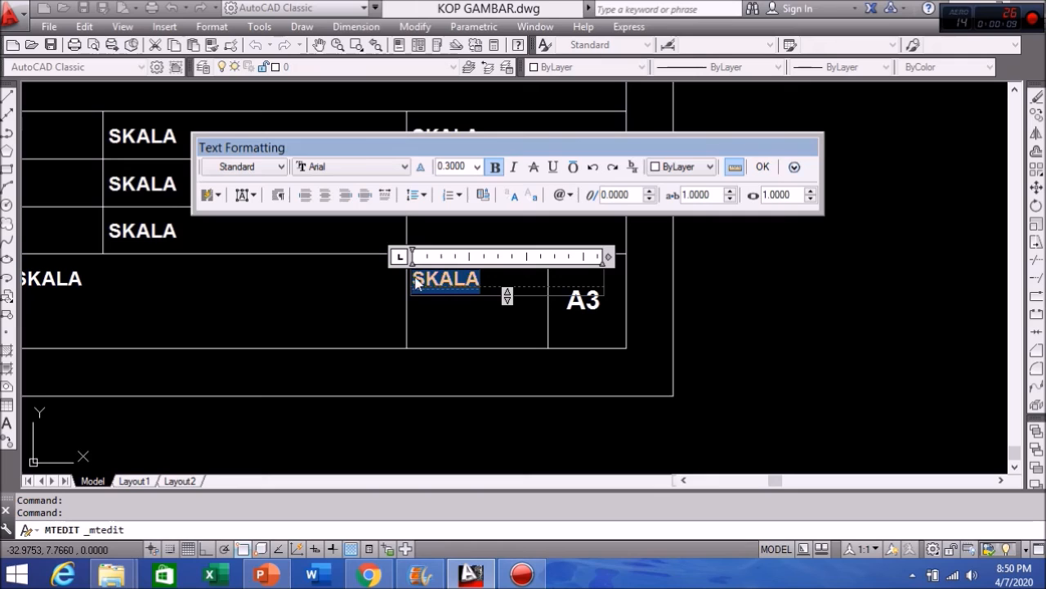
text(NO. L)
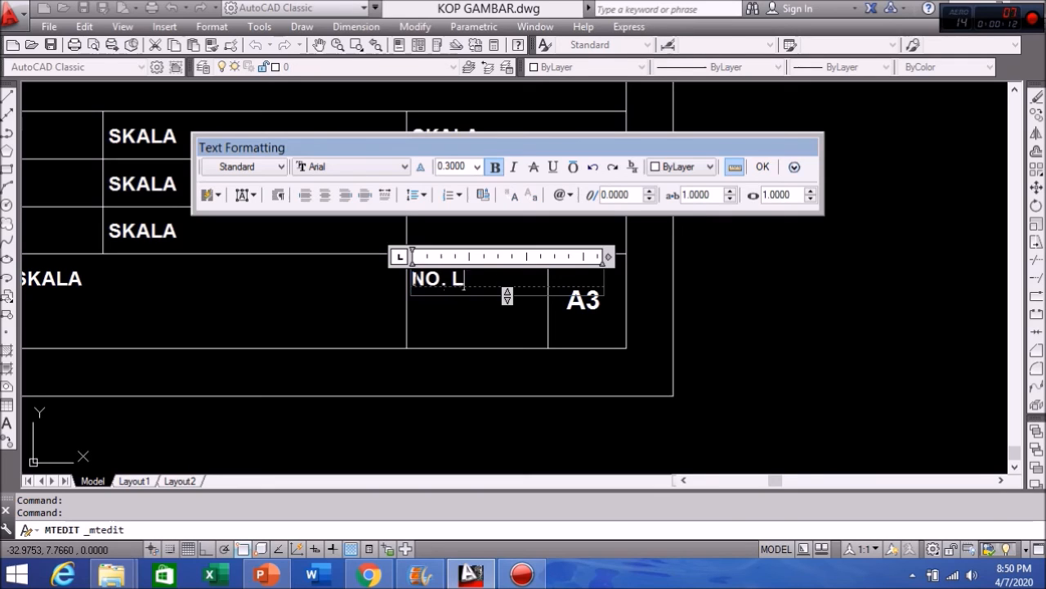
text(EMBAR )
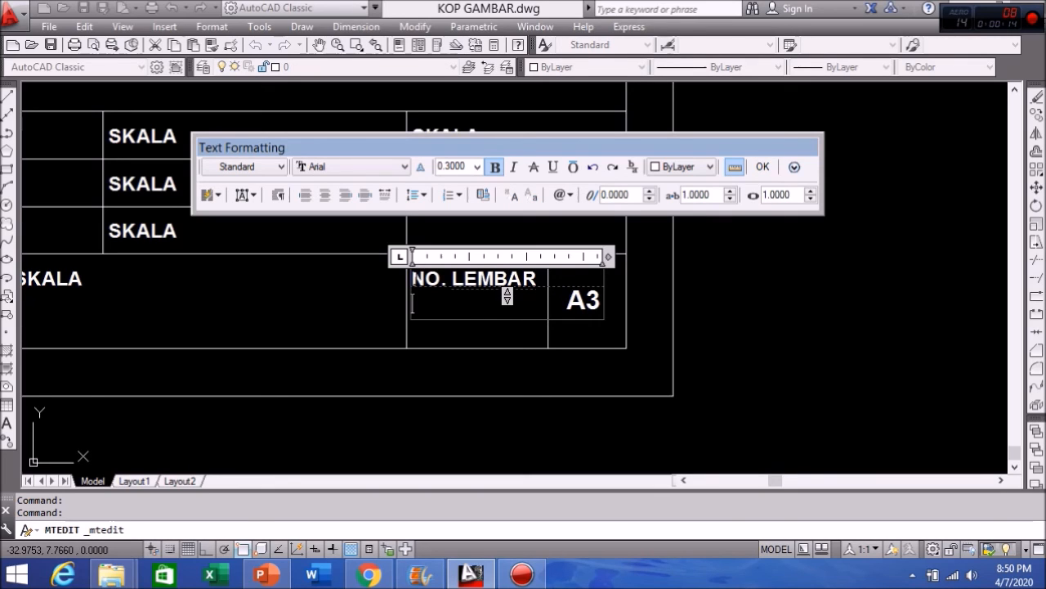
text(1)
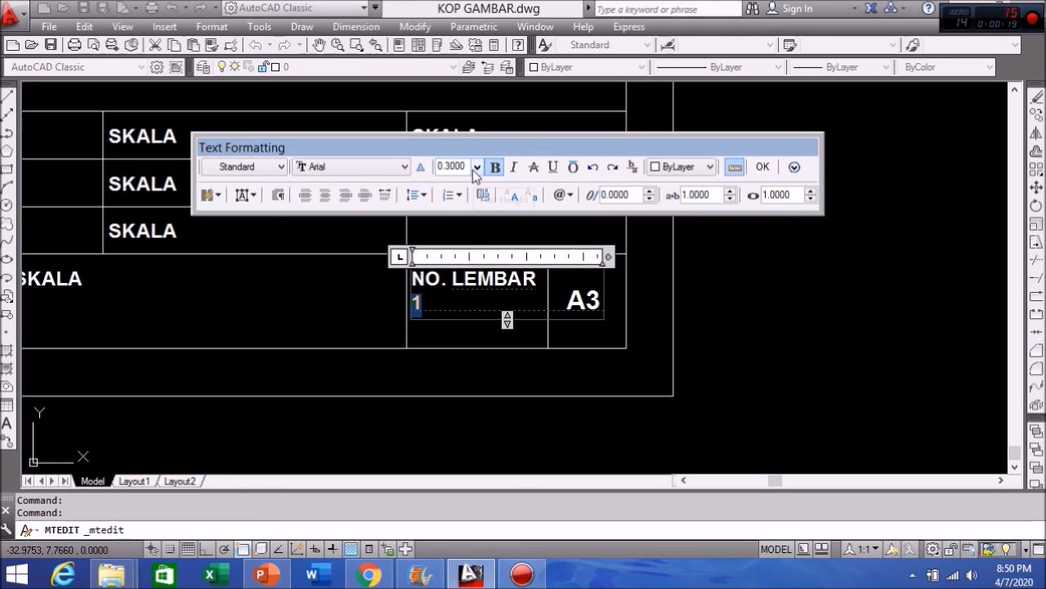
click(325, 197)
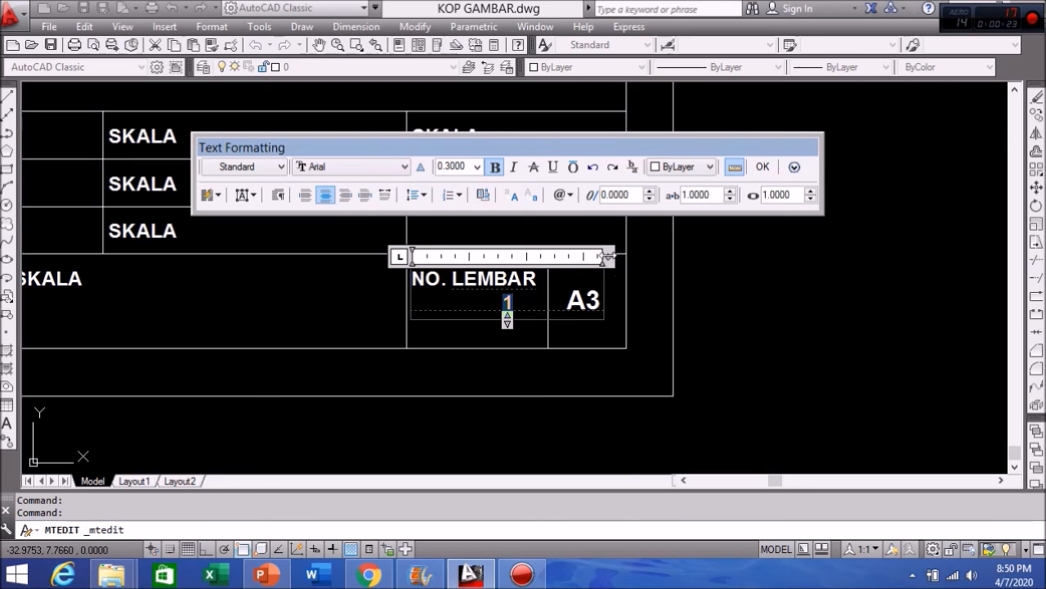
drag(607, 257, 553, 260)
click(766, 168)
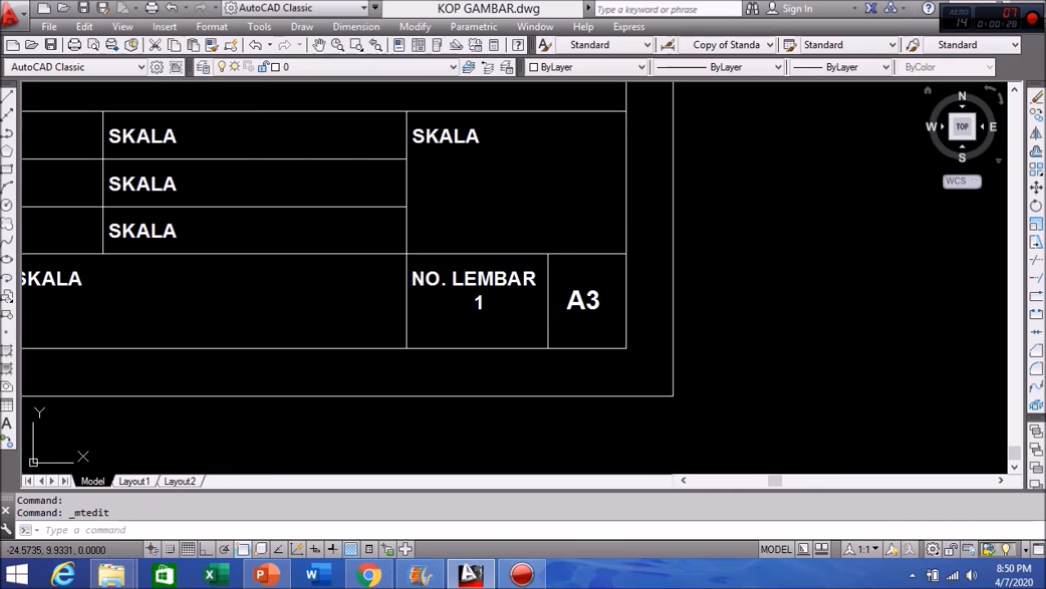
Step: Move the NO. LEMBAR text slightly lower and right in its cell
click(1036, 189)
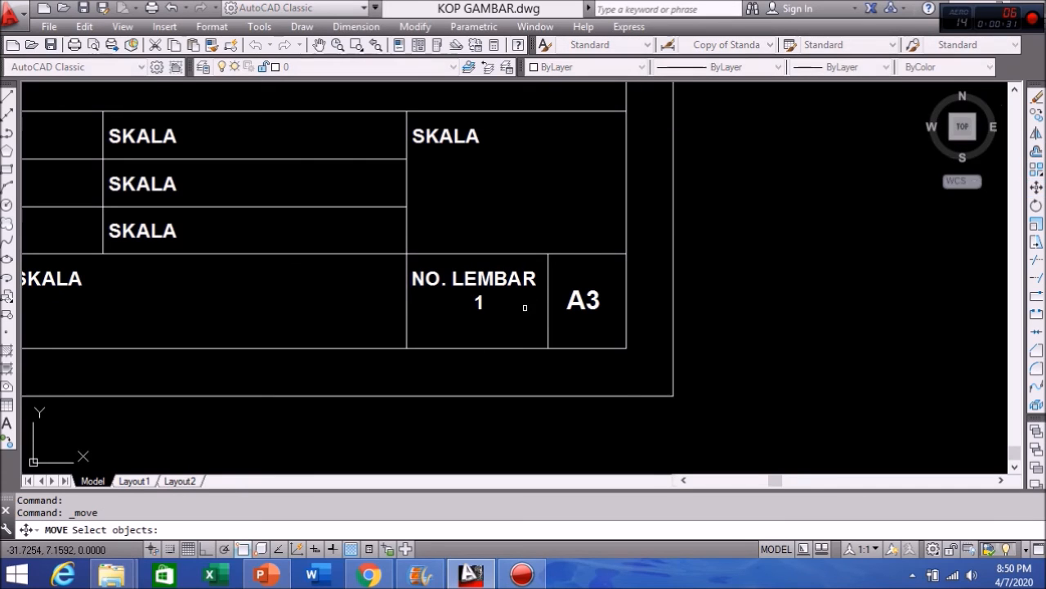
click(510, 280)
key(Return)
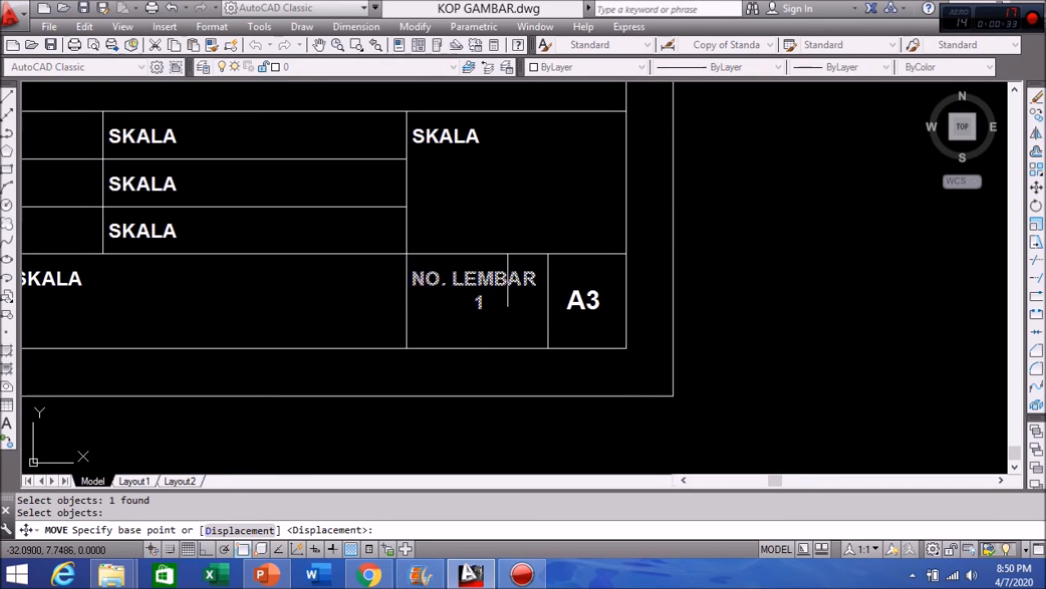
click(535, 296)
click(540, 314)
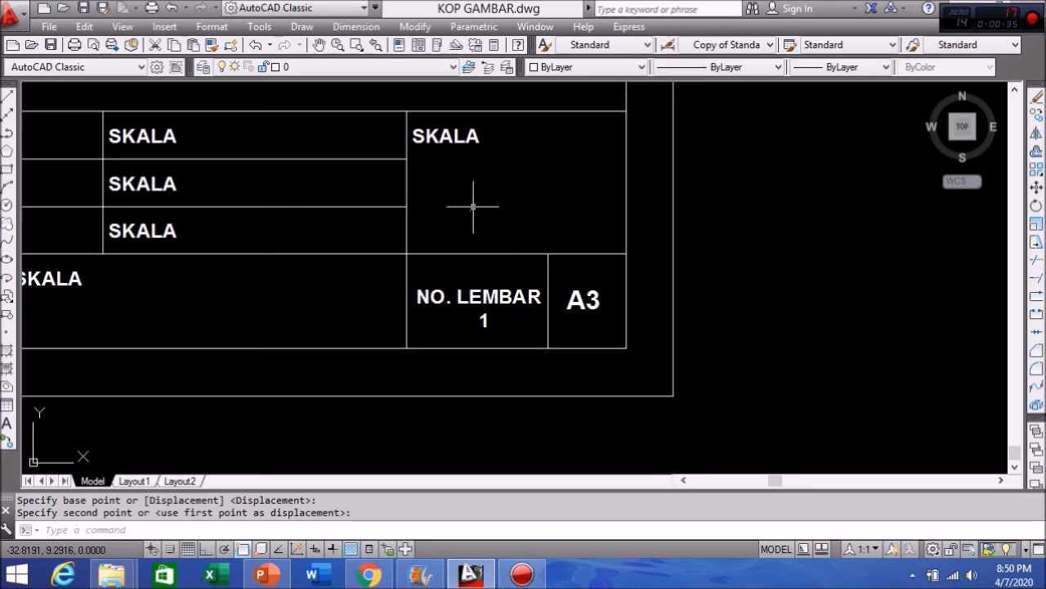
key(Return)
key(Return)
Step: Retype the upper-right cell's SKALA label as KETERANGAN
double_click(471, 143)
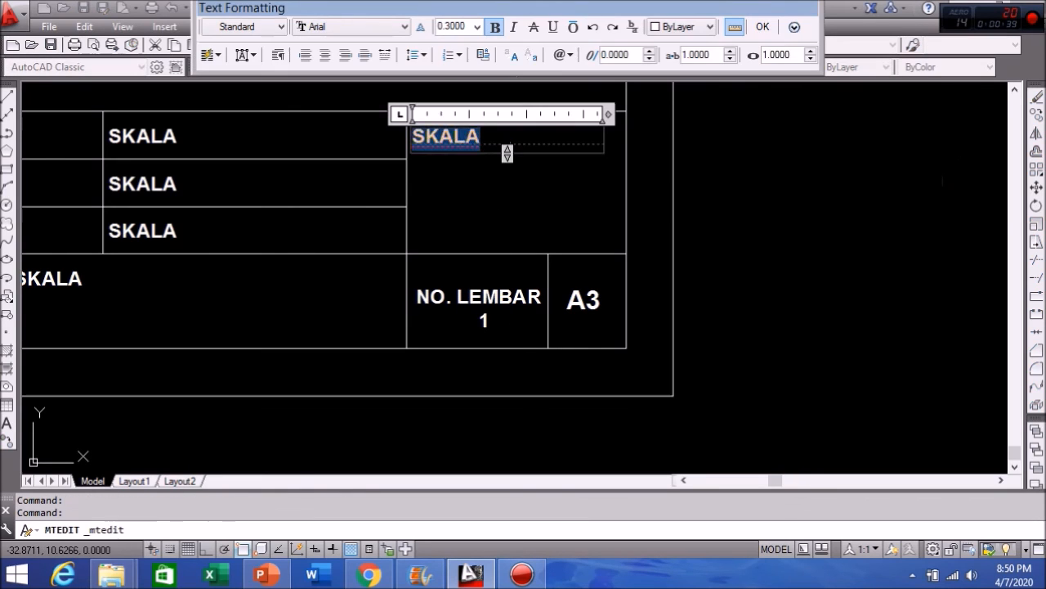
text(KETERANGAN)
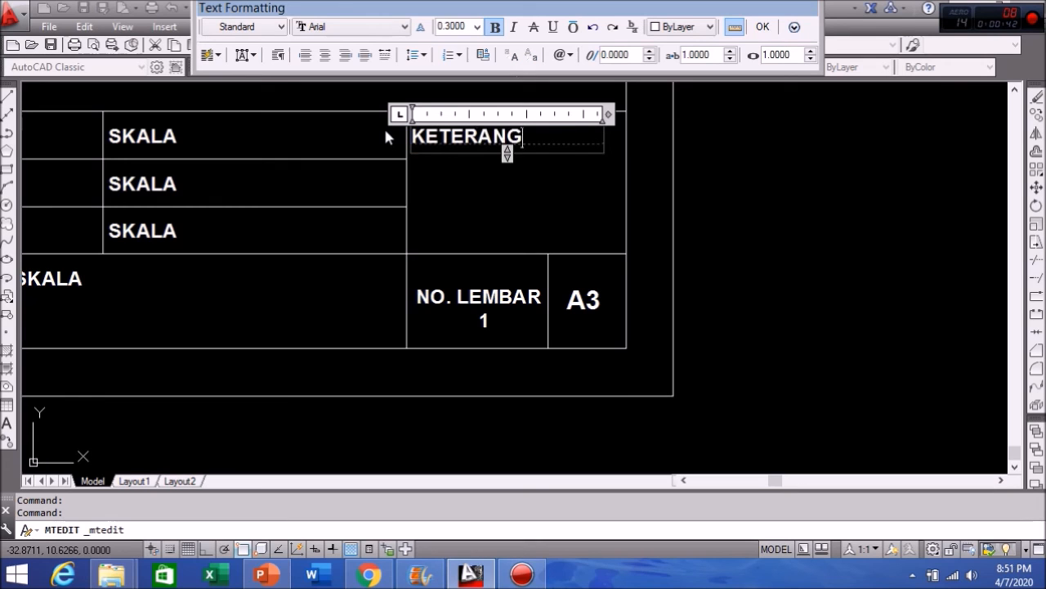
click(765, 27)
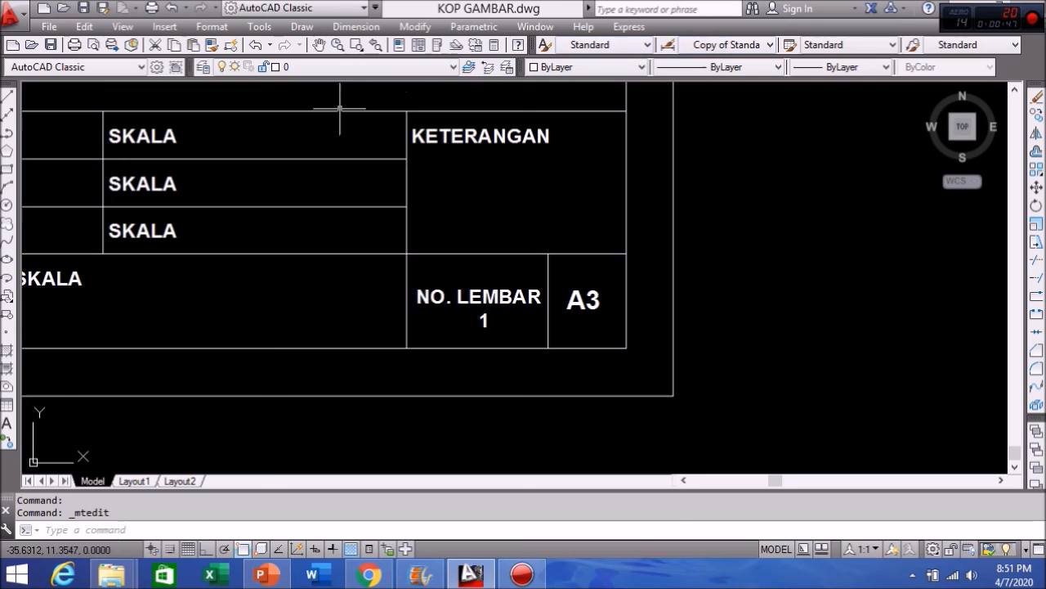
Step: Change the lower-middle SKALA text to 'JUDUL GAMBAR' with a 0.6 text height
mouse_move(444, 215)
middle_down()
mouse_move(666, 234)
mouse_move(689, 224)
mouse_move(622, 272)
middle_up()
click(332, 288)
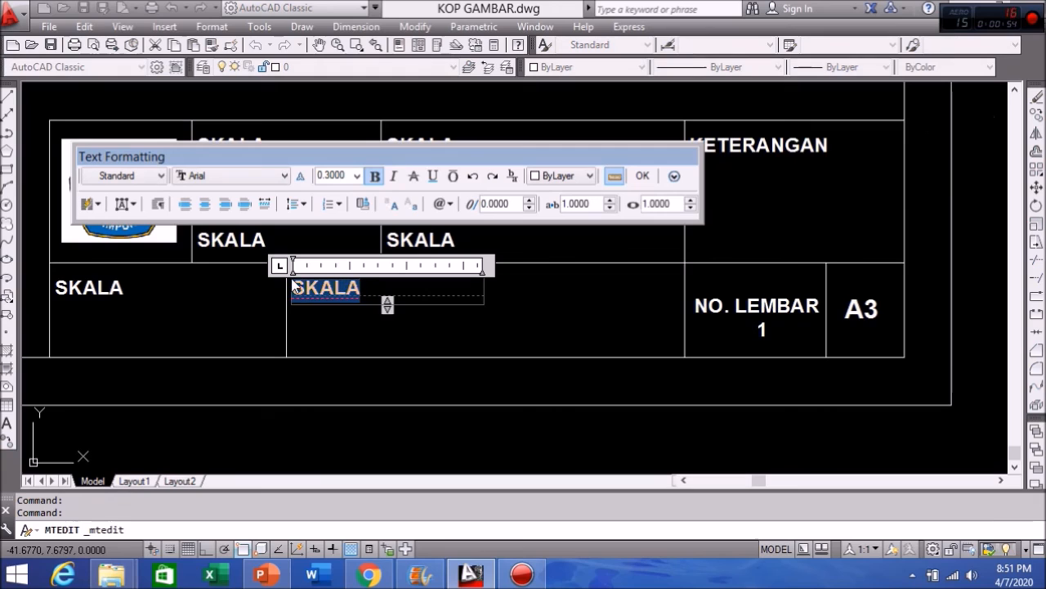
text(JUDUL)
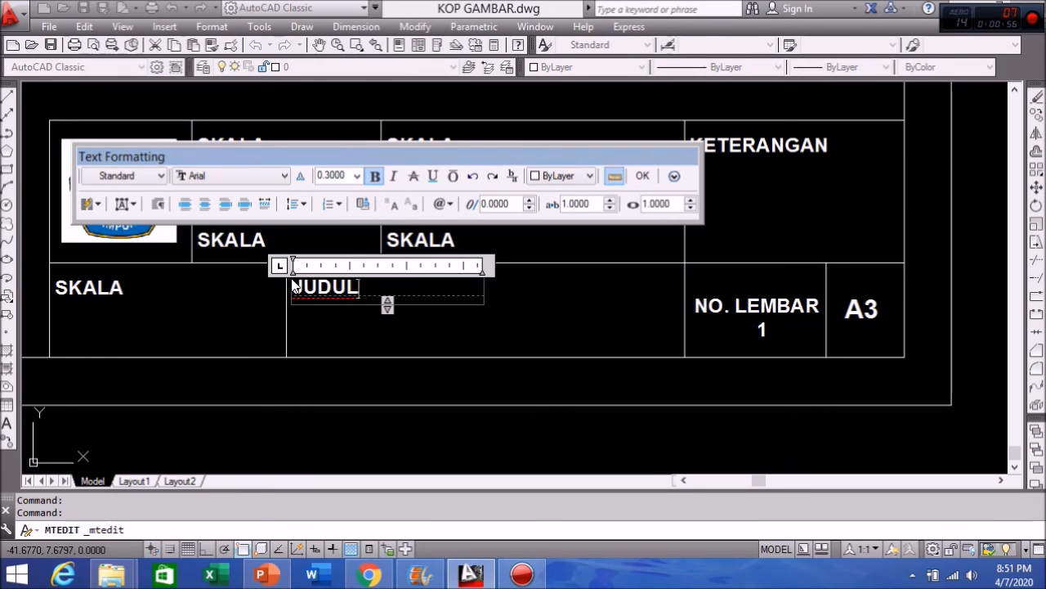
text( GAMBAR)
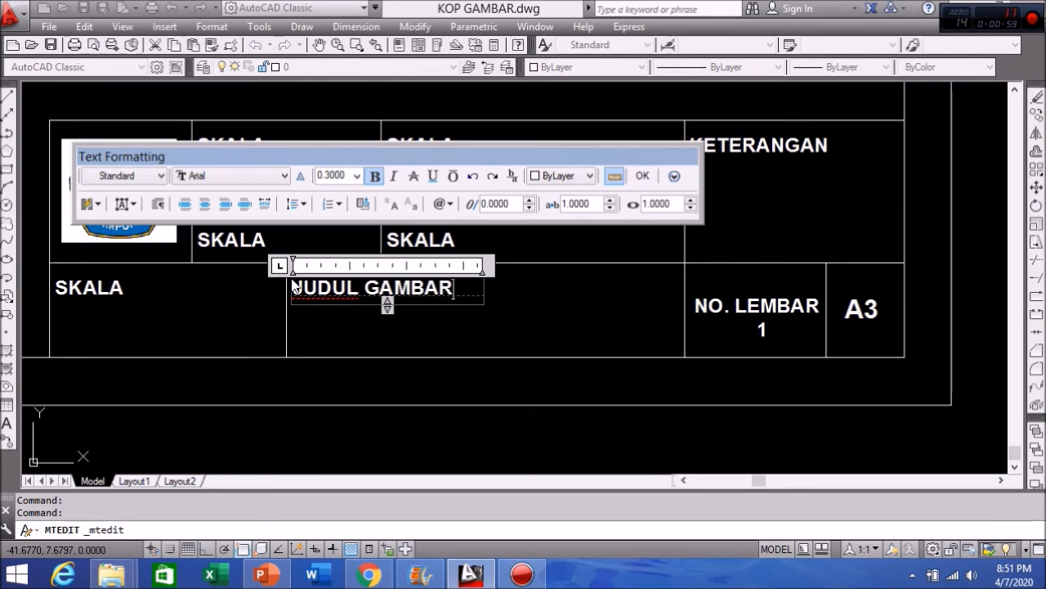
key(ctrl+shift+Left)
key(ctrl+shift+Left)
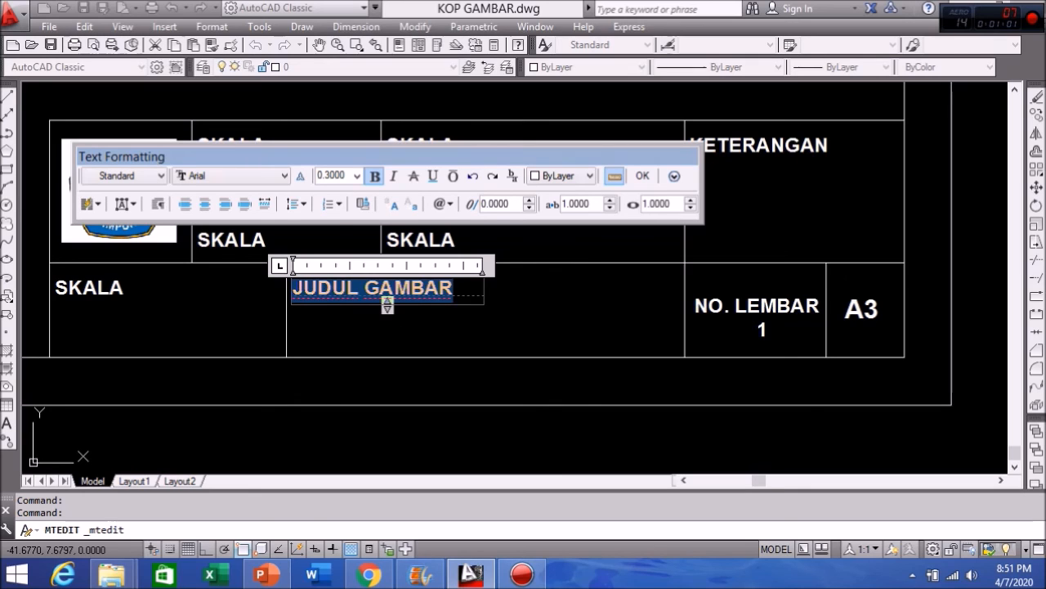
click(358, 176)
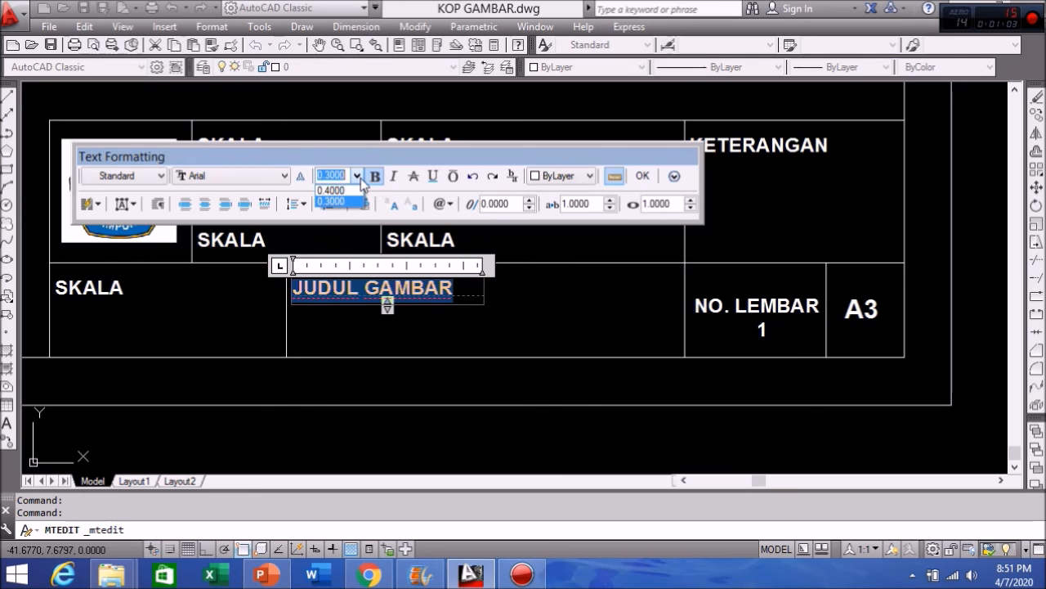
text(0)
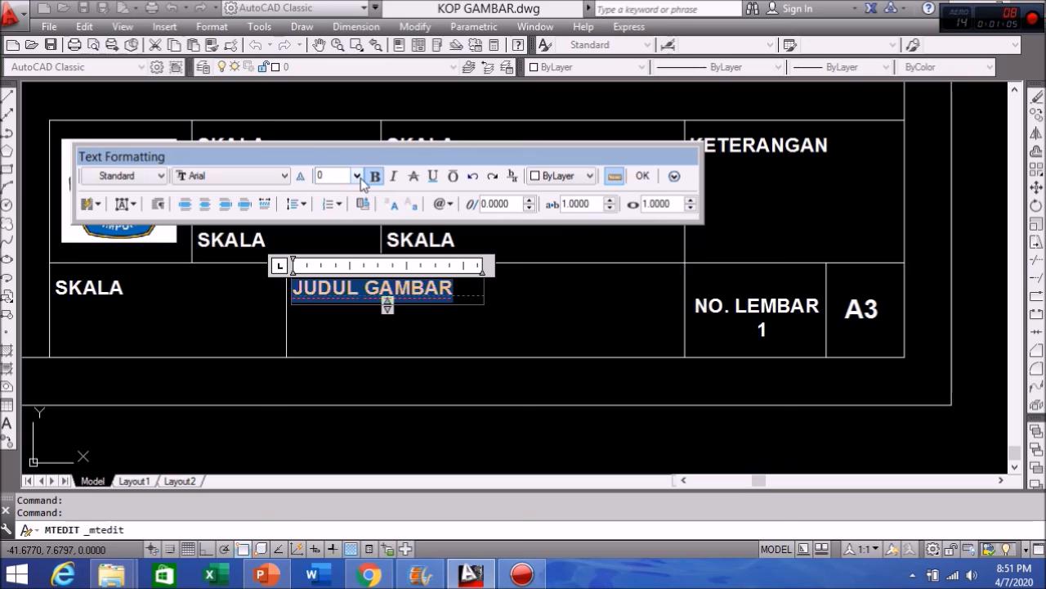
text(.6)
key(Return)
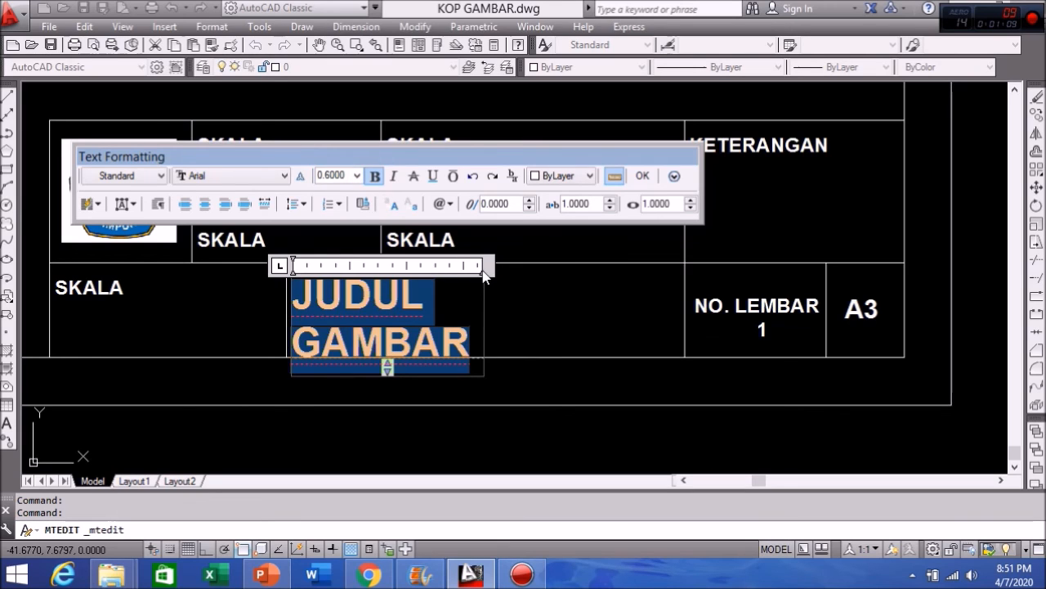
click(500, 300)
Step: Widen the JUDUL GAMBAR text box to one line and move it to the cell centre
click(393, 316)
click(381, 295)
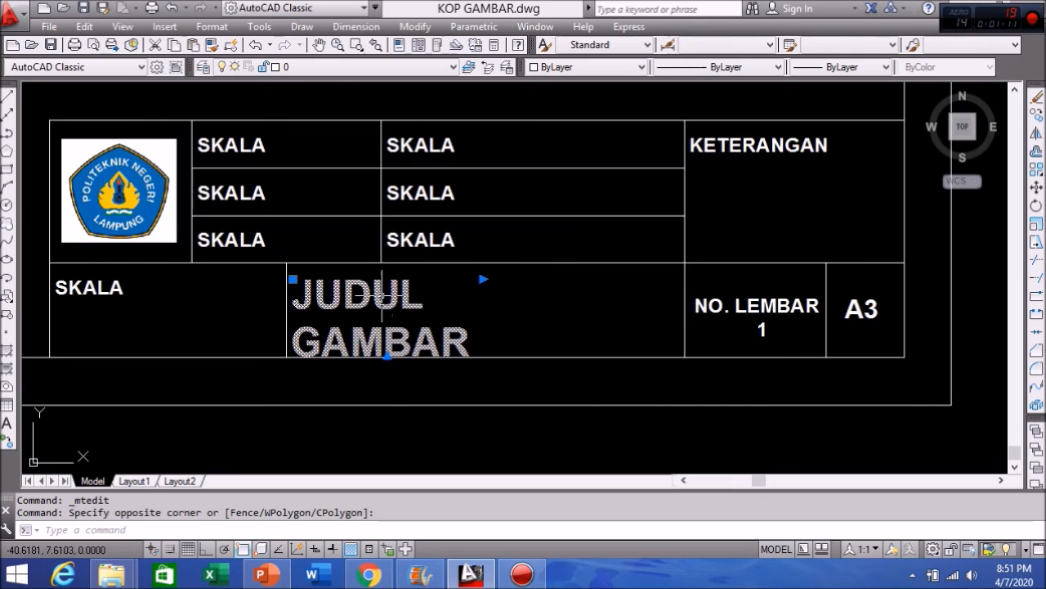
click(483, 279)
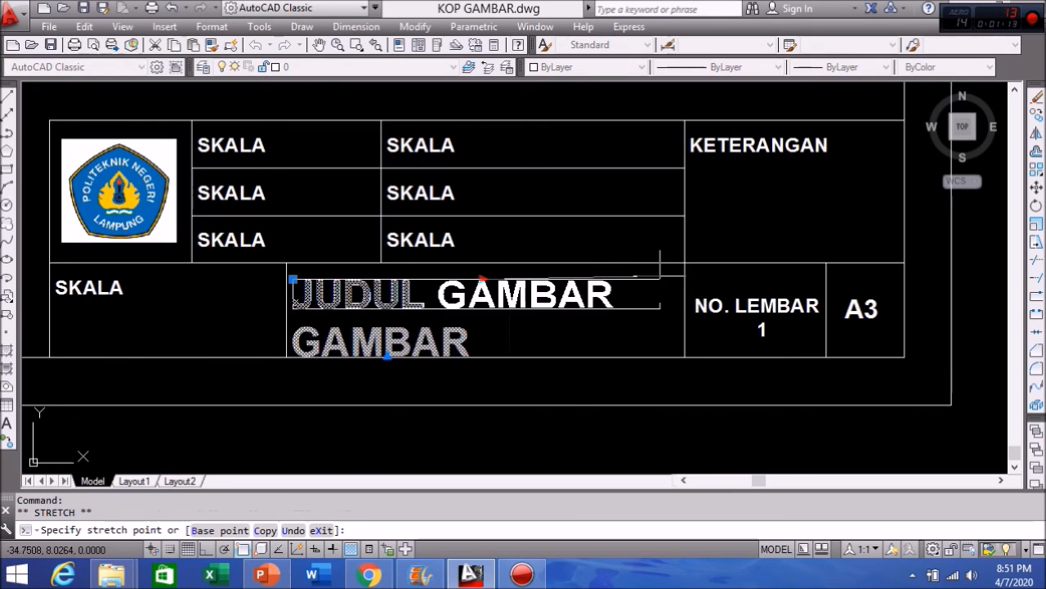
click(664, 277)
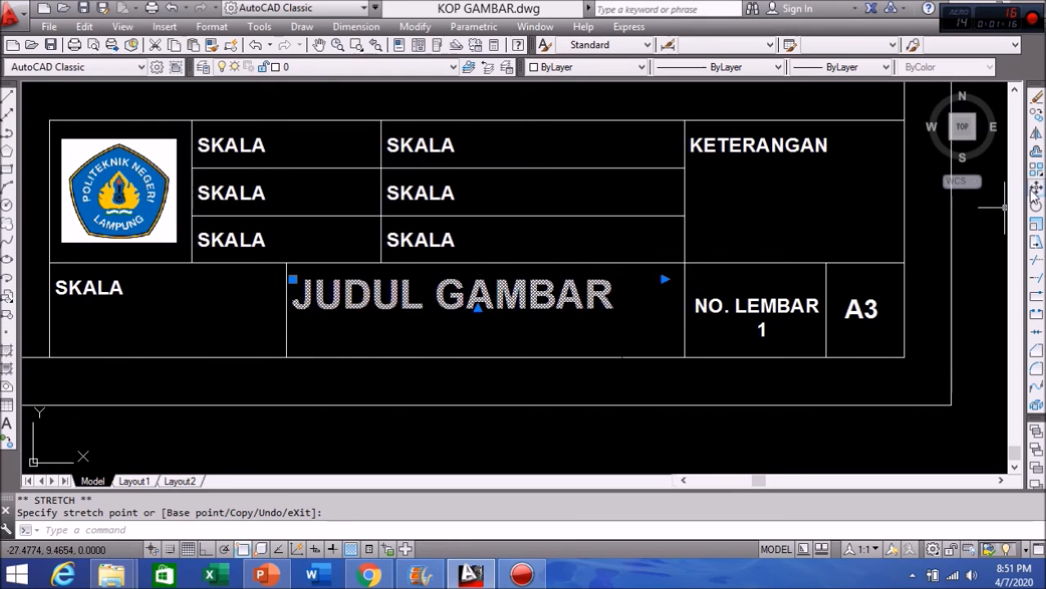
click(1036, 186)
click(470, 302)
click(493, 313)
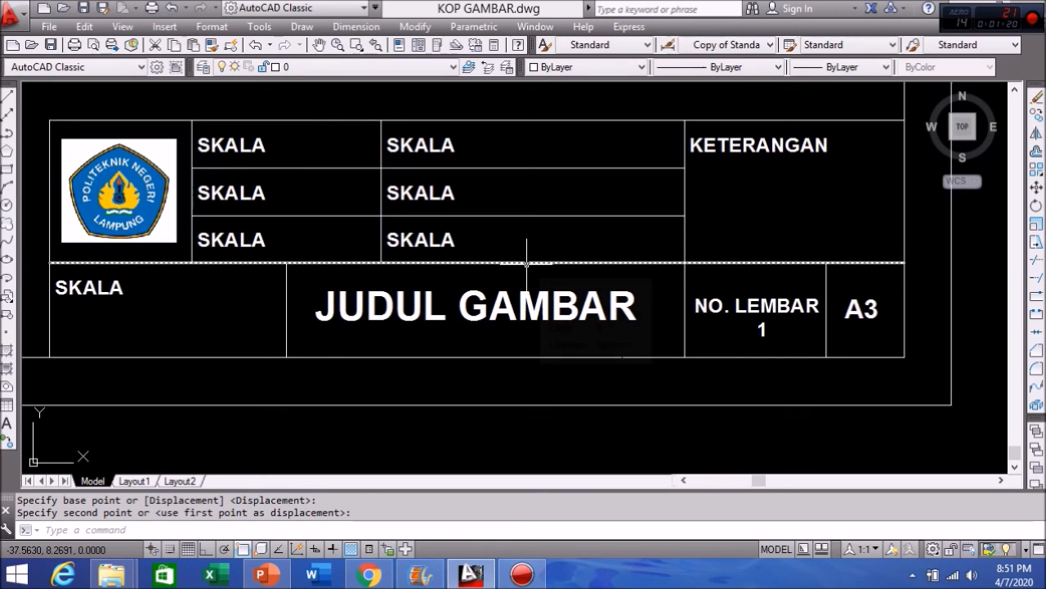
Step: Replace the lower-left SKALA text with 'POLITEKNIK NEGERI LAMPUNG'
double_click(88, 287)
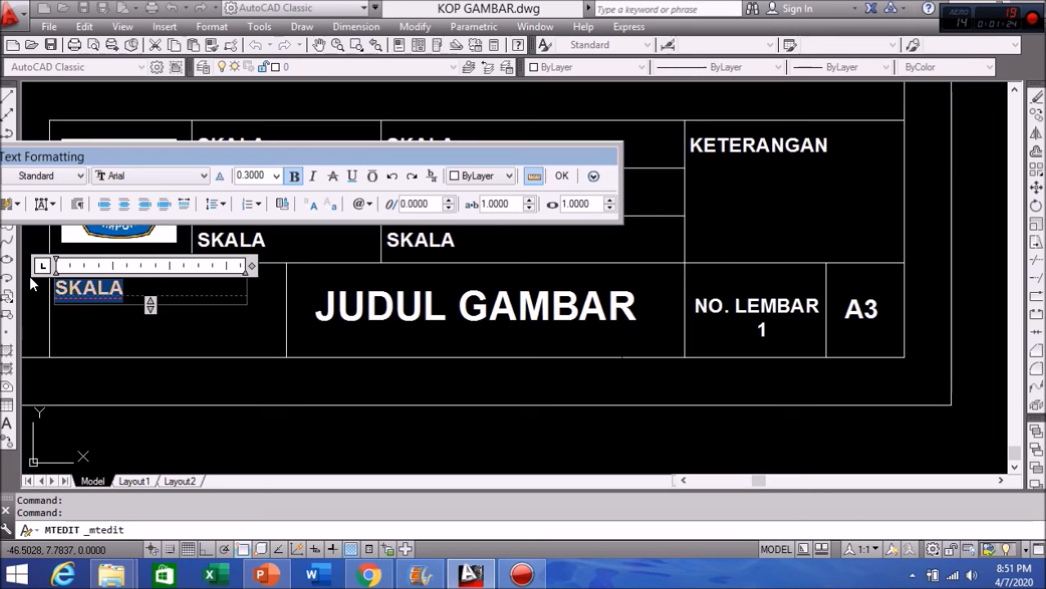
text(POLITEKNIK NEGERI LAMP)
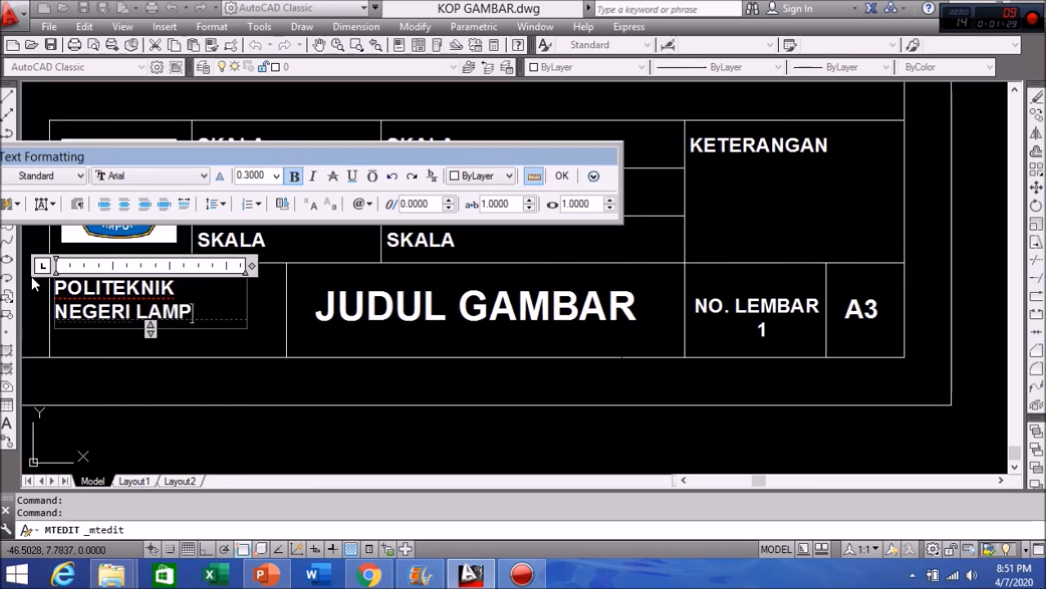
text(UNG)
click(561, 175)
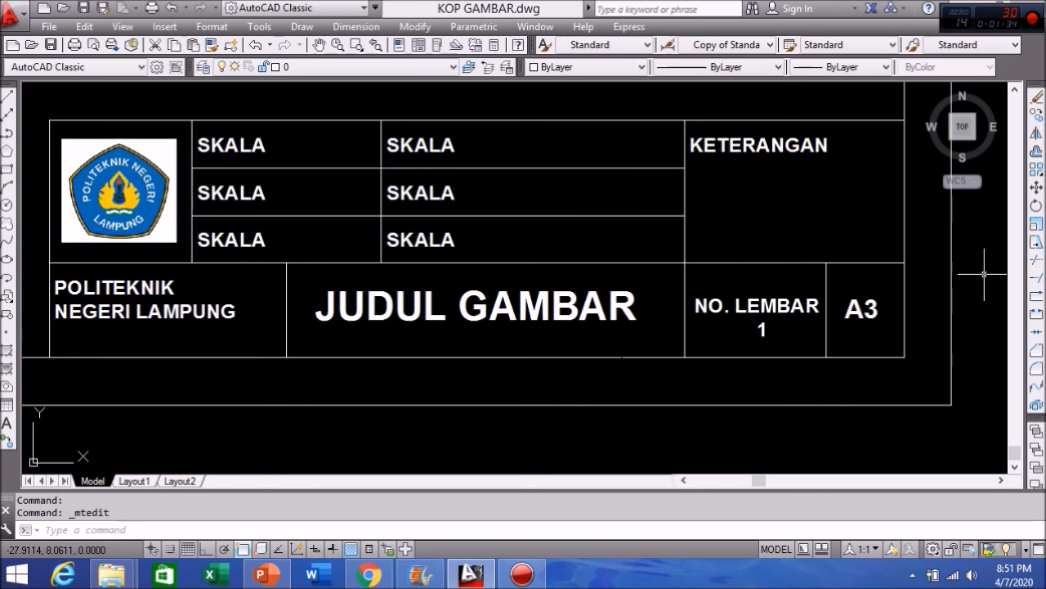
Step: Move the POLITEKNIK NEGERI LAMPUNG text slightly right and down within its cell
click(1036, 187)
click(136, 307)
key(Return)
click(138, 311)
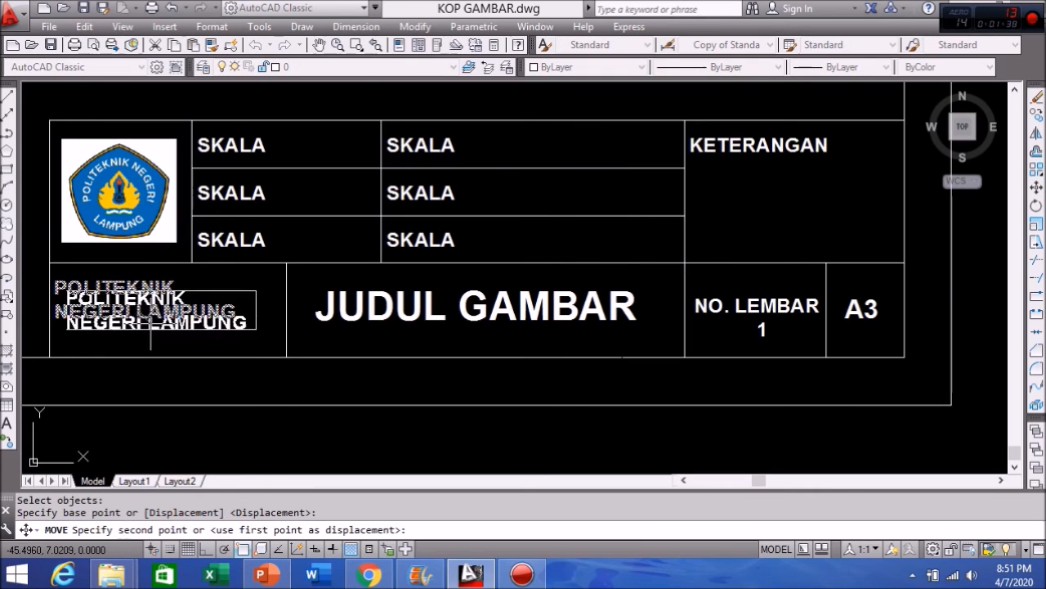
click(150, 319)
click(386, 139)
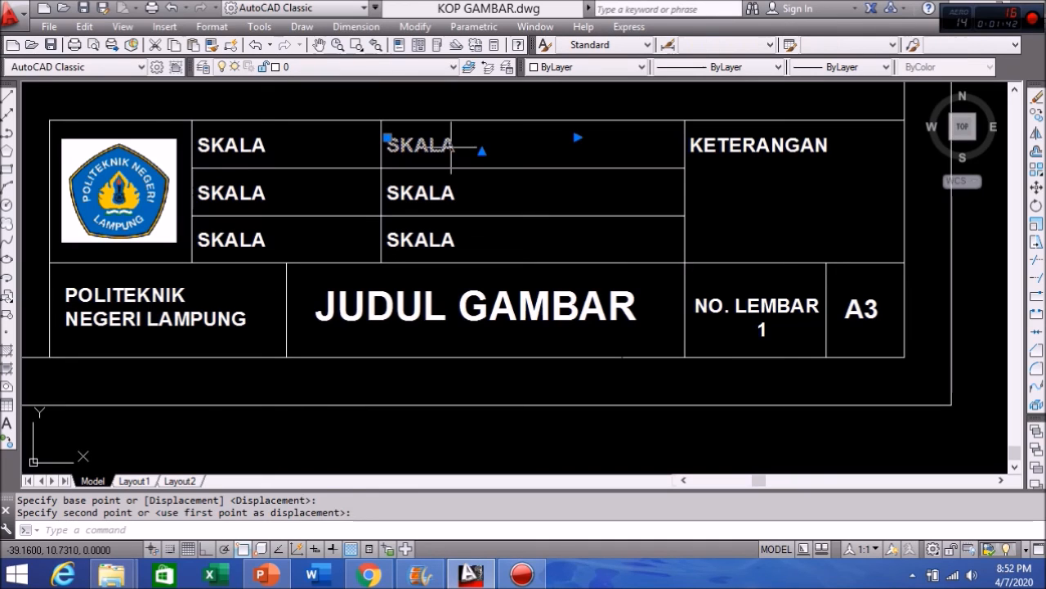
Step: Relabel the three middle-column SKALA placeholders as DIGAMBAR, NPM and DIPERIKSA
double_click(421, 145)
text(DIG)
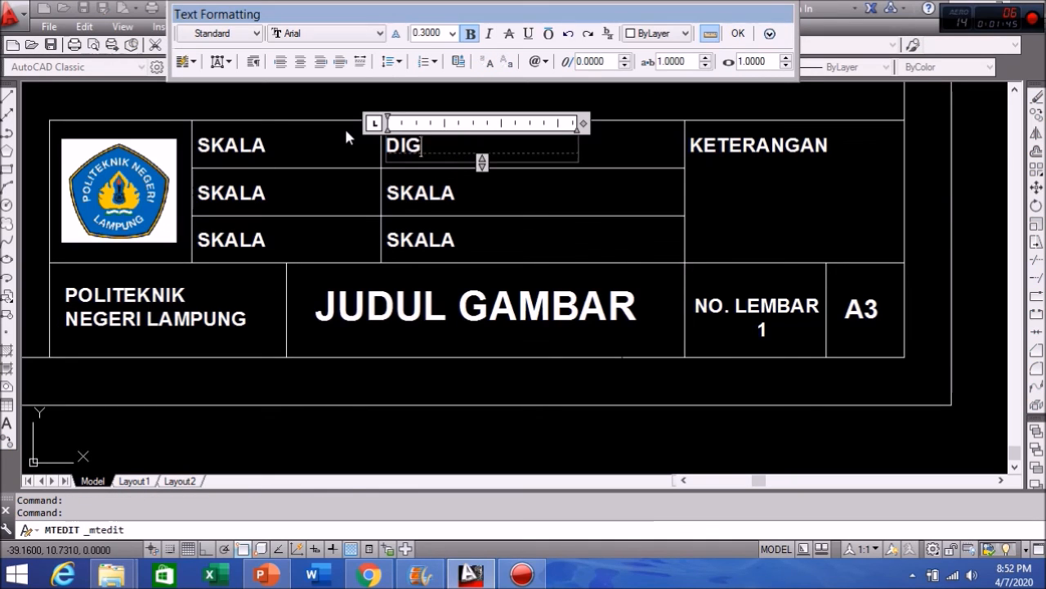
text(AMBAR)
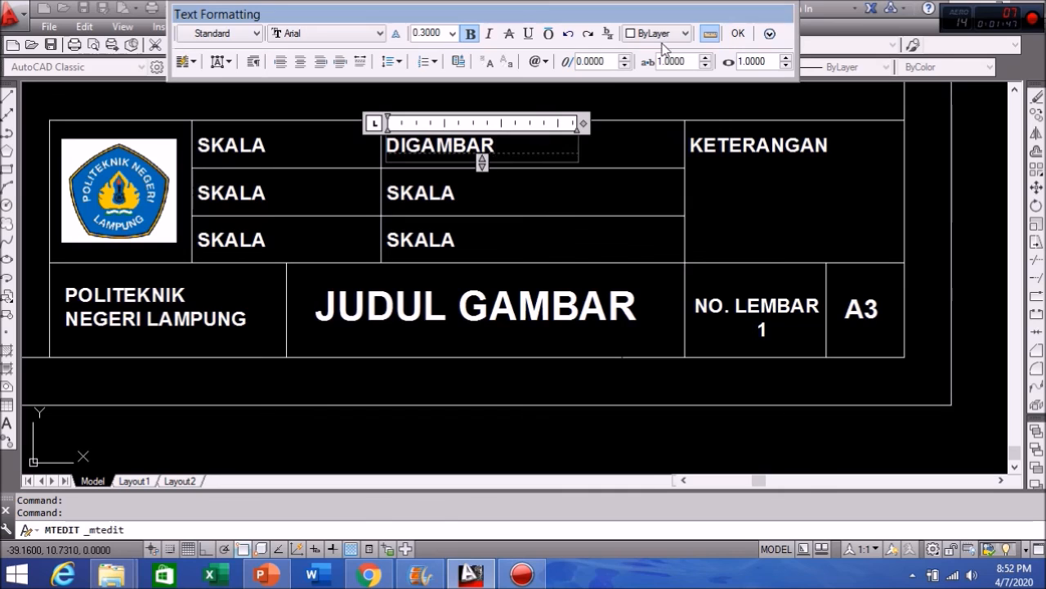
click(739, 34)
double_click(441, 193)
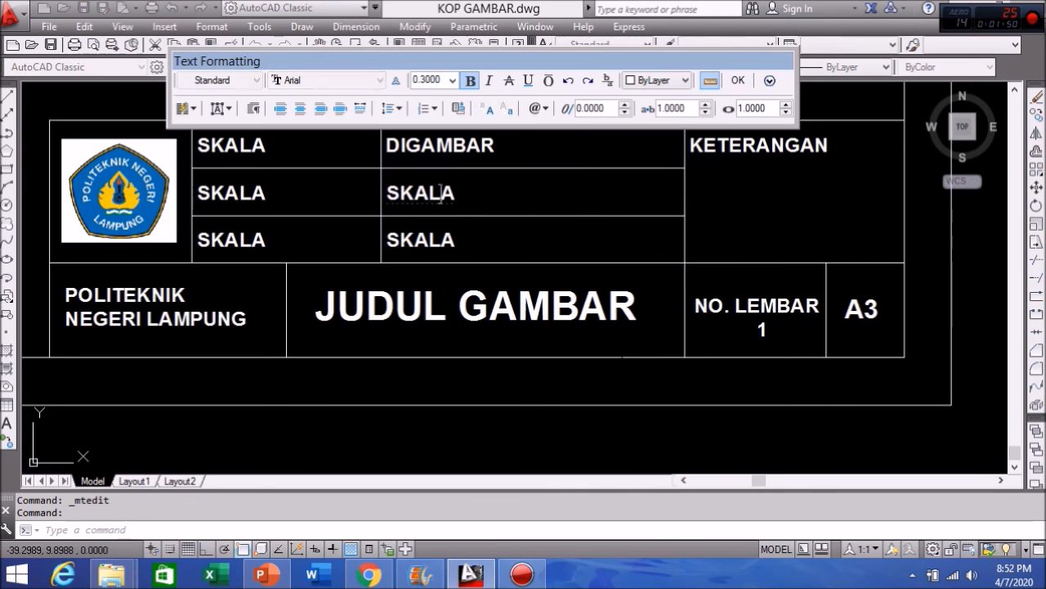
text(NPM)
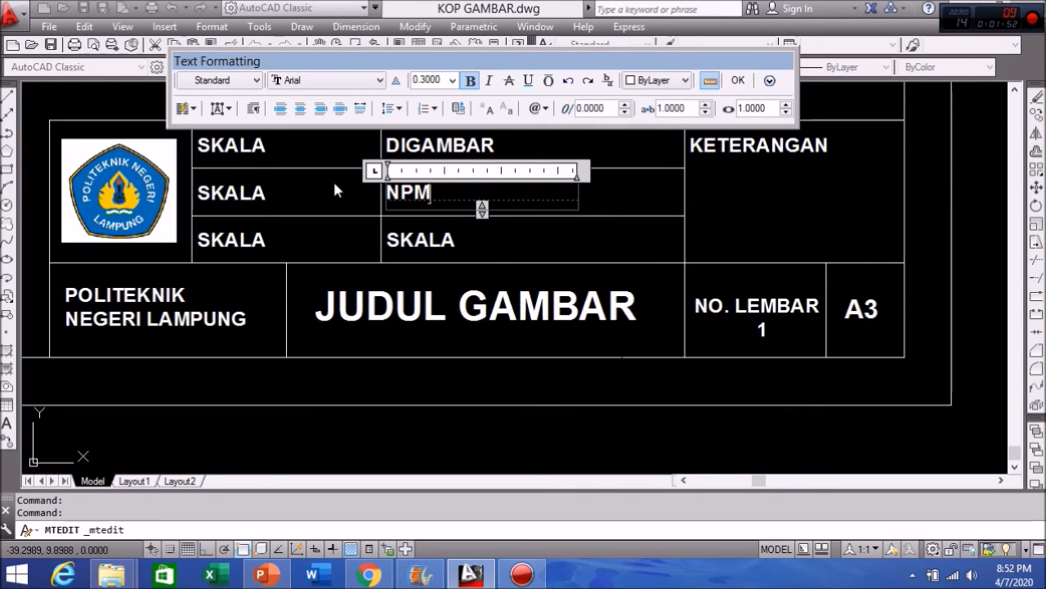
click(337, 188)
double_click(442, 239)
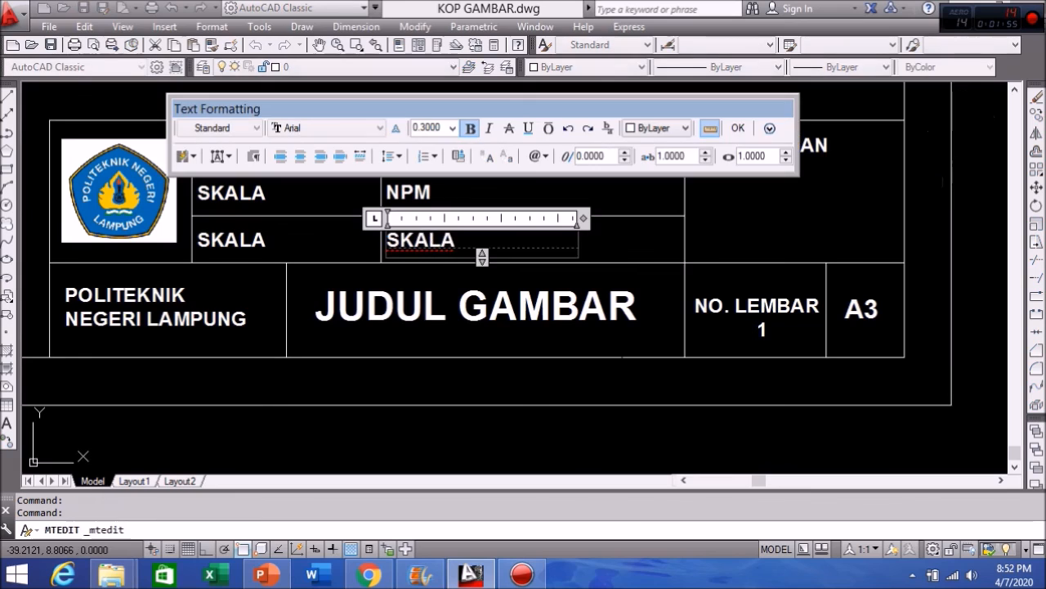
text(DIPERIKSA)
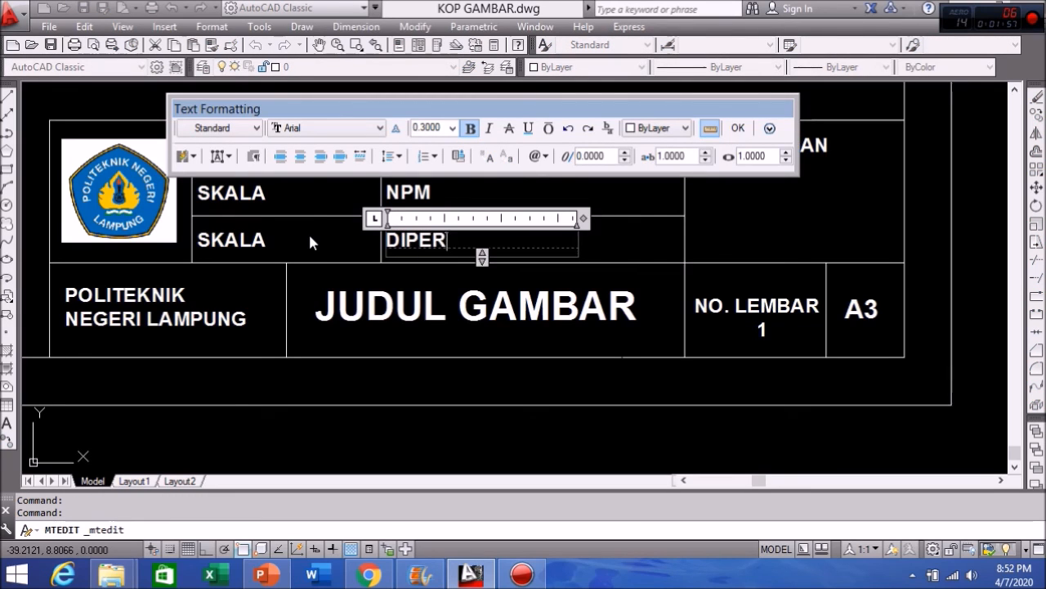
click(738, 131)
click(458, 144)
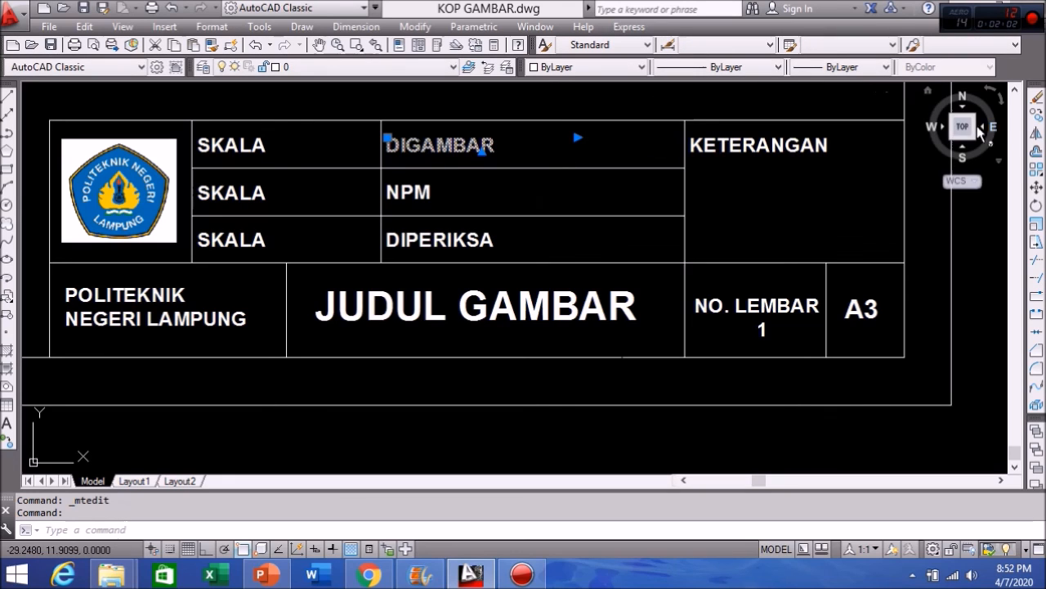
Step: Copy the DIGAMBAR label to its right with object snap turned off
click(1038, 116)
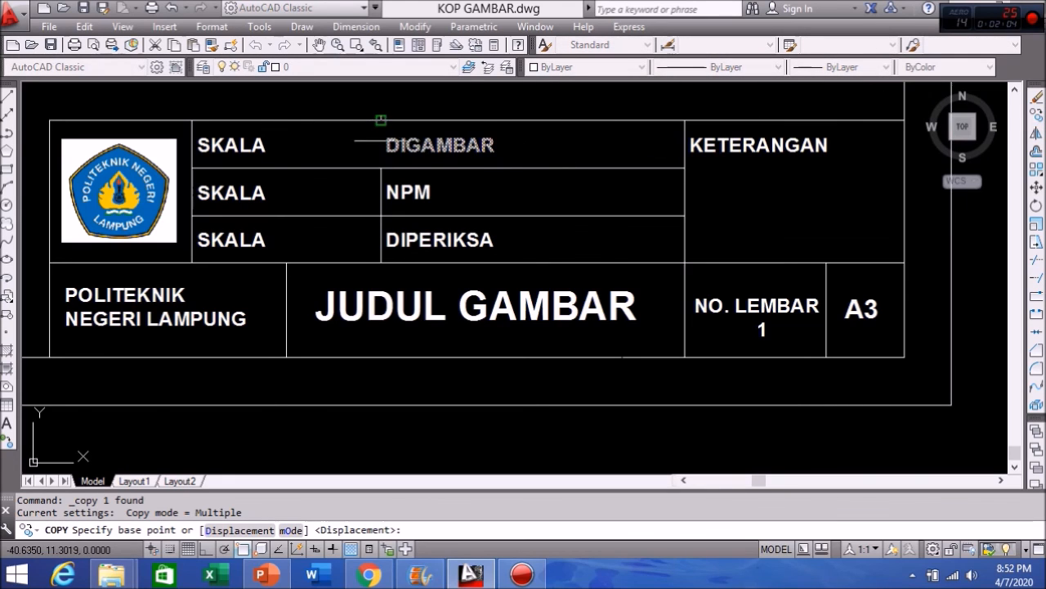
click(381, 120)
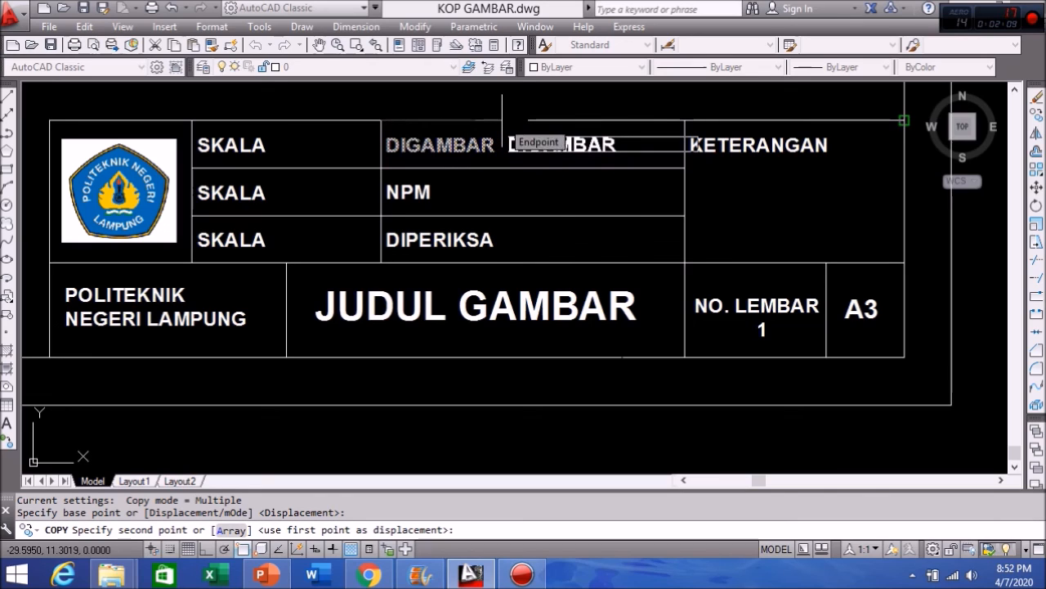
key(F3)
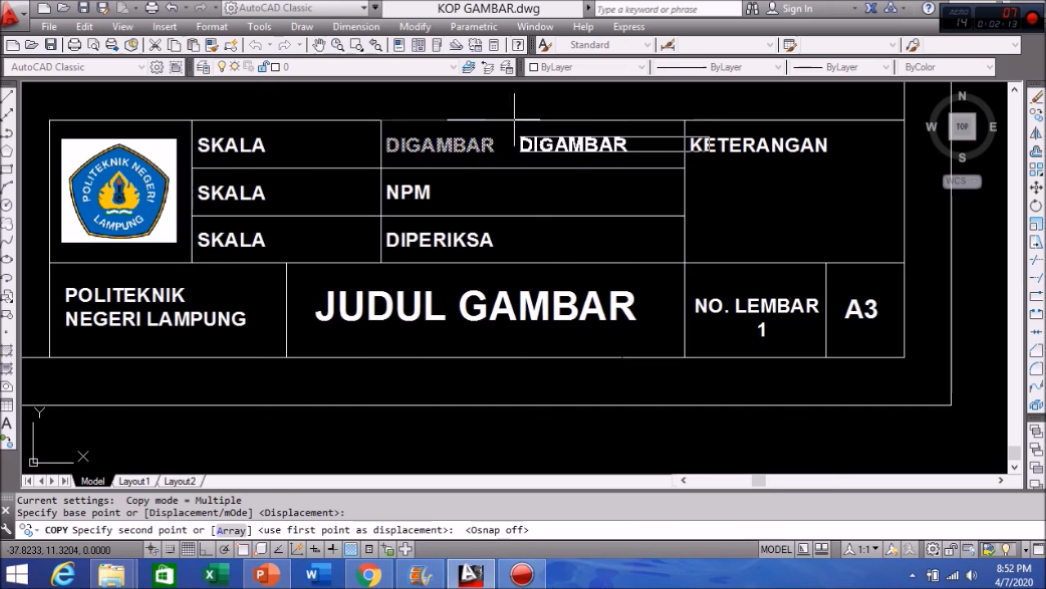
click(516, 120)
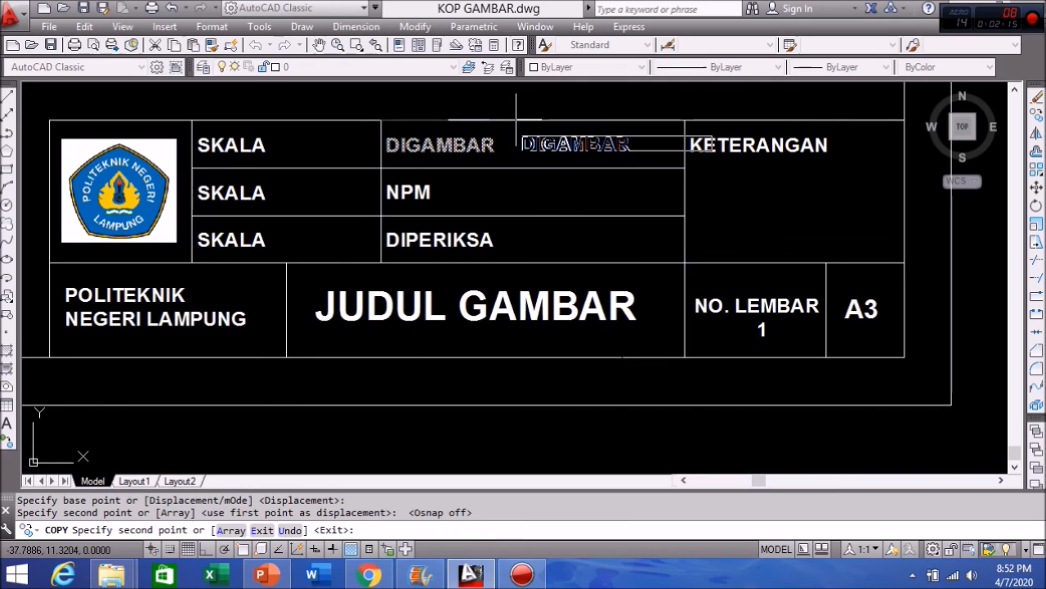
key(Return)
Step: Replace the copied text with a colon followed by the drafter's name
double_click(537, 142)
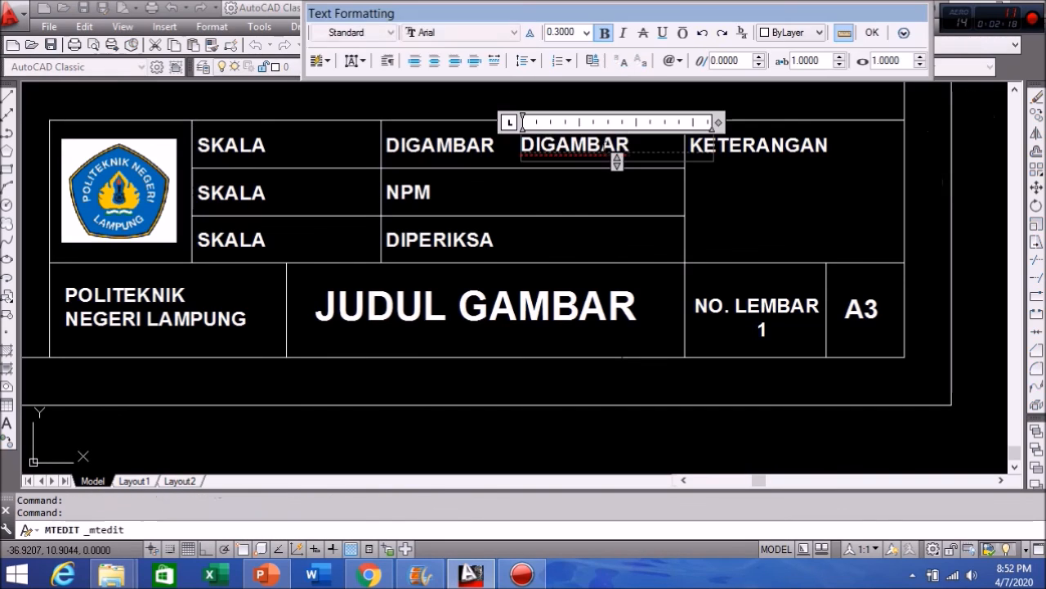
double_click(556, 146)
text(; DEDY)
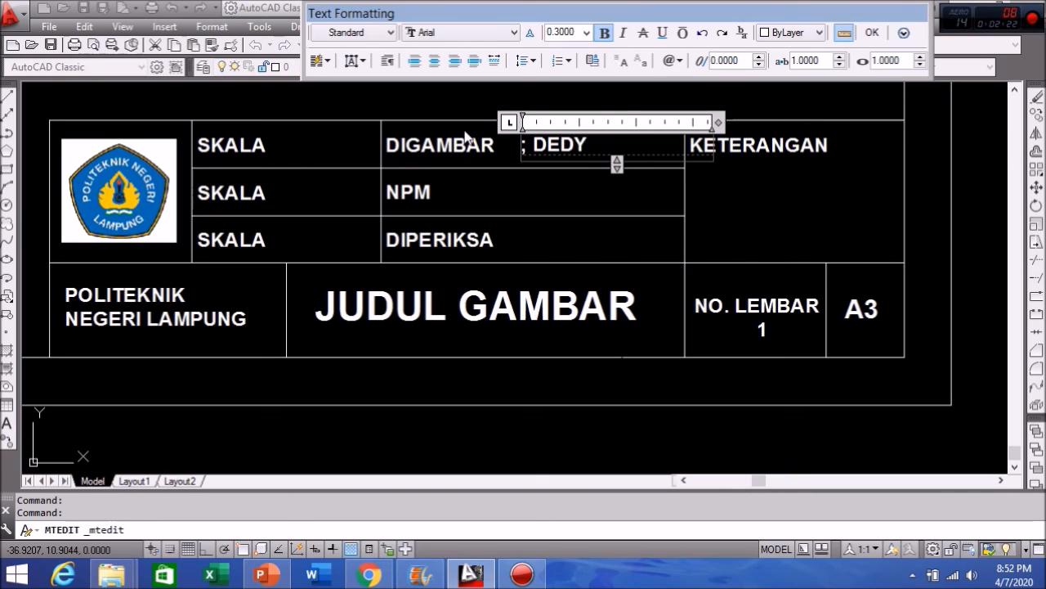
click(873, 32)
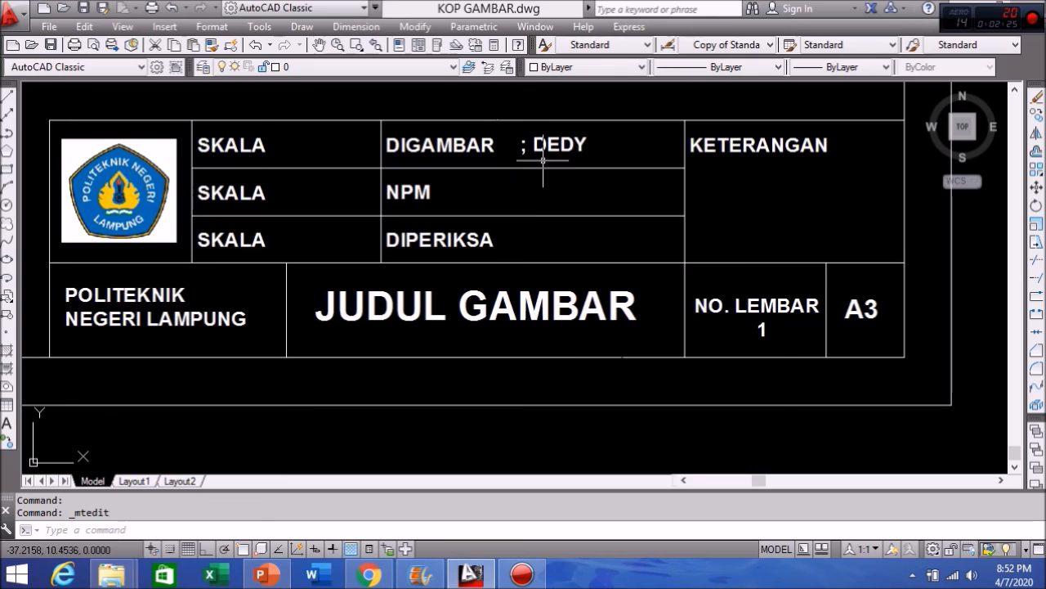
click(555, 150)
click(551, 147)
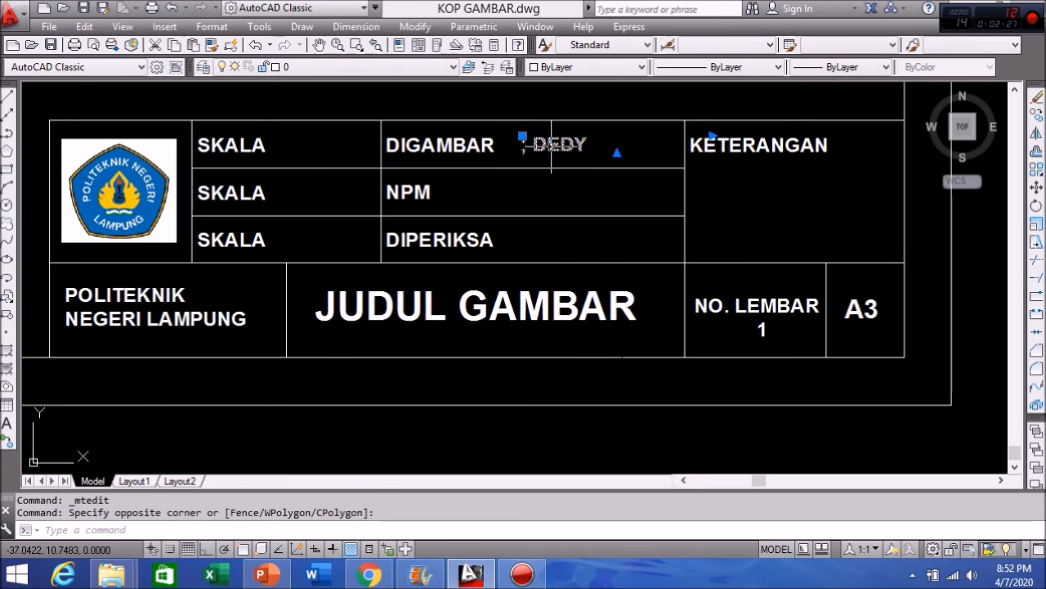
double_click(538, 147)
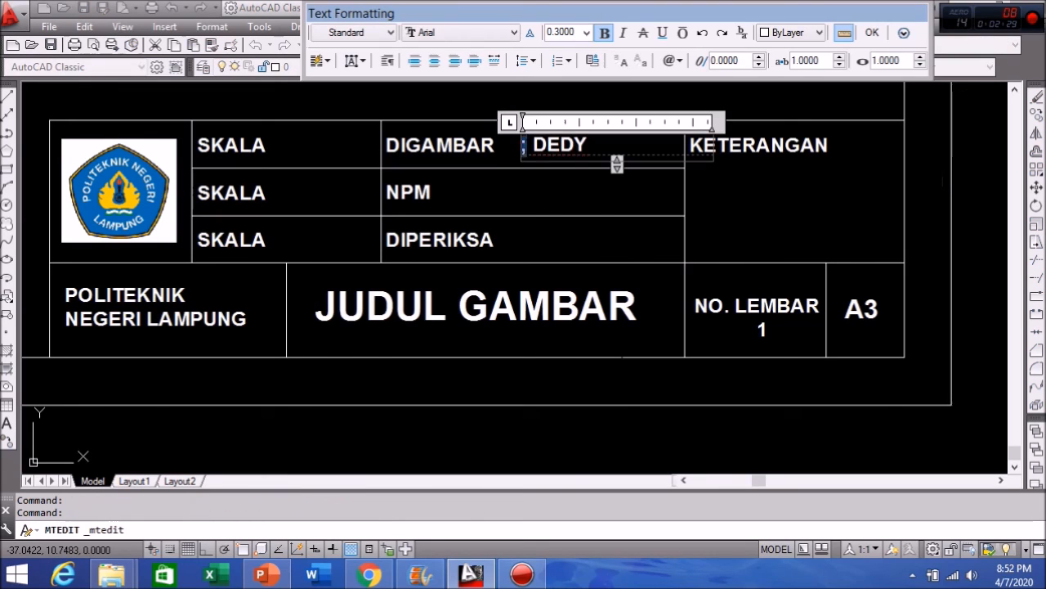
text(:)
click(872, 33)
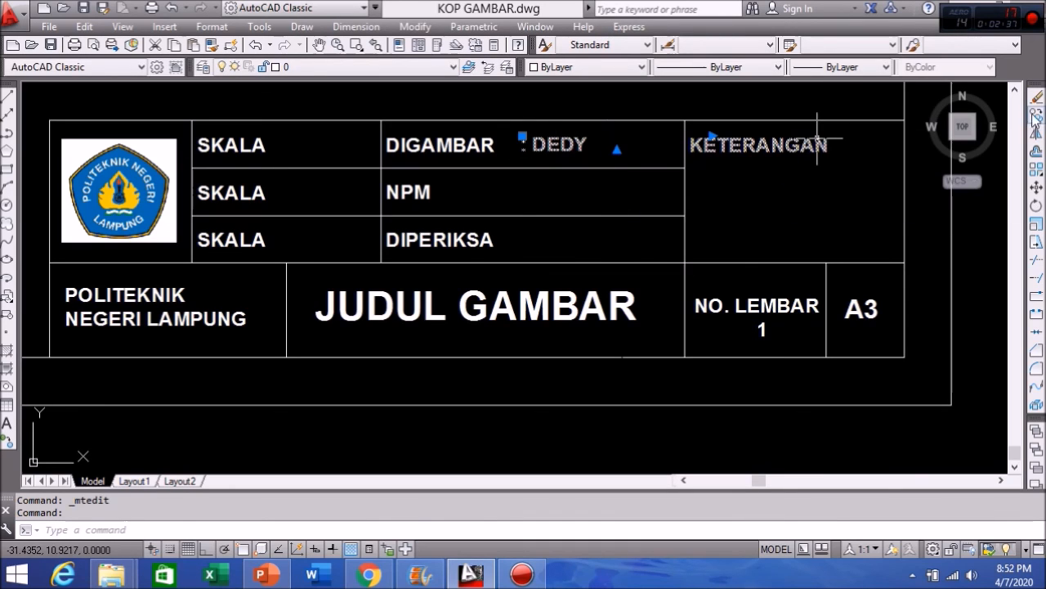
click(1036, 115)
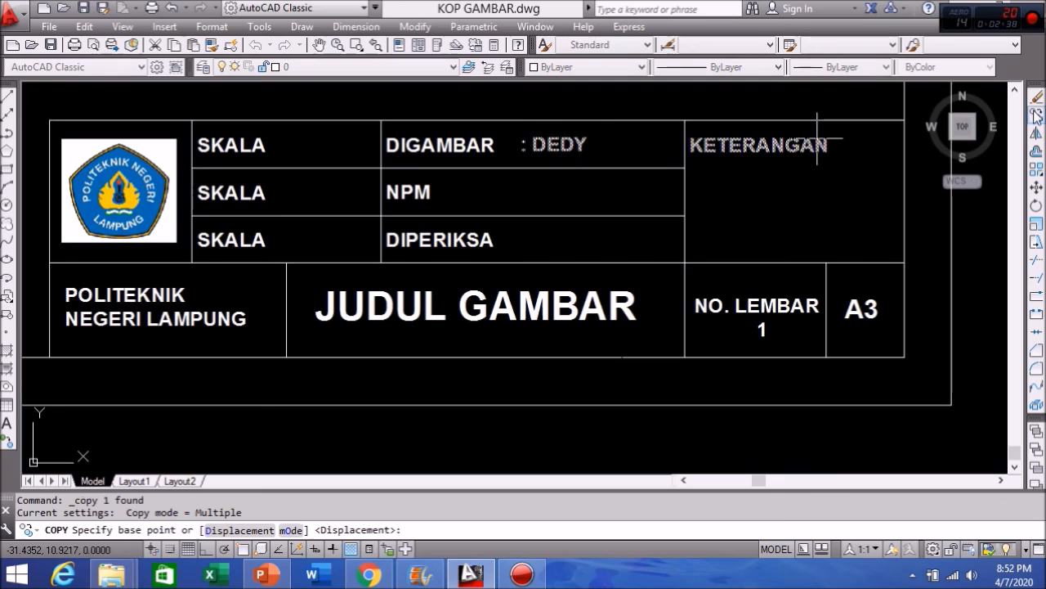
Step: Copy the name value down into the NPM and DIPERIKSA rows, snapping to the cell corner
key(F3)
click(684, 121)
click(684, 168)
click(684, 215)
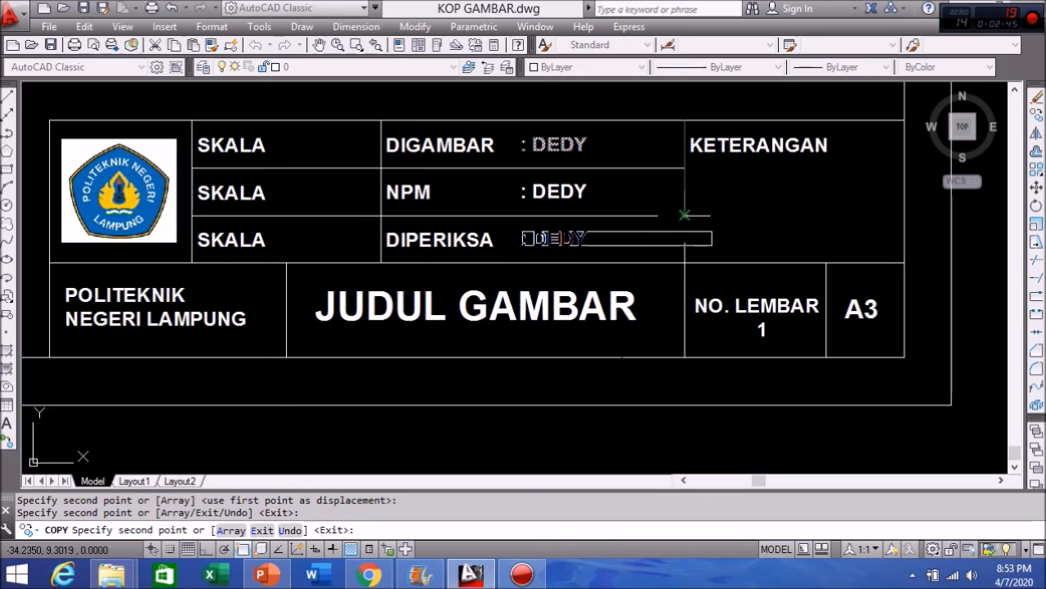
key(Return)
Step: Change the copies to the student number and the checker's name
double_click(574, 193)
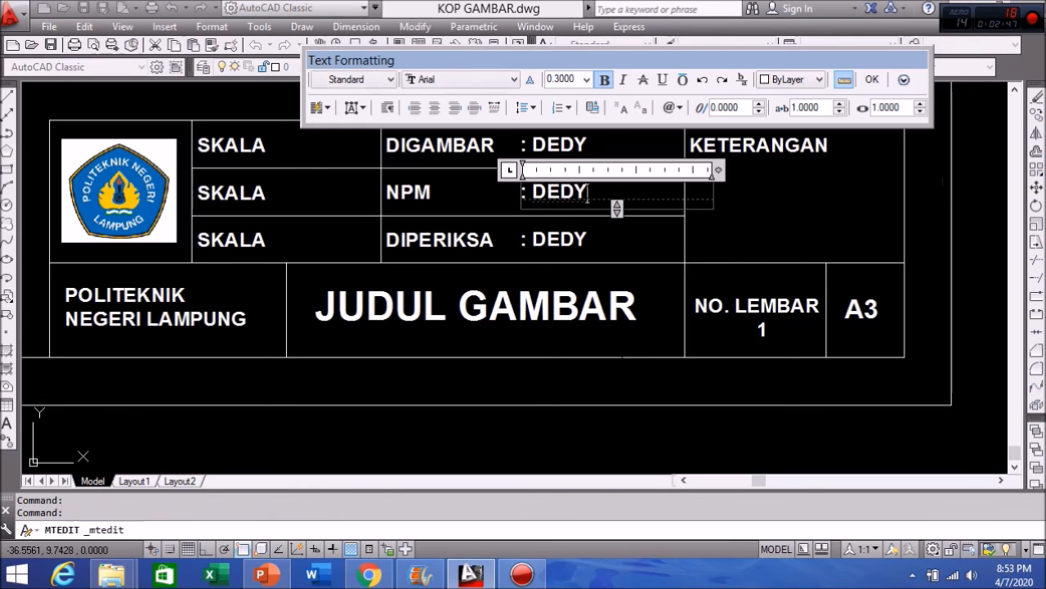
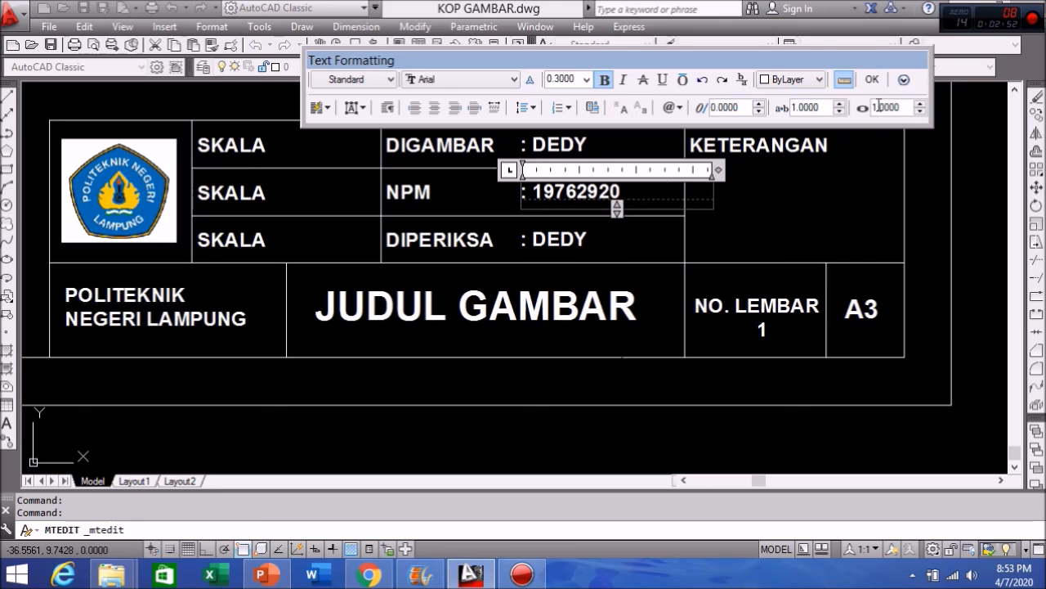
click(872, 79)
click(572, 239)
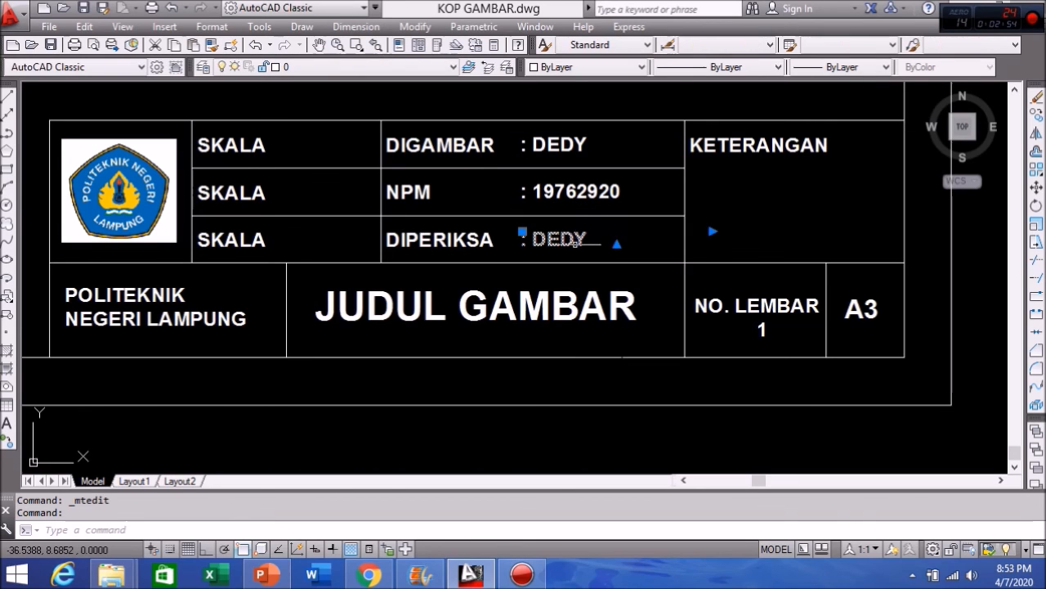
double_click(602, 240)
drag(588, 240, 533, 238)
text(ISKANDAR)
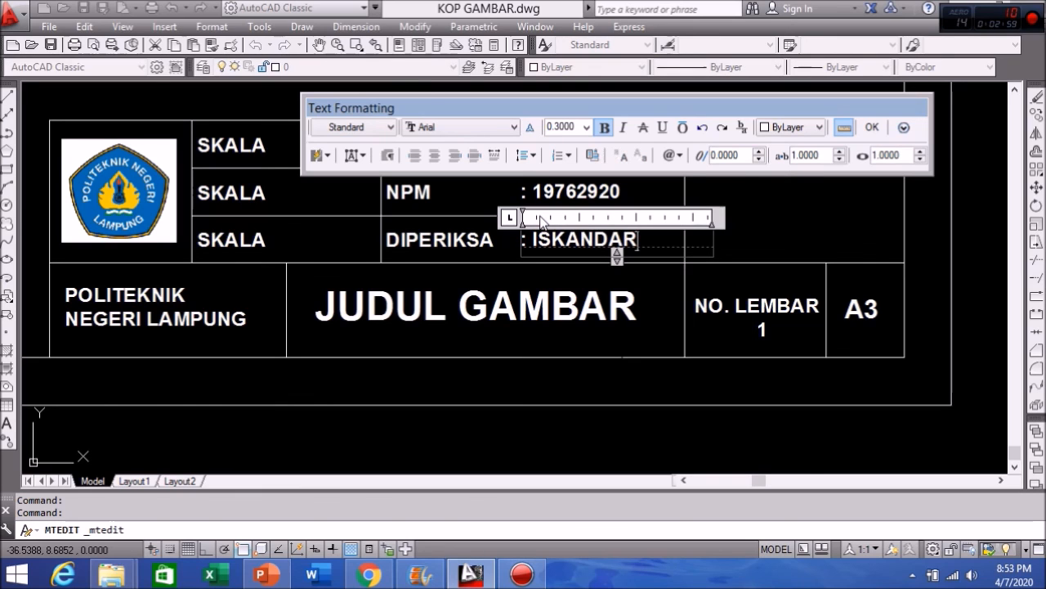
click(102, 282)
click(258, 242)
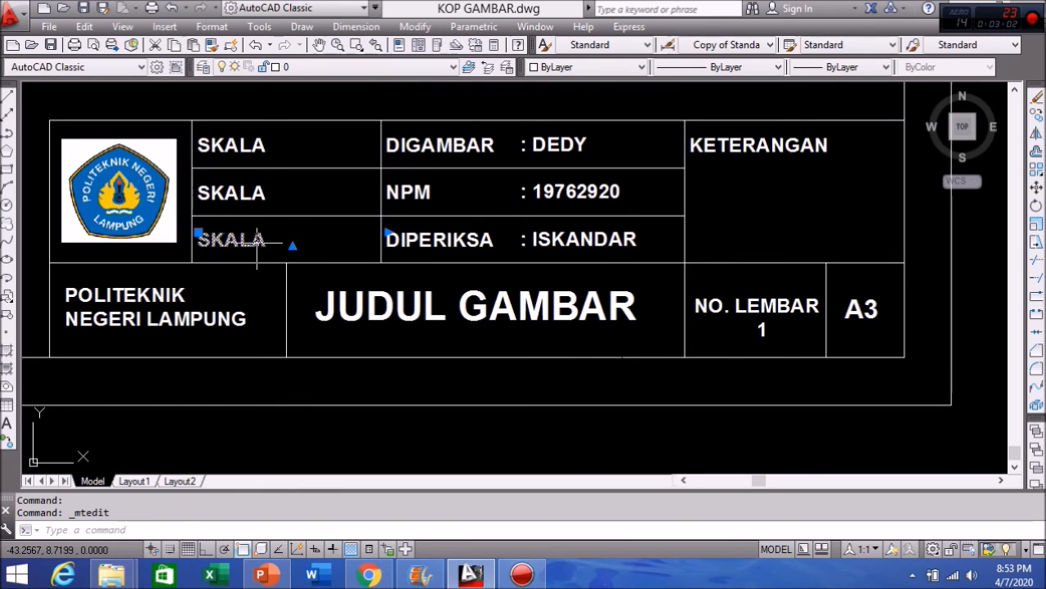
Step: Rename the third-row SKALA label to TANGGAL
drag(270, 240, 133, 243)
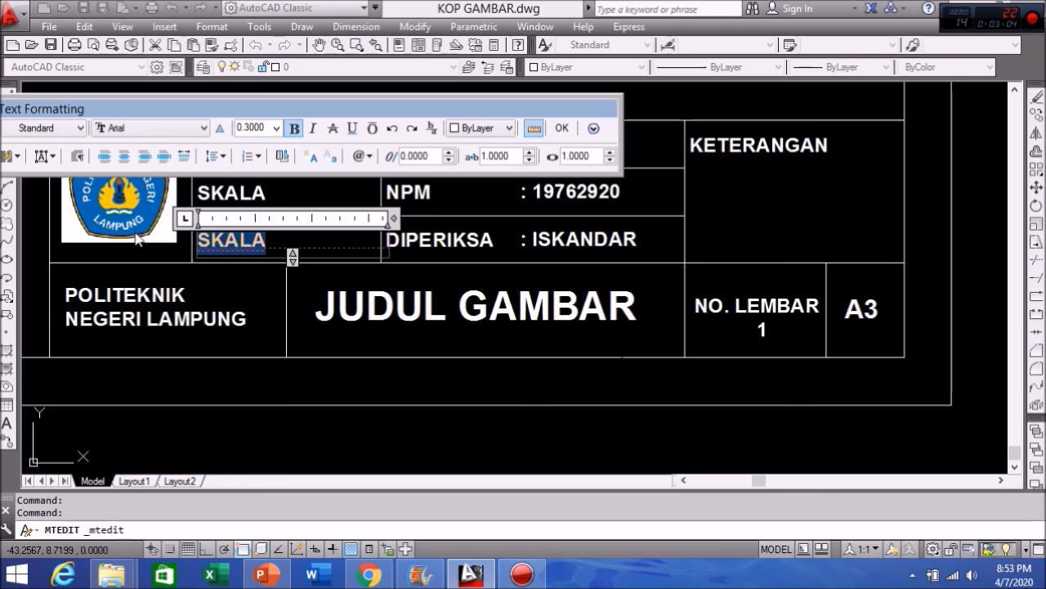
text(TANGGAL)
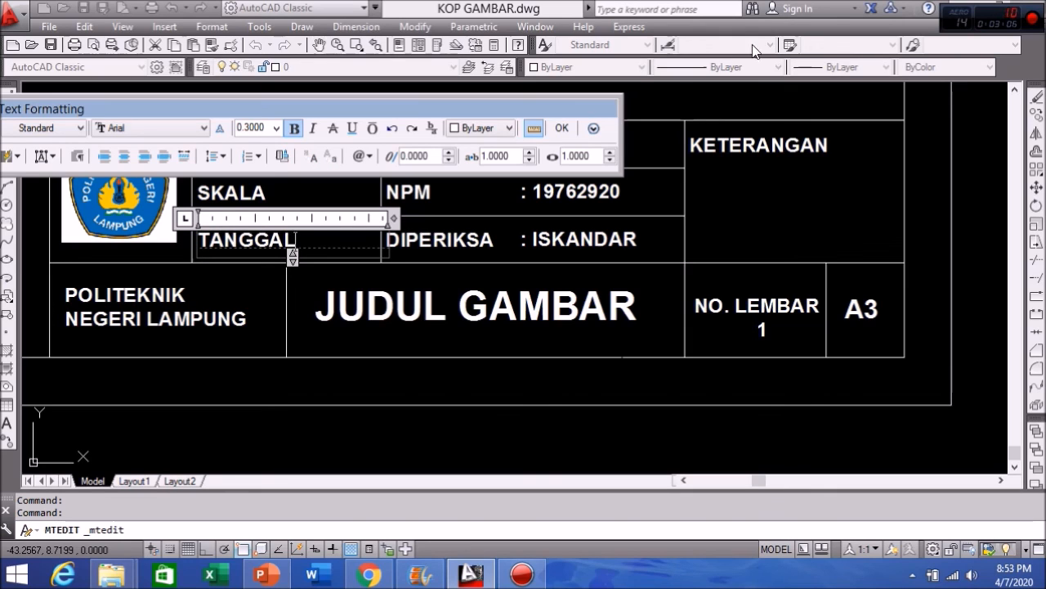
click(561, 128)
Step: Rename the second-row SKALA label to SATUAN
click(250, 193)
click(234, 196)
double_click(235, 194)
scroll(459, 241, down, 5)
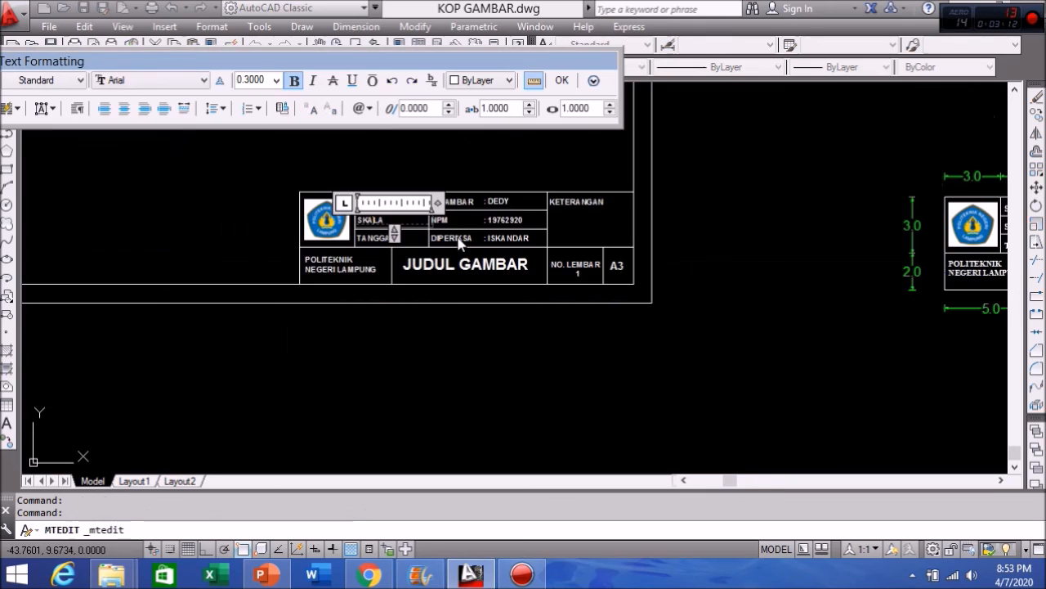
middle_drag(508, 246, 308, 233)
scroll(189, 226, up, 5)
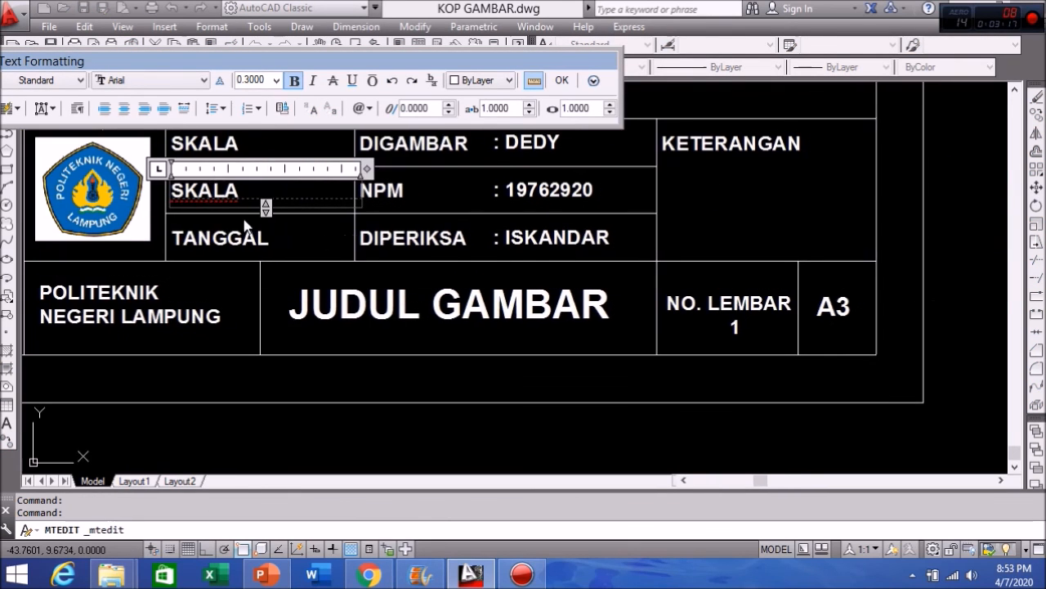
scroll(196, 187, up, 2)
double_click(185, 180)
text(S)
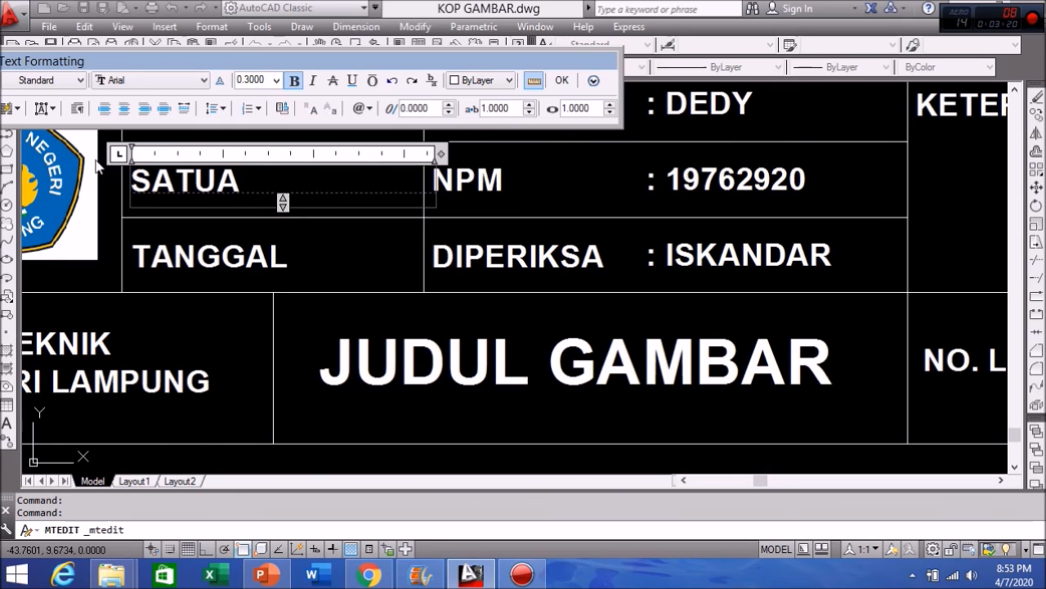
click(562, 80)
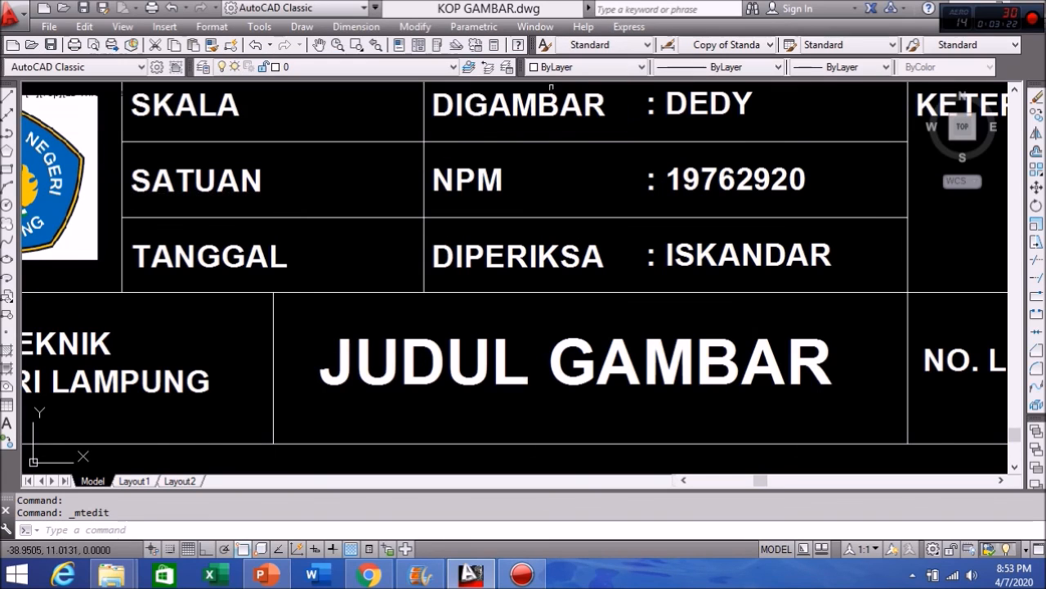
scroll(433, 245, down, 2)
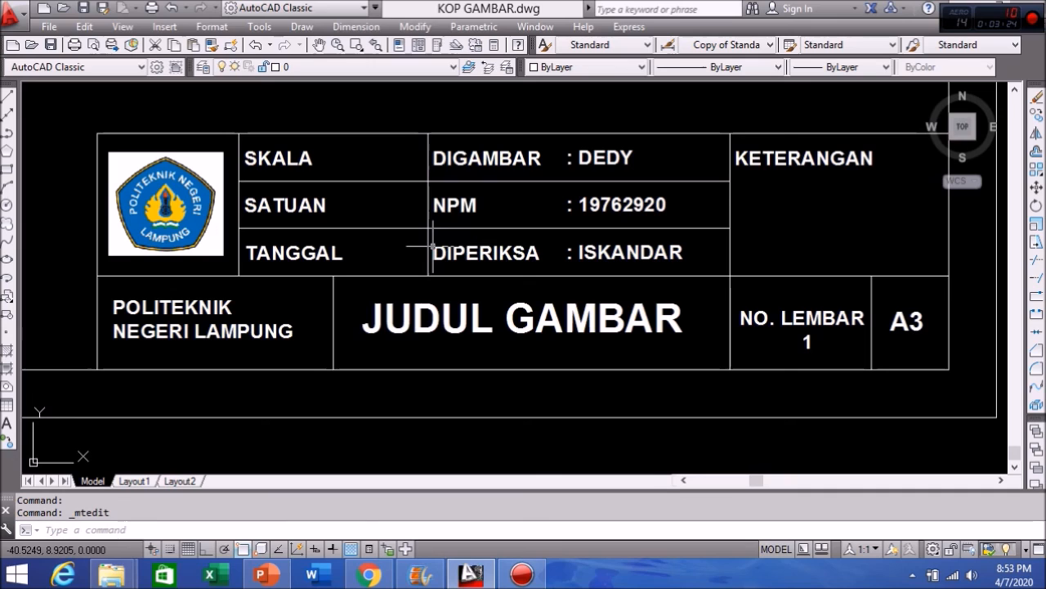
scroll(396, 262, down, 6)
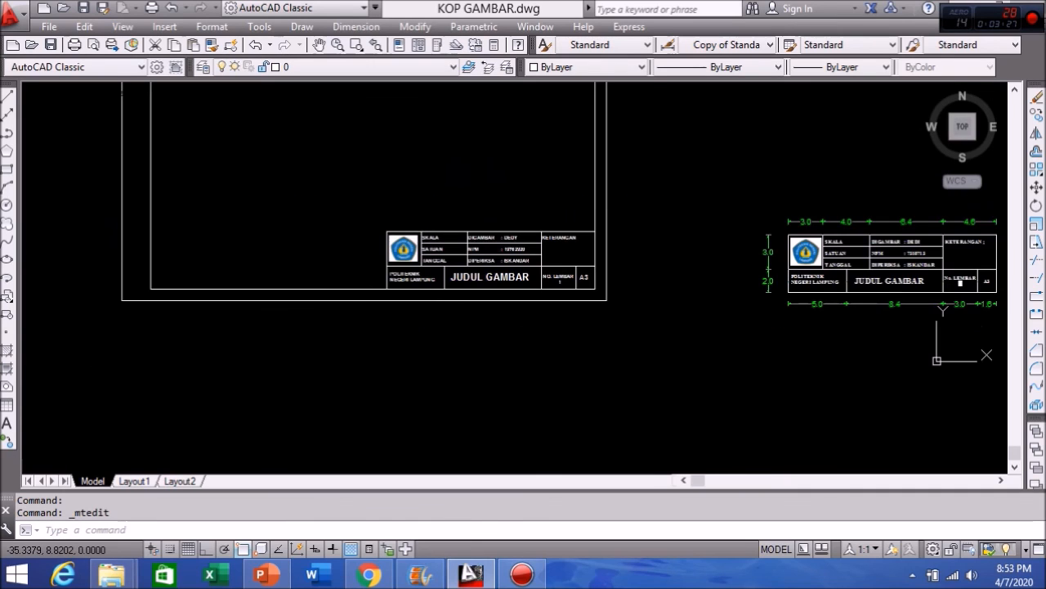
mouse_move(475, 273)
middle_down()
mouse_move(435, 283)
mouse_move(436, 253)
mouse_move(295, 262)
middle_up()
scroll(448, 262, down, 2)
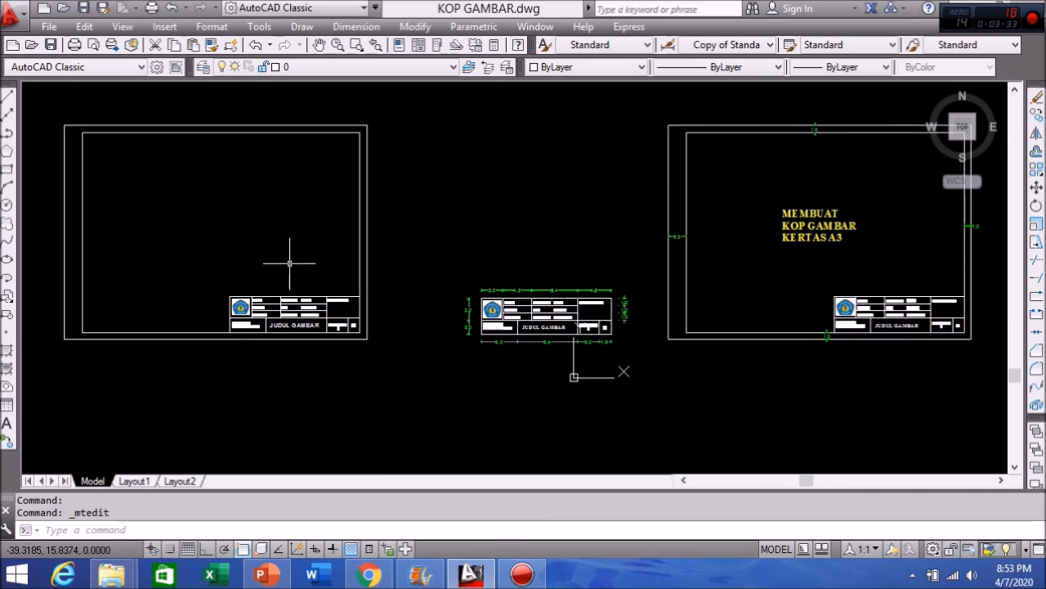
scroll(290, 264, up, 2)
mouse_move(285, 264)
middle_down()
mouse_move(561, 315)
mouse_move(568, 308)
middle_up()
scroll(561, 316, up, 2)
scroll(563, 318, down, 2)
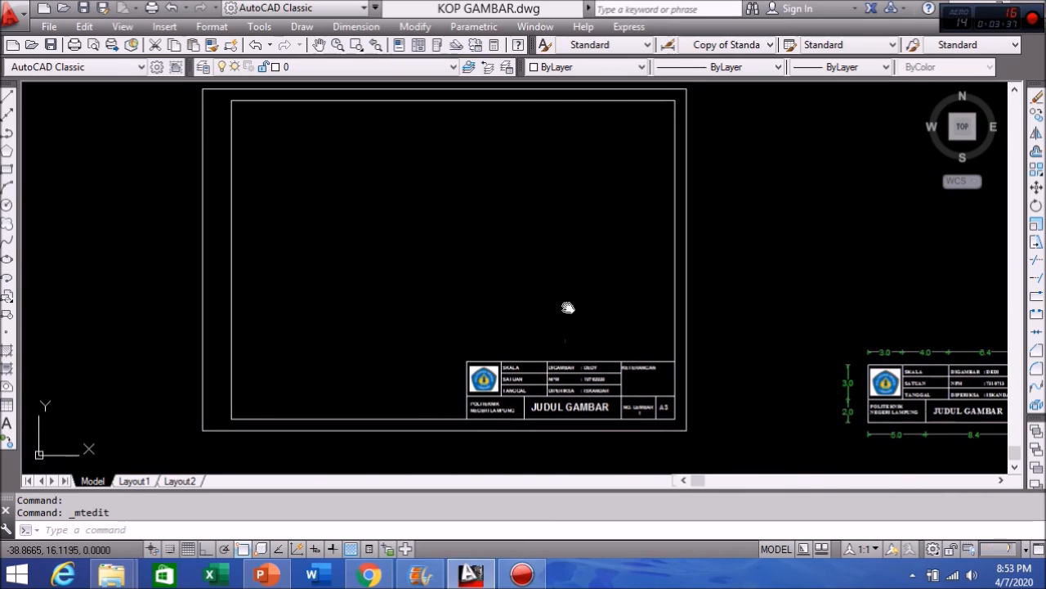